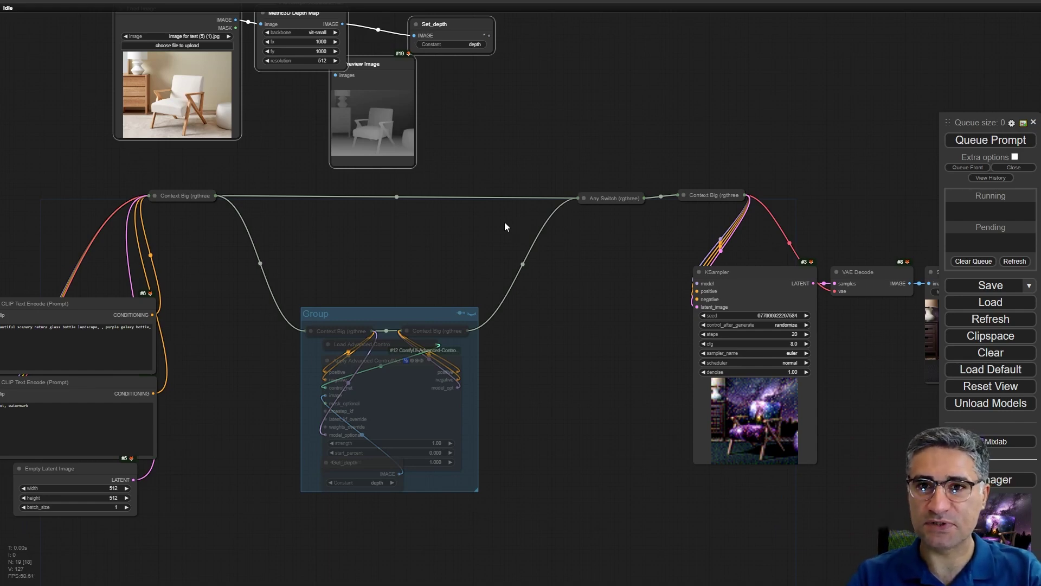
Examine the finished workflow's Context Big links, Any Switch, ControlNet group, and depth map nodes
left_click_drag(498, 184, 534, 339)
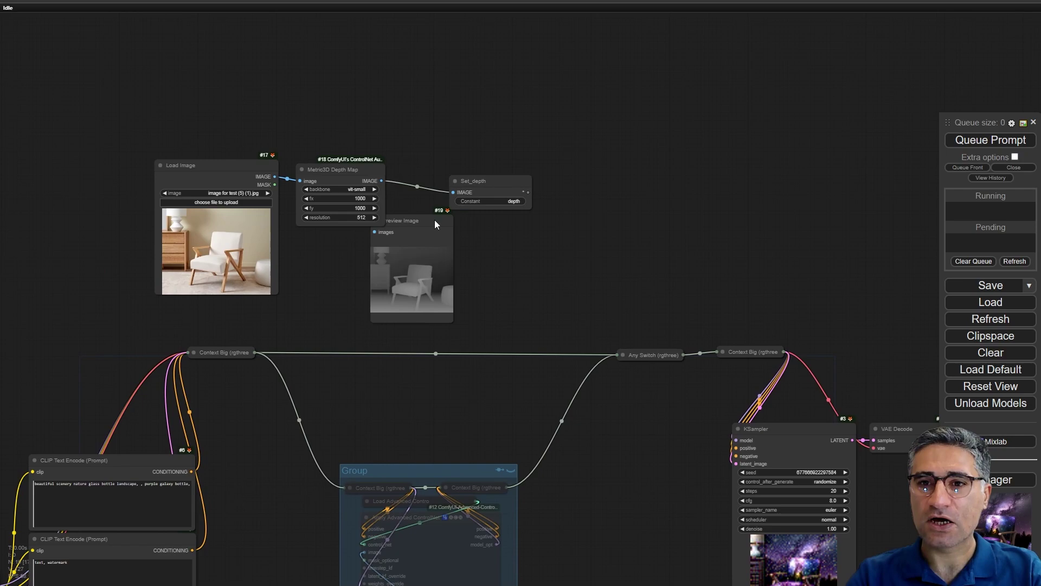
scroll(443, 354, "up", 2)
left_click_drag(443, 354, 438, 313)
left_click_drag(614, 390, 604, 177)
scroll(604, 177, "up", 6)
left_click_drag(716, 49, 627, 83)
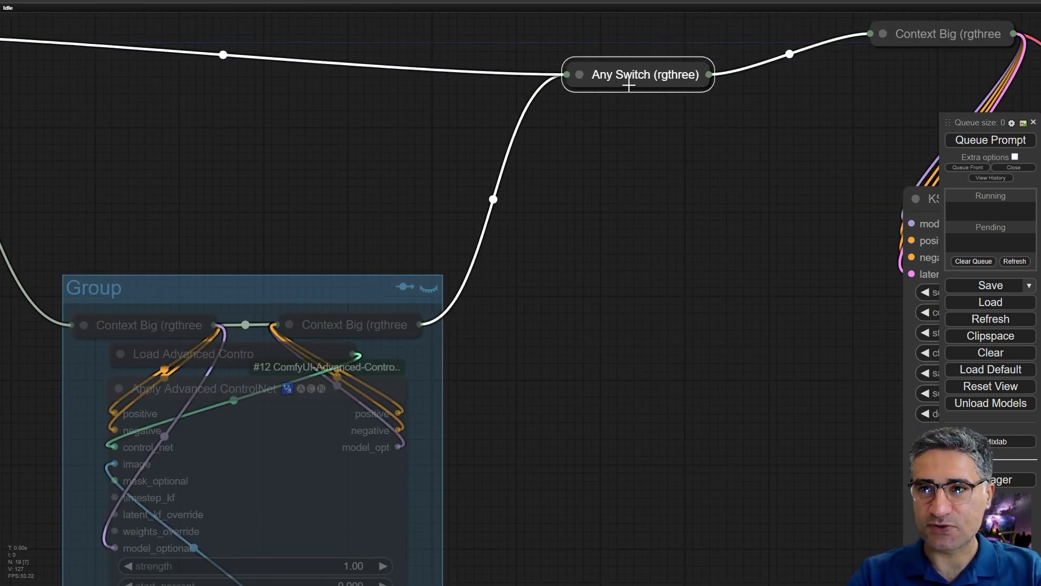
scroll(233, 104, "down", 5)
left_click_drag(238, 106, 288, 421)
left_click_drag(247, 151, 309, 188)
scroll(288, 173, "up", 6)
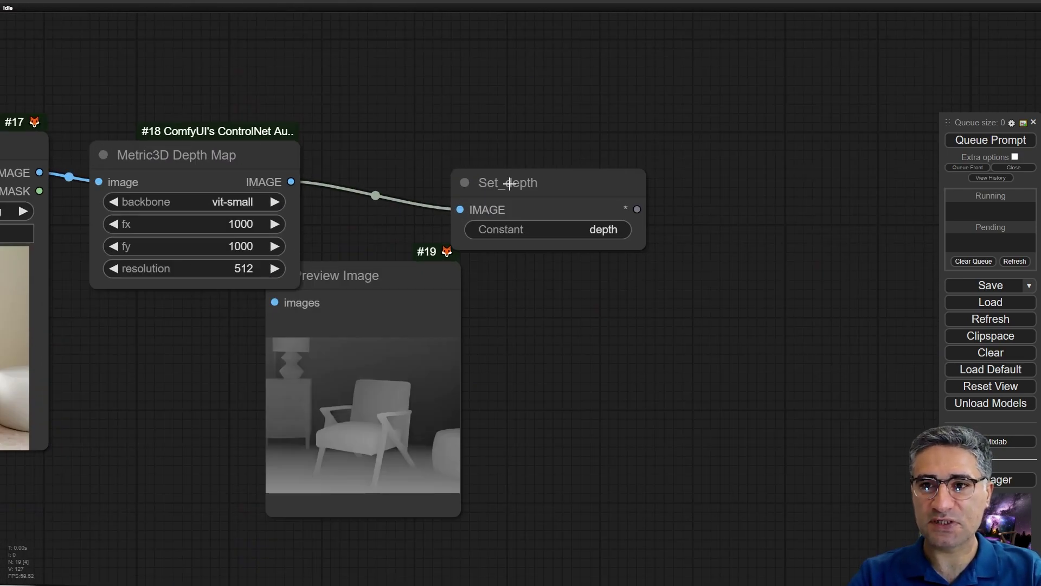
left_click_drag(509, 183, 523, 144)
scroll(561, 392, "down", 3)
left_click_drag(561, 391, 548, 116)
scroll(429, 213, "up", 3)
scroll(428, 213, "down", 3)
scroll(548, 116, "up", 2)
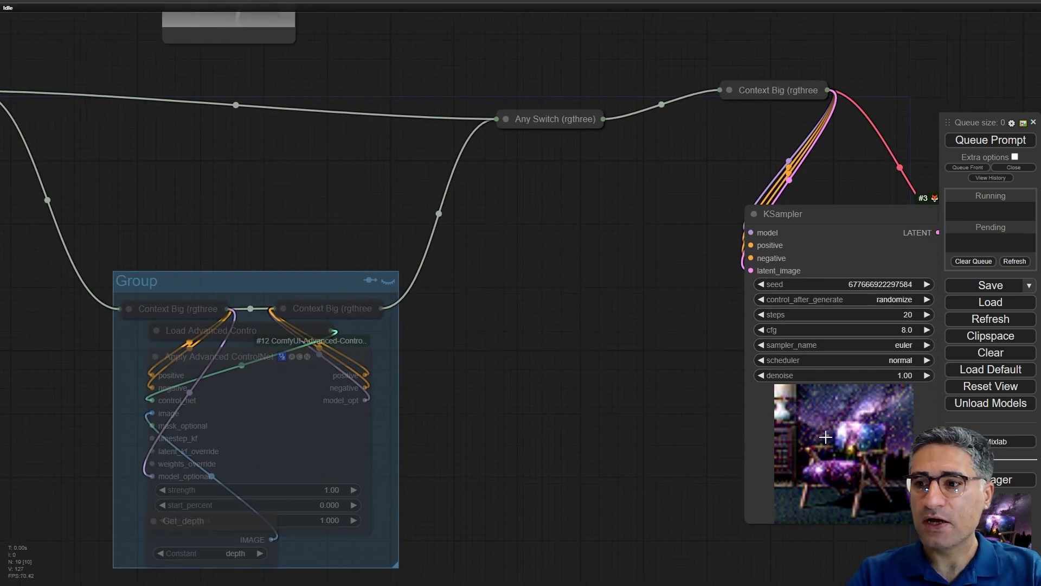
Open the ComfyUI Manager's custom node list and search it for "rgthr"
left_click(1016, 483)
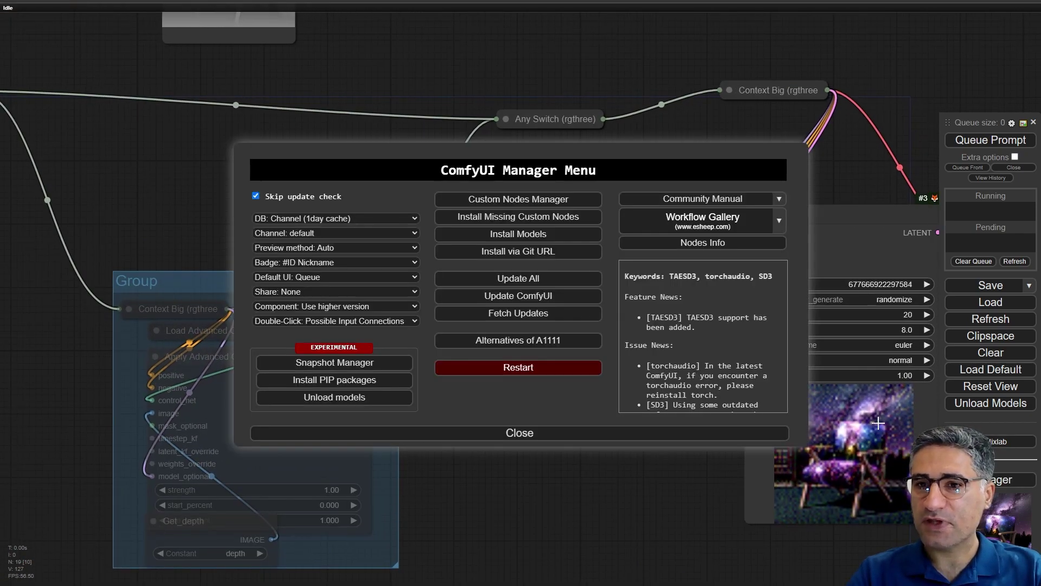
left_click(564, 200)
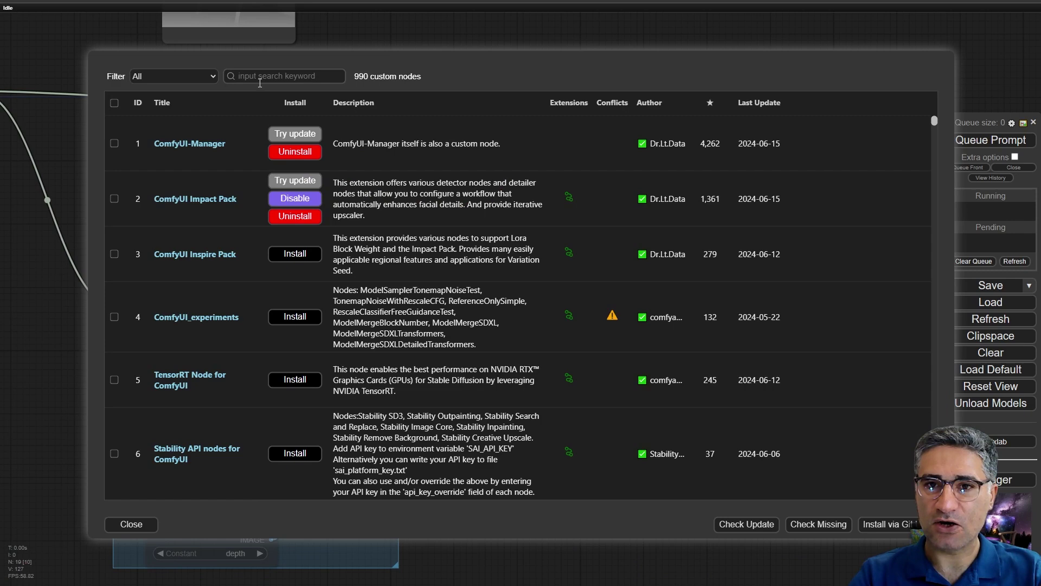
left_click(262, 76)
type("rgthr")
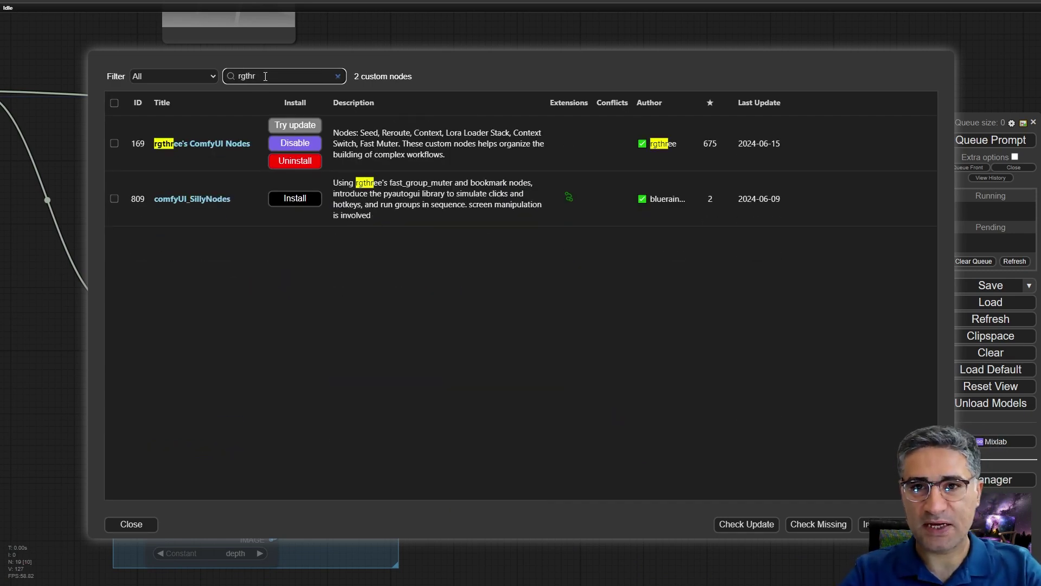
Search the custom node list for "kj", then close the manager and return to the workflow
left_click_drag(265, 76, 234, 77)
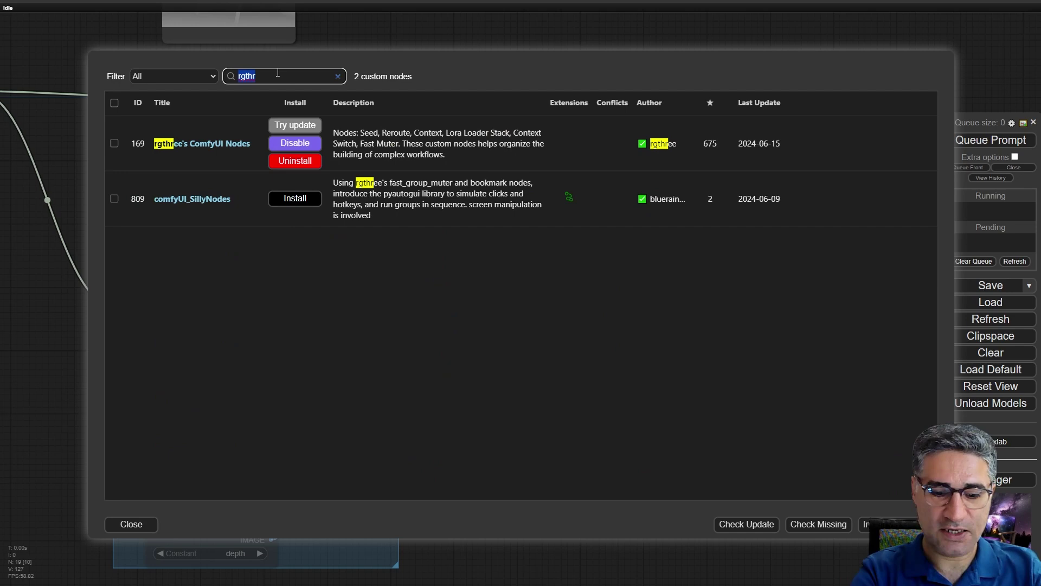
type("kj")
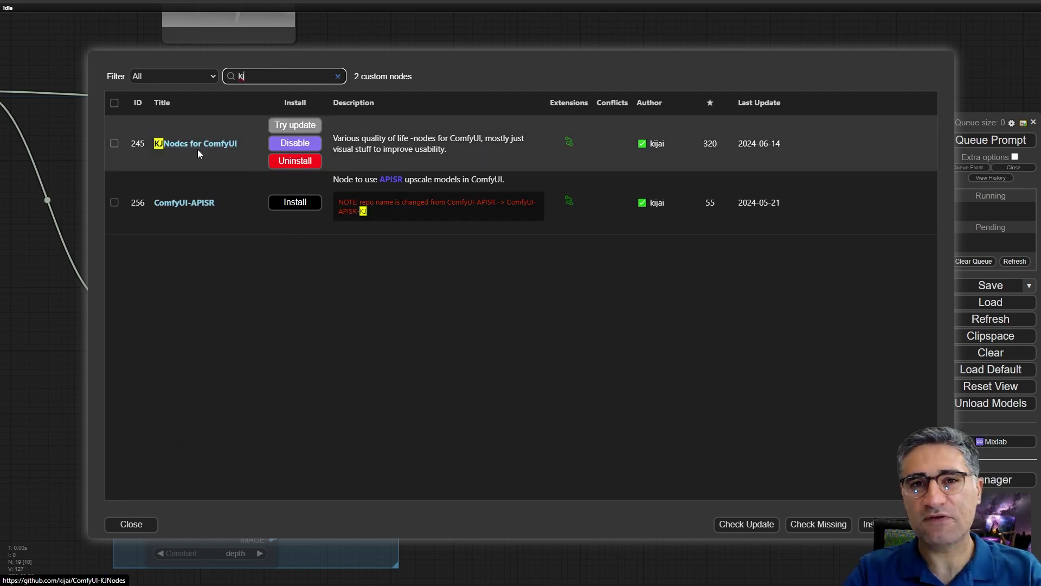
left_click(131, 524)
left_click(470, 426)
scroll(516, 374, "down", 6)
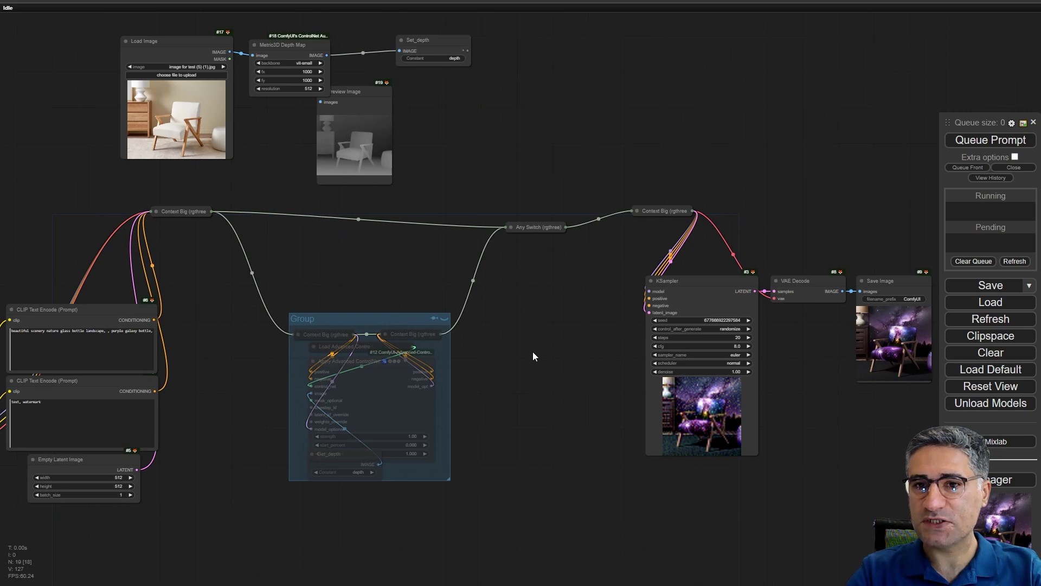
scroll(505, 349, "down", 4)
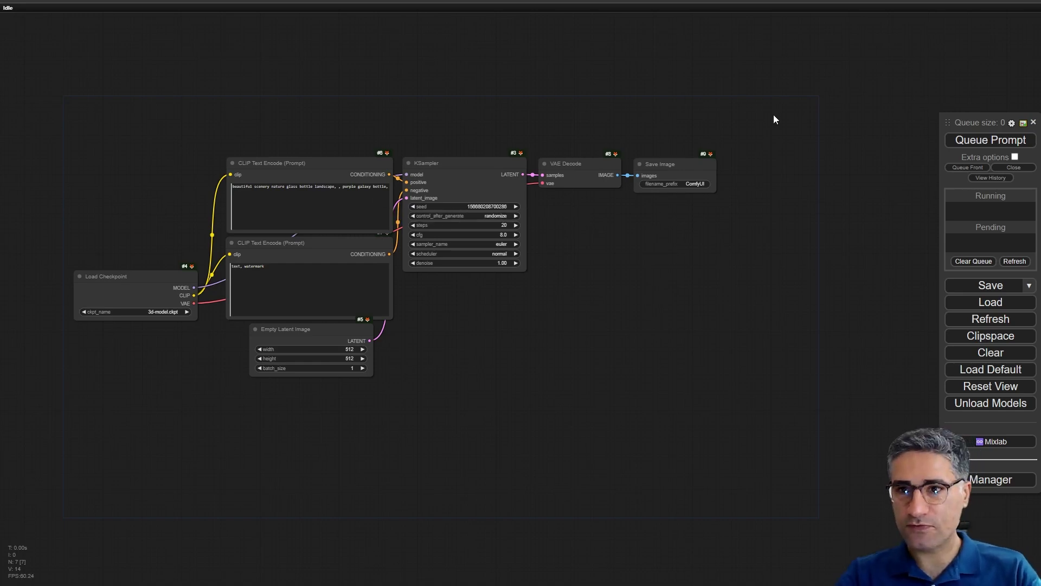
Move the KSampler, VAE Decode and Save Image nodes together away from the prompt nodes to make space between them
left_click_drag(792, 98, 402, 395)
left_click_drag(463, 169, 633, 177)
left_click(486, 138)
left_click_drag(442, 395, 369, 346)
scroll(441, 211, "up", 5)
left_click_drag(379, 309, 423, 357)
scroll(440, 379, "down", 4)
Add a Context Big (rgthree) node and place it above the gap between the prompt nodes and the KSampler
right_click(398, 330)
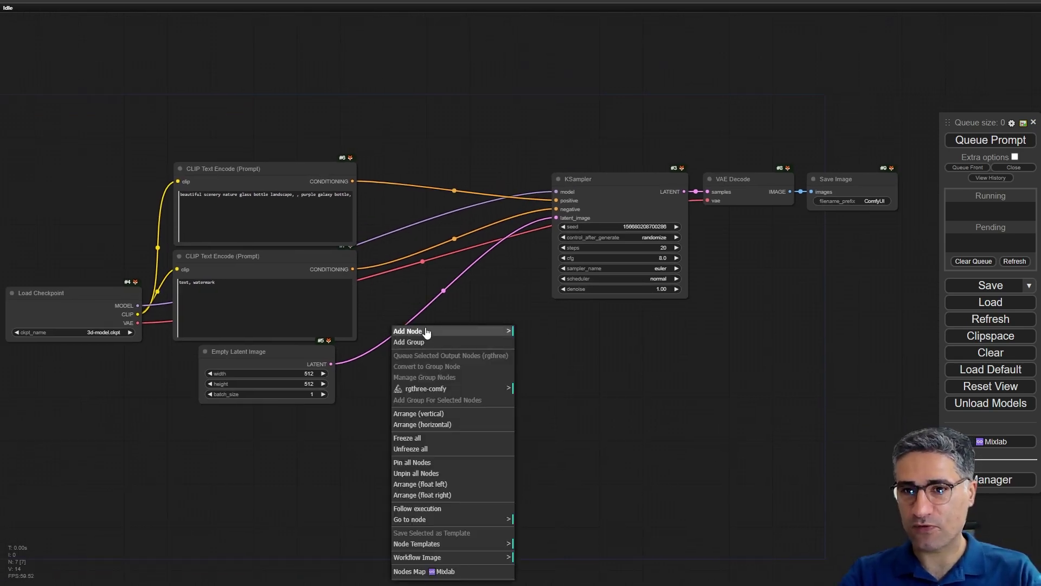
double_click(387, 412)
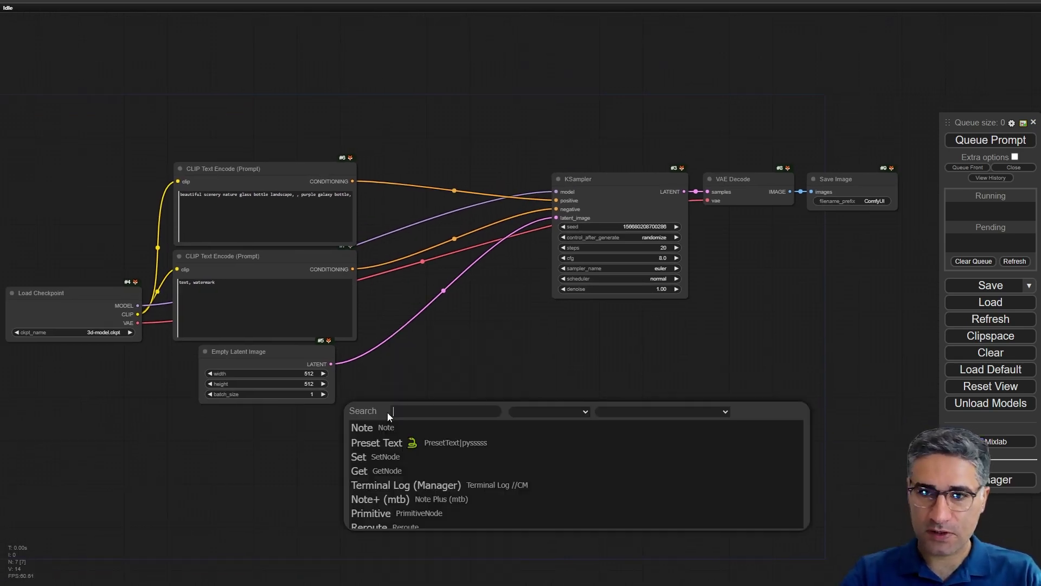
double_click(453, 337)
type("bi")
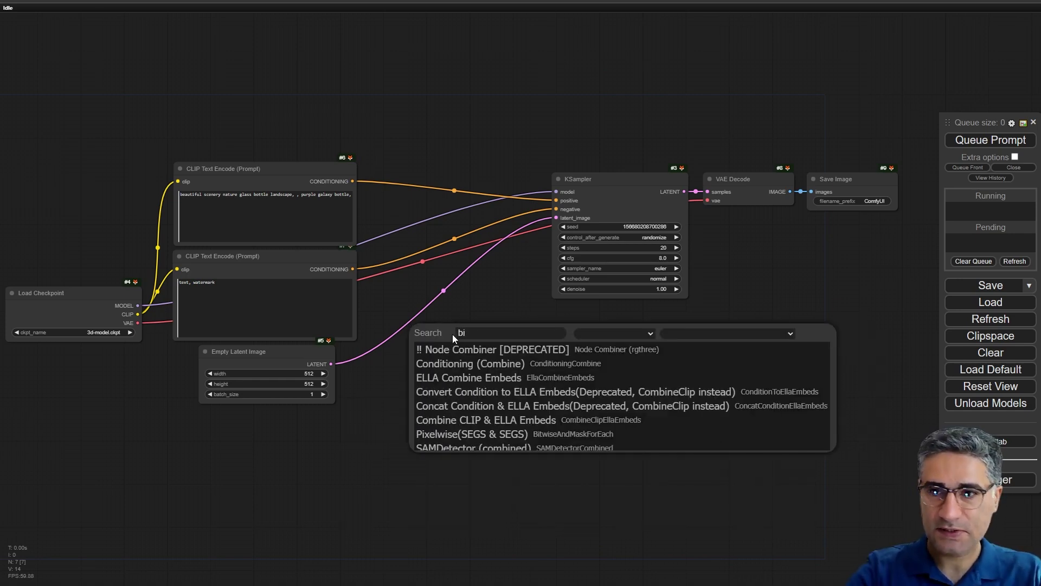
type("g")
left_click(496, 353)
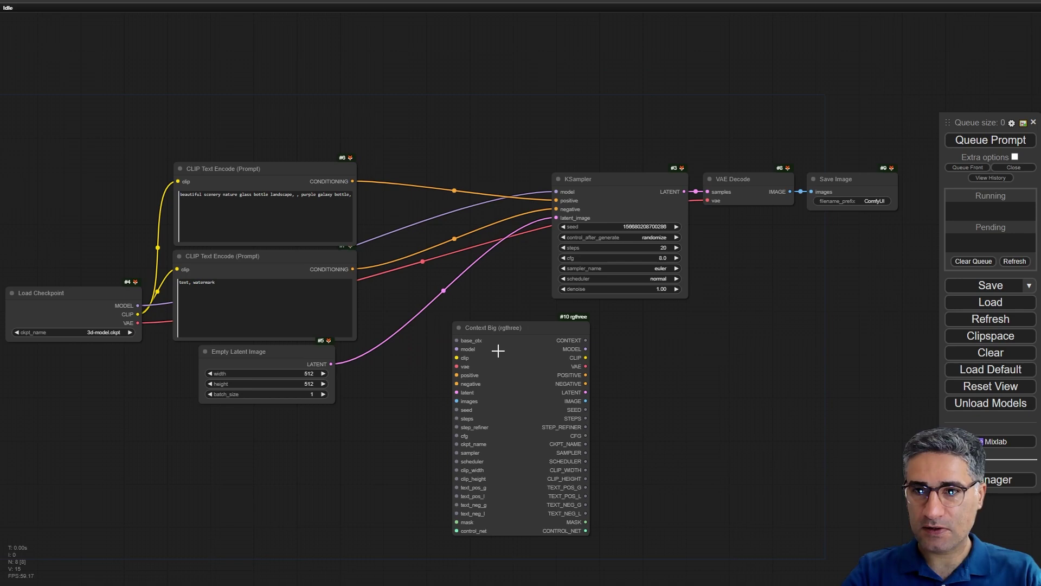
left_click_drag(509, 337, 442, 115)
Connect Load Checkpoint's MODEL, CLIP and VAE outputs to the Context Big node and place it between the prompts and the KSampler
scroll(196, 254, "up", 4)
left_click_drag(103, 178, 220, 217)
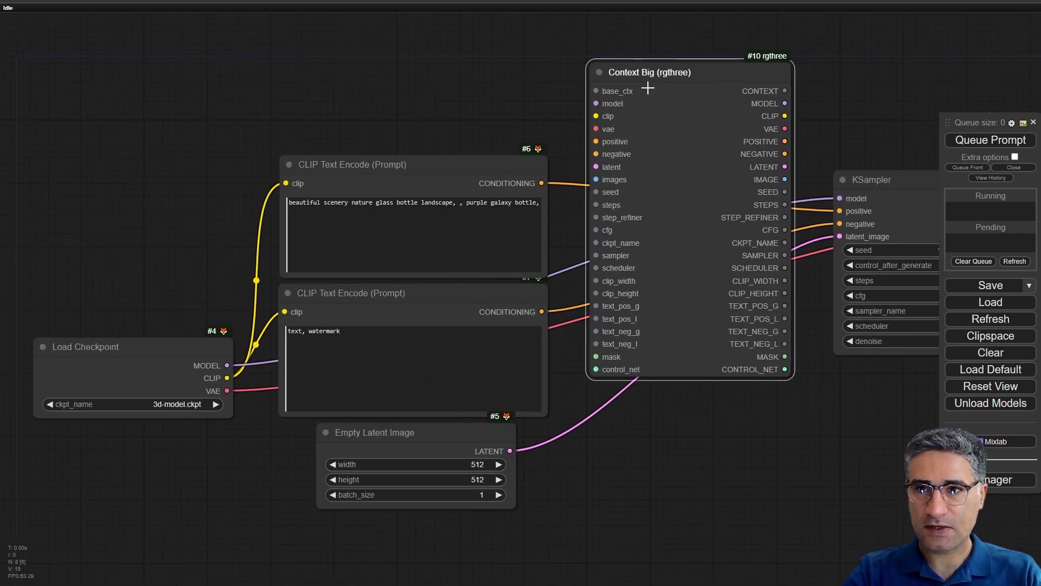
left_click_drag(648, 88, 399, 89)
left_click_drag(227, 365, 348, 105)
left_click_drag(239, 373, 347, 117)
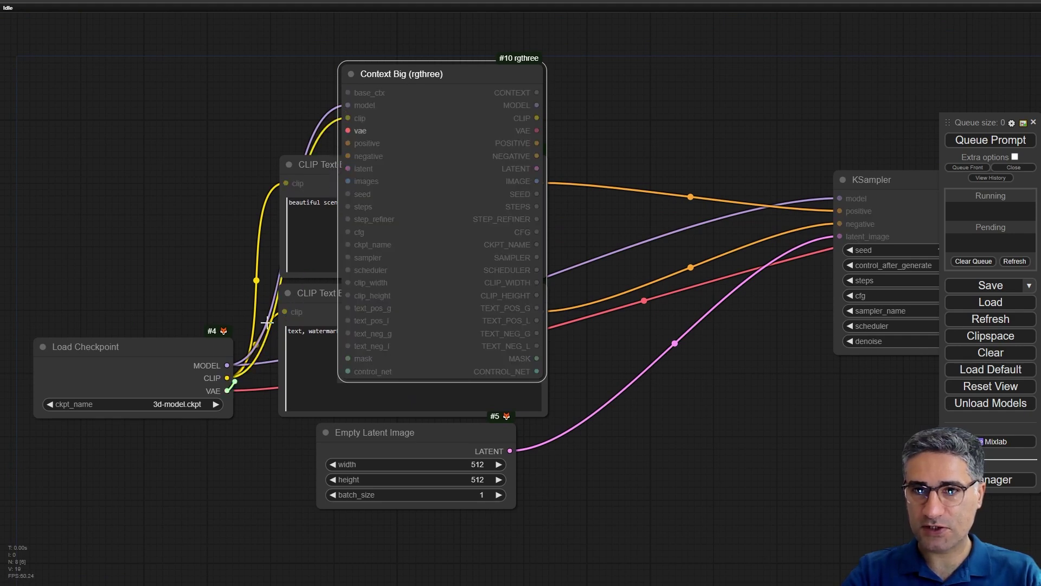
left_click_drag(397, 82, 675, 114)
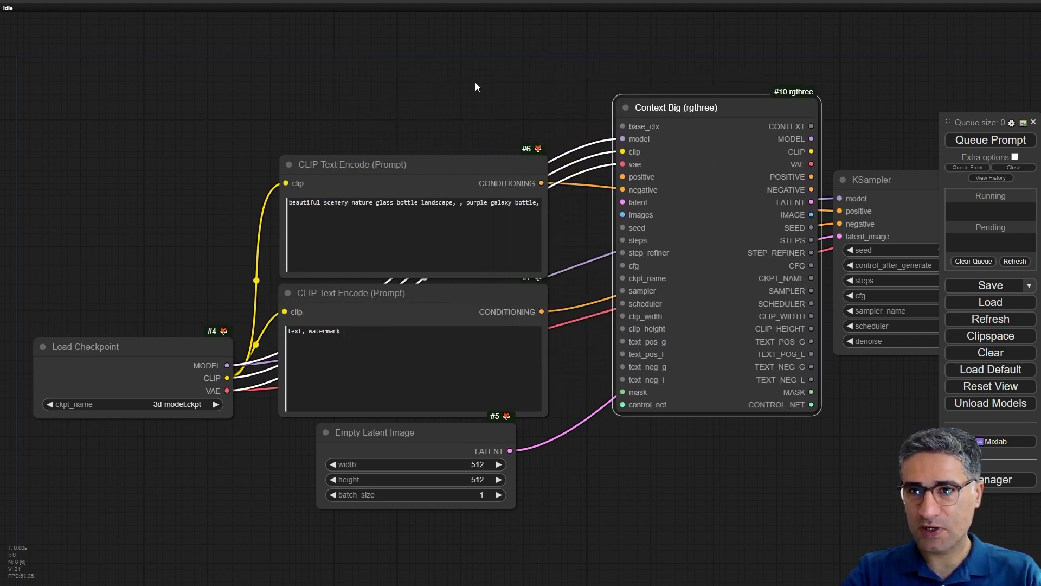
Connect the two prompt conditionings to Context Big's positive and negative inputs and the Empty Latent Image to its latent input
left_click_drag(475, 82, 136, 77)
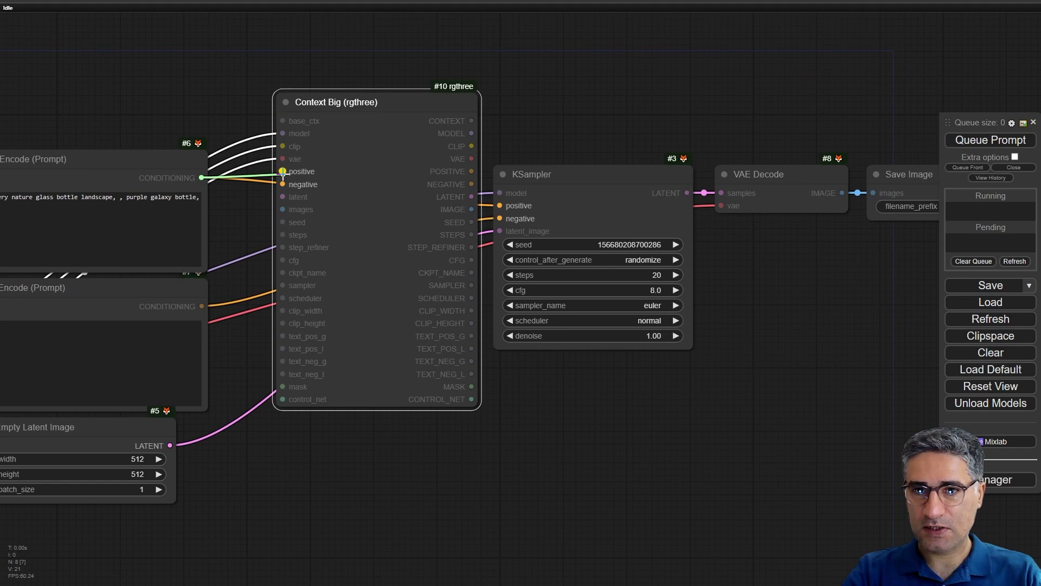
left_click_drag(283, 173, 283, 172)
left_click_drag(202, 306, 283, 184)
left_click_drag(170, 445, 283, 196)
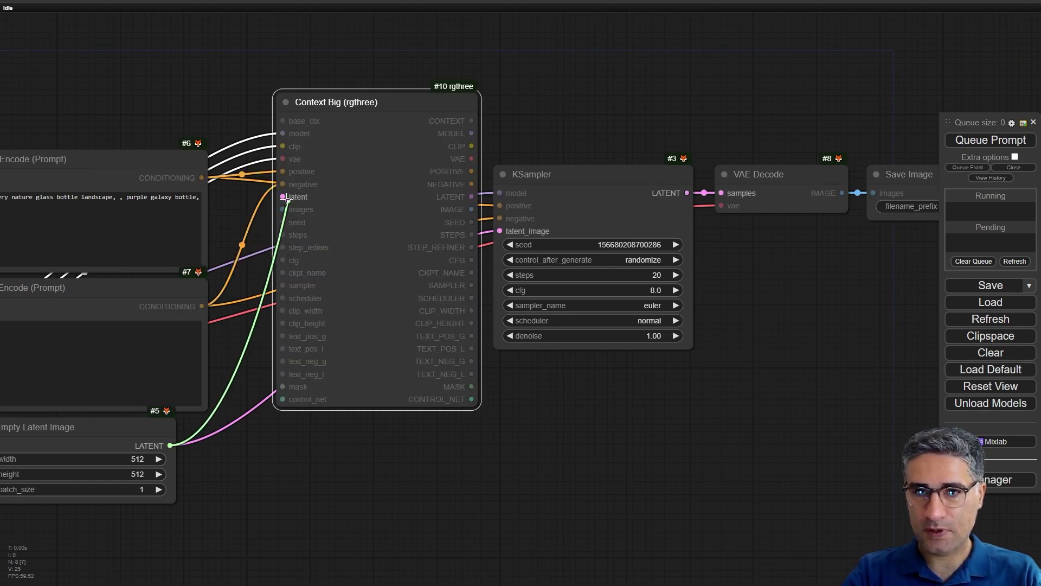
left_click_drag(367, 110, 330, 136)
Duplicate the Context Big node beside the KSampler and link the first one's CONTEXT output to the copy's base_ctx
scroll(542, 158, "up", 6)
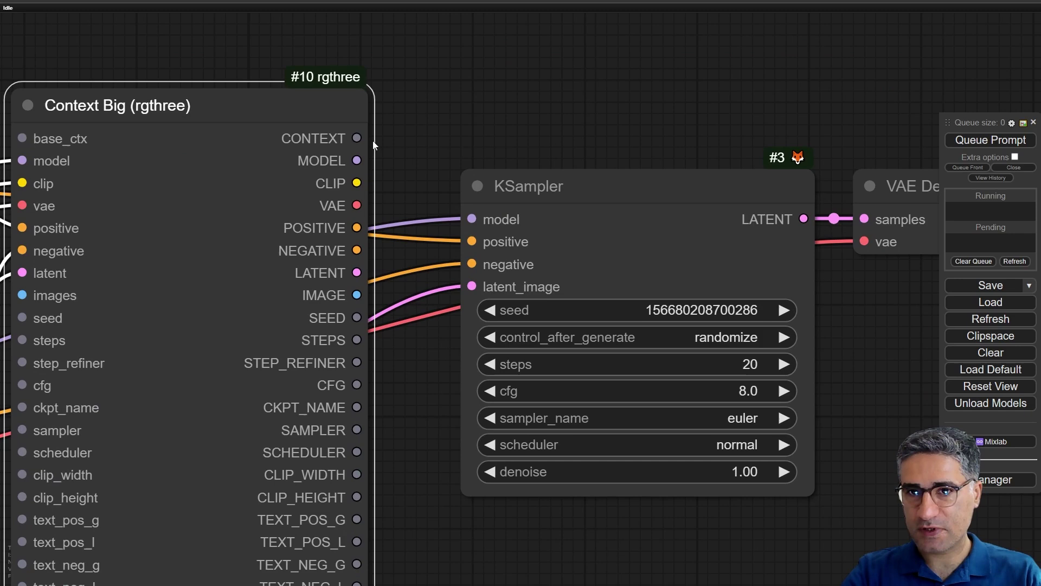
scroll(296, 141, "down", 5)
scroll(296, 141, "down", 5)
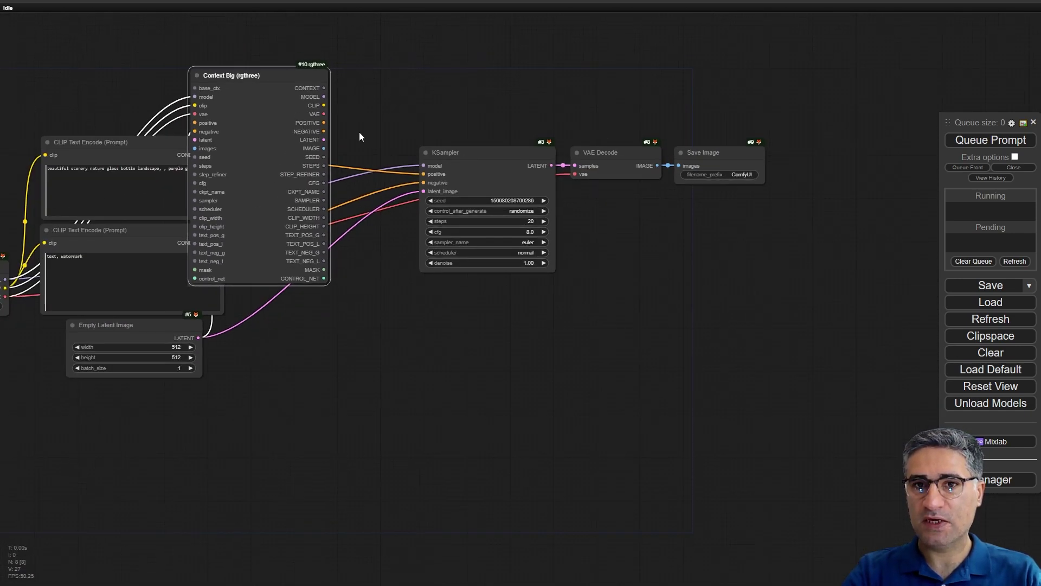
mouse_move(221, 162)
left_mouse_down()
mouse_move(169, 127)
mouse_move(460, 63)
mouse_move(475, 71)
left_mouse_up()
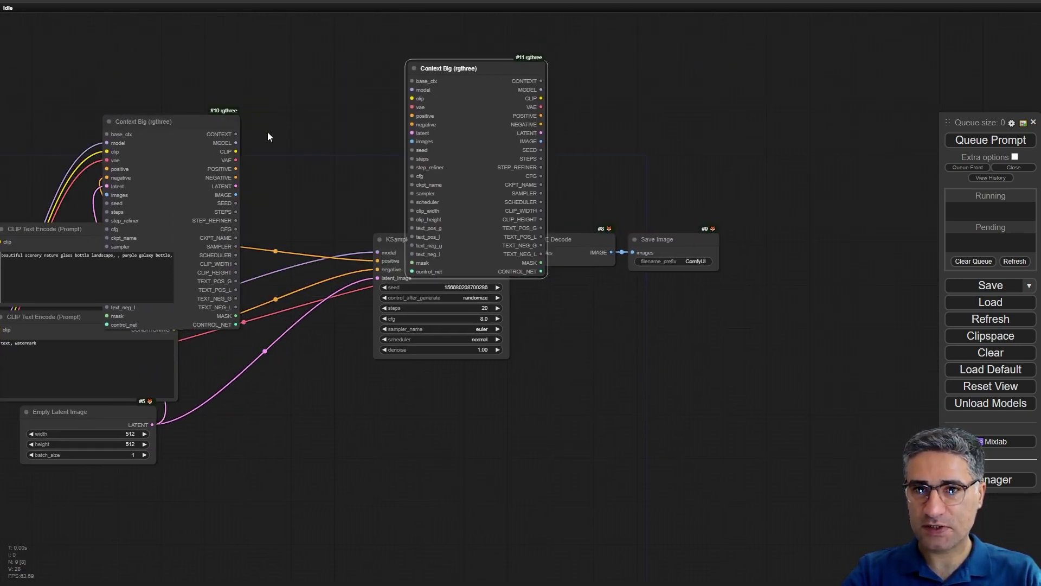
left_click_drag(239, 135, 412, 80)
left_click_drag(507, 70, 316, 143)
Connect the second Context Big's MODEL and LATENT outputs to the KSampler and its VAE output to VAE Decode
scroll(404, 245, "up", 1)
scroll(404, 245, "up", 6)
left_click_drag(202, 42, 203, 142)
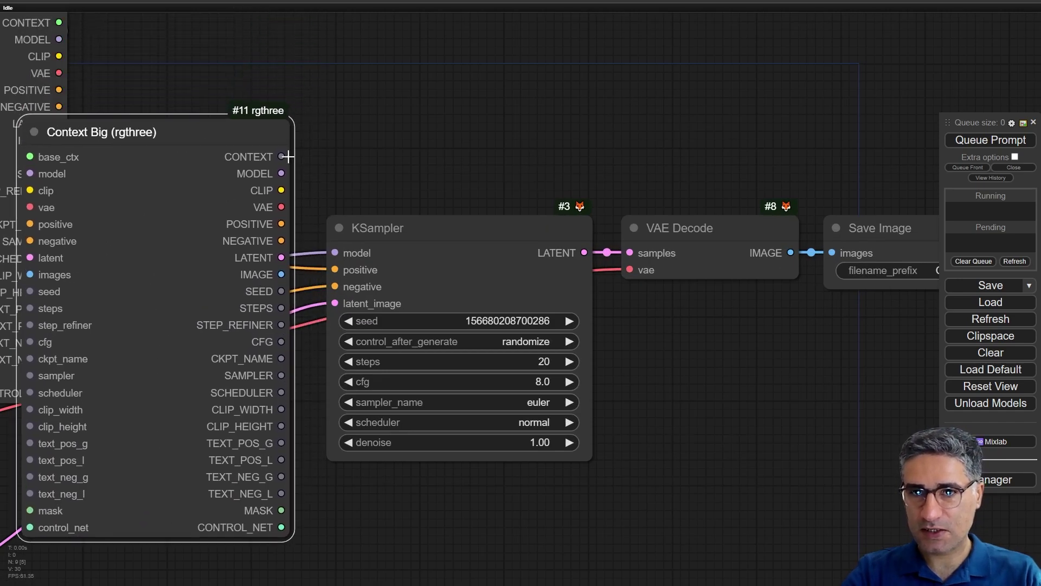
left_click_drag(281, 173, 336, 251)
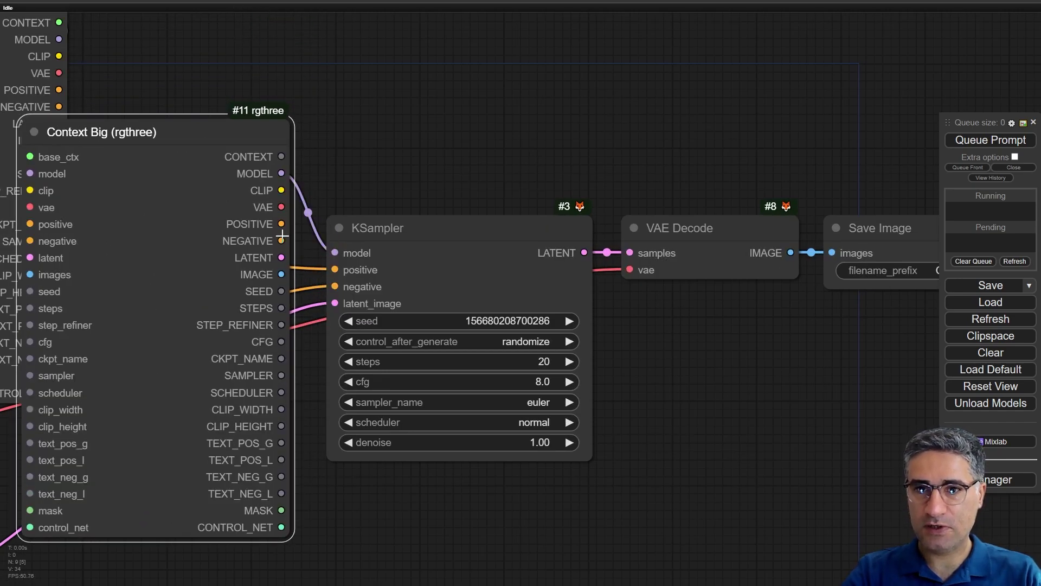
left_click_drag(281, 224, 335, 303)
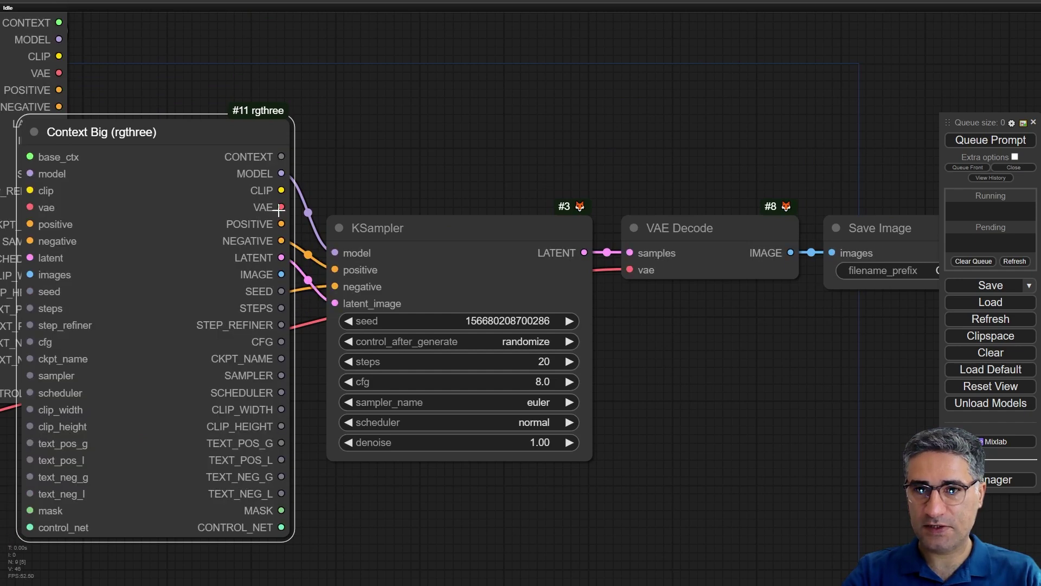
left_click_drag(281, 207, 639, 270)
Connect the second Context Big's POSITIVE and NEGATIVE outputs to the matching KSampler inputs
scroll(388, 184, "down", 3)
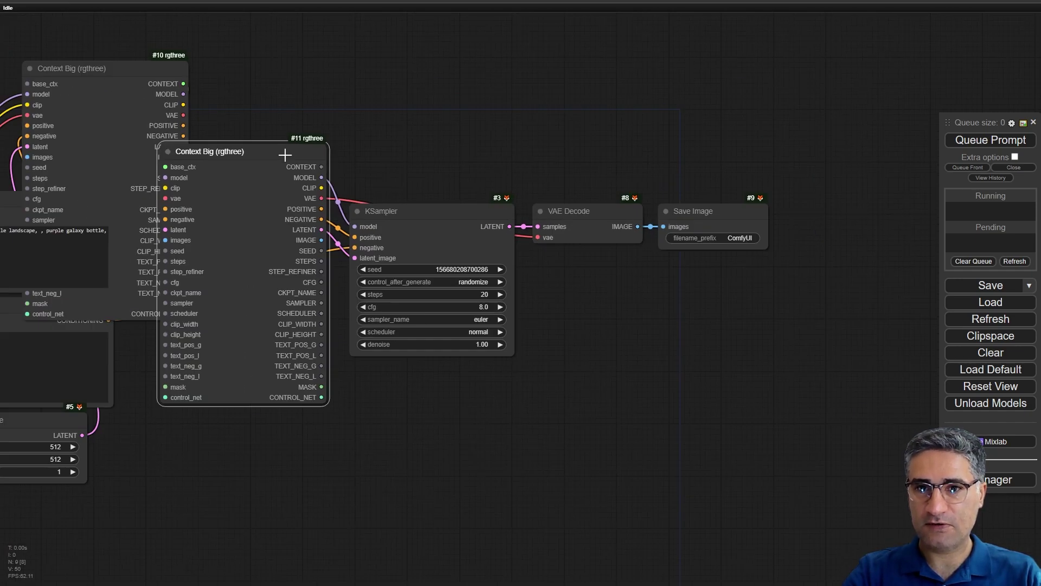
left_click_drag(285, 153, 252, 176)
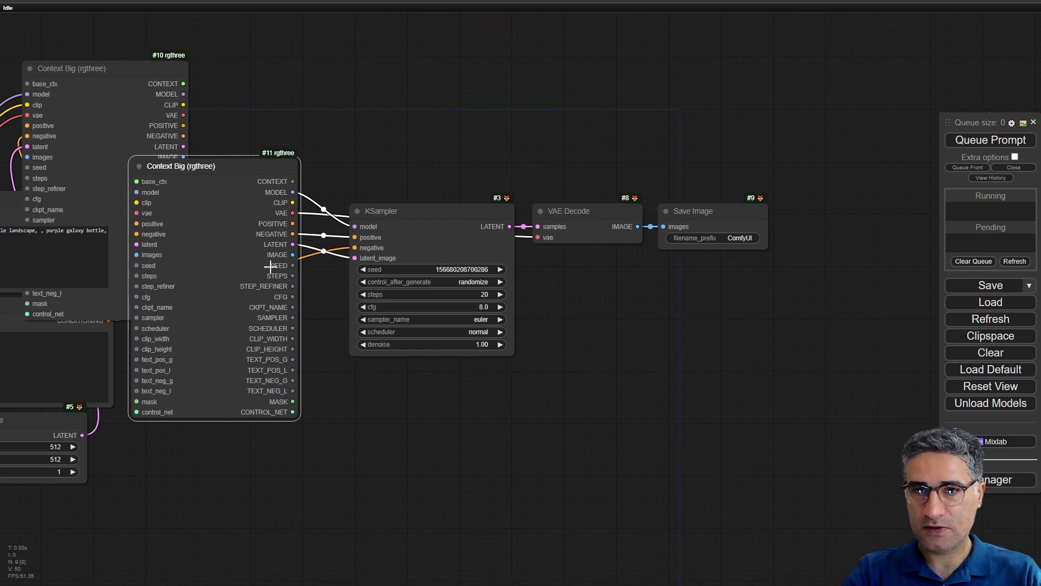
scroll(275, 242, "up", 3)
left_click_drag(300, 218, 400, 235)
left_click_drag(300, 231, 383, 250)
scroll(380, 250, "down", 3)
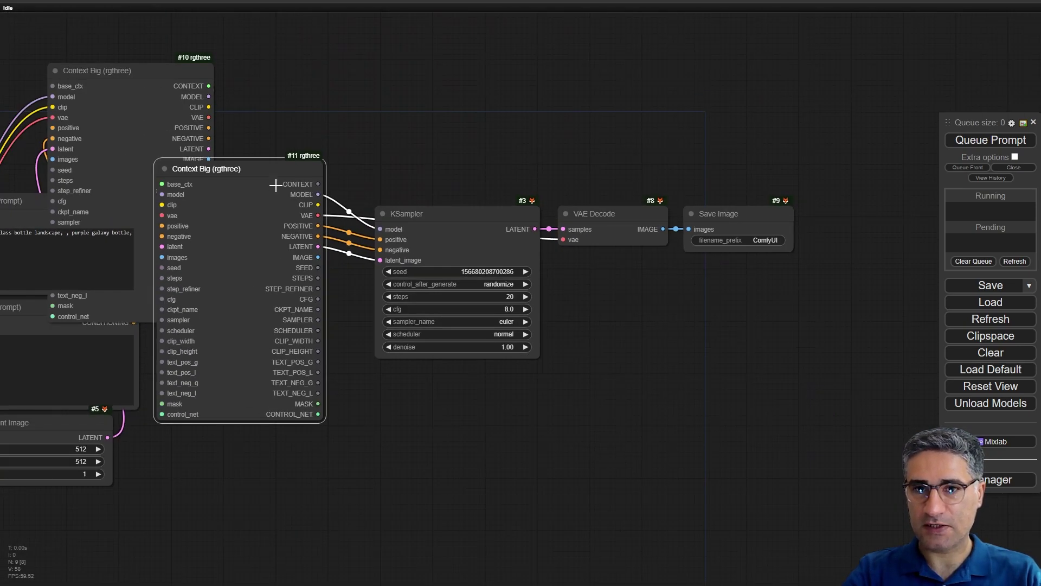
Move the second Context Big node above the KSampler and collapse both Context Big nodes
left_click_drag(274, 179, 318, 115)
left_click(311, 112)
left_click(54, 71)
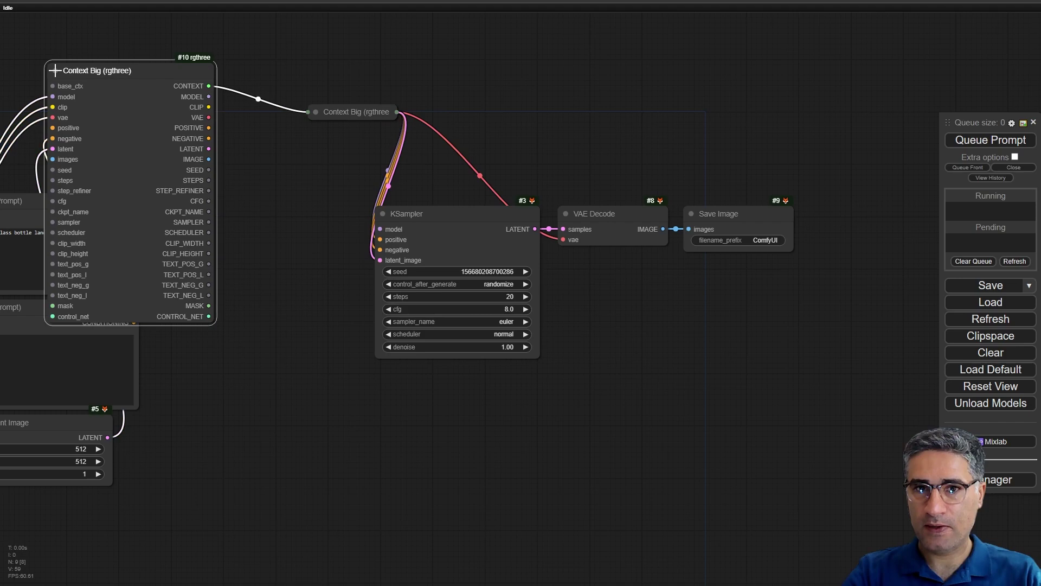
Move the checkpoint, prompt, latent and first Context Big nodes together, away from the sampler nodes
left_click_drag(258, 54, 557, 52)
scroll(494, 112, "down", 5)
left_click_drag(490, 76, 196, 407)
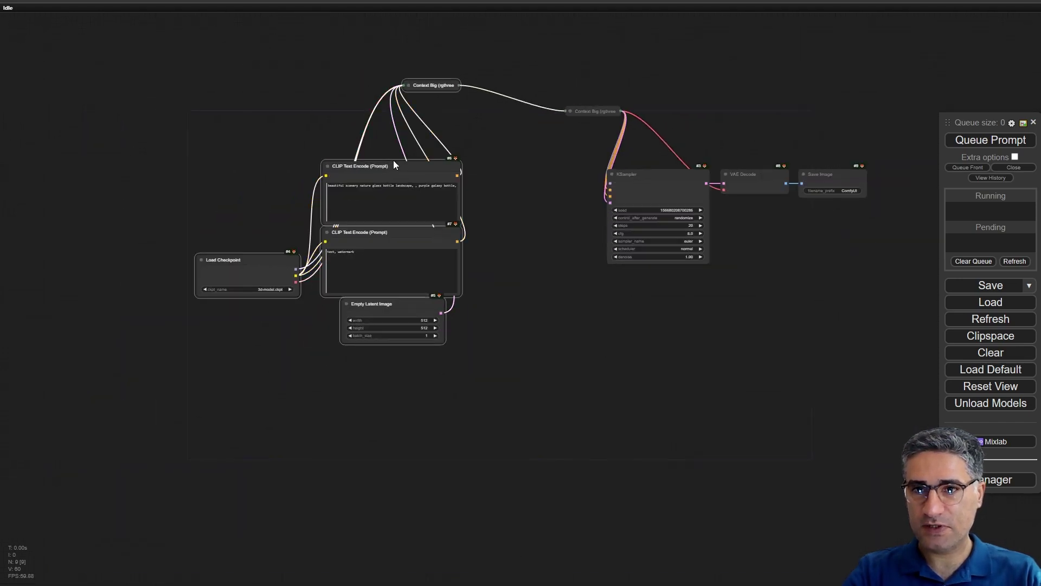
left_click_drag(393, 160, 268, 188)
scroll(724, 179, "up", 4)
left_click_drag(721, 157, 512, 255)
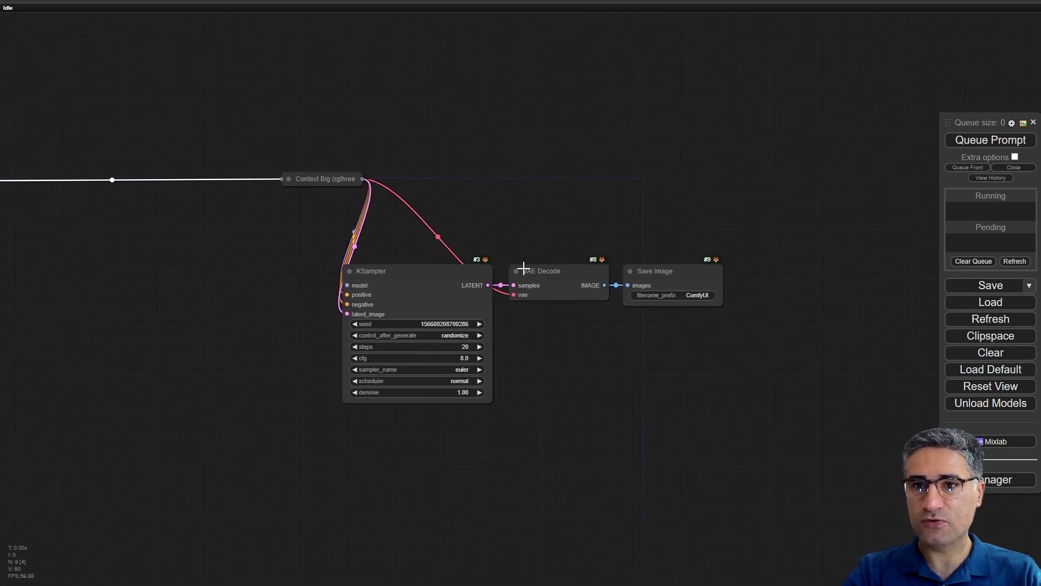
Level the two Context Big nodes and shift the second one with the KSampler, VAE Decode and Save Image nodes farther away
scroll(288, 238, "up", 1)
left_click_drag(204, 223, 650, 245)
mouse_move(779, 194)
left_mouse_down()
mouse_move(766, 209)
mouse_move(770, 190)
mouse_move(766, 205)
left_mouse_up()
left_click_drag(660, 266, 434, 145)
scroll(398, 213, "down", 2)
left_click_drag(398, 215, 310, 237)
left_click_drag(842, 63, 299, 347)
left_click_drag(564, 204, 727, 197)
left_click(207, 257)
Shift the checkpoint, prompt and latent nodes as a group slightly farther from the sampler side
scroll(269, 274, "down", 4)
left_click_drag(269, 274, 146, 420)
left_click_drag(328, 237, 281, 239)
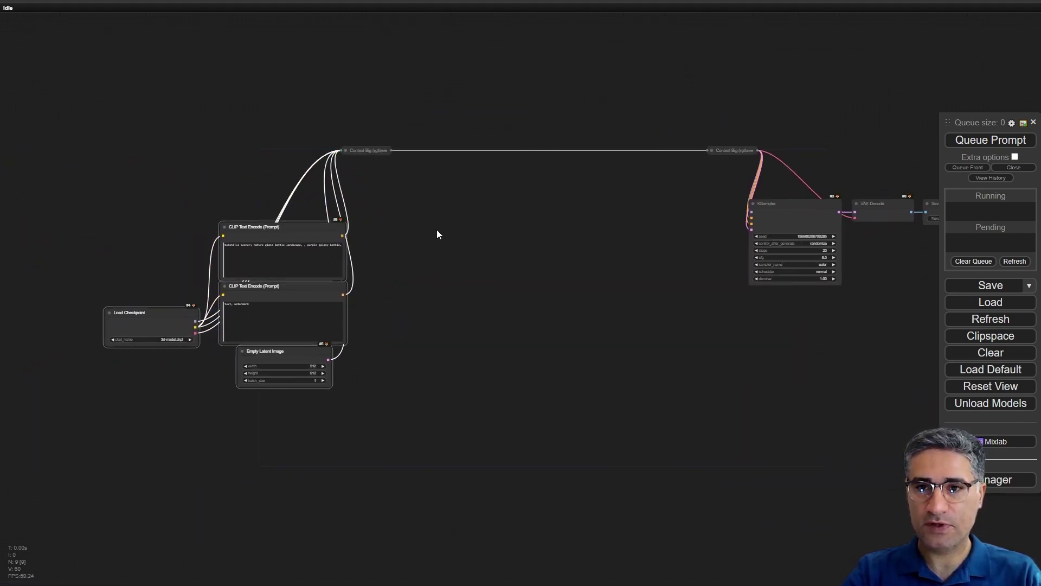
left_click(437, 231)
Add an Apply Advanced ControlNet node in the empty space between the prompt nodes and the KSampler
left_click_drag(436, 262, 286, 257)
scroll(337, 246, "up", 5)
right_click(304, 225)
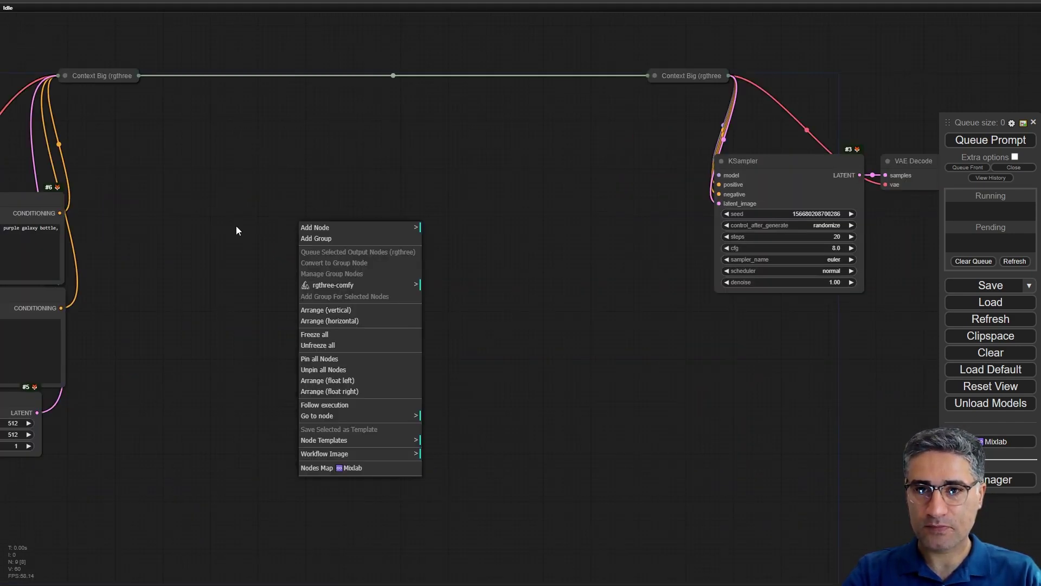
double_click(287, 230)
type("advna")
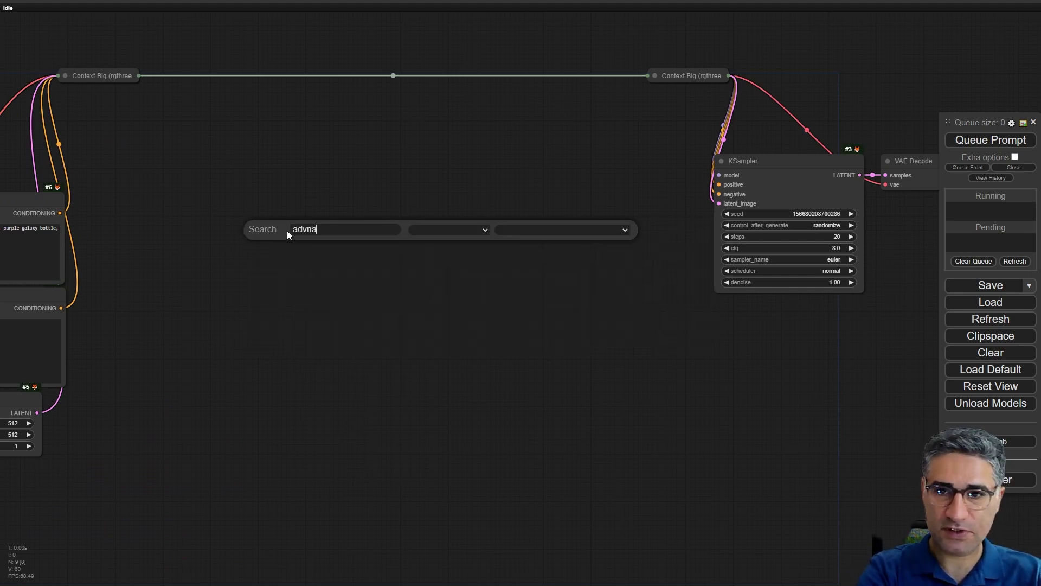
key("BackSpace")
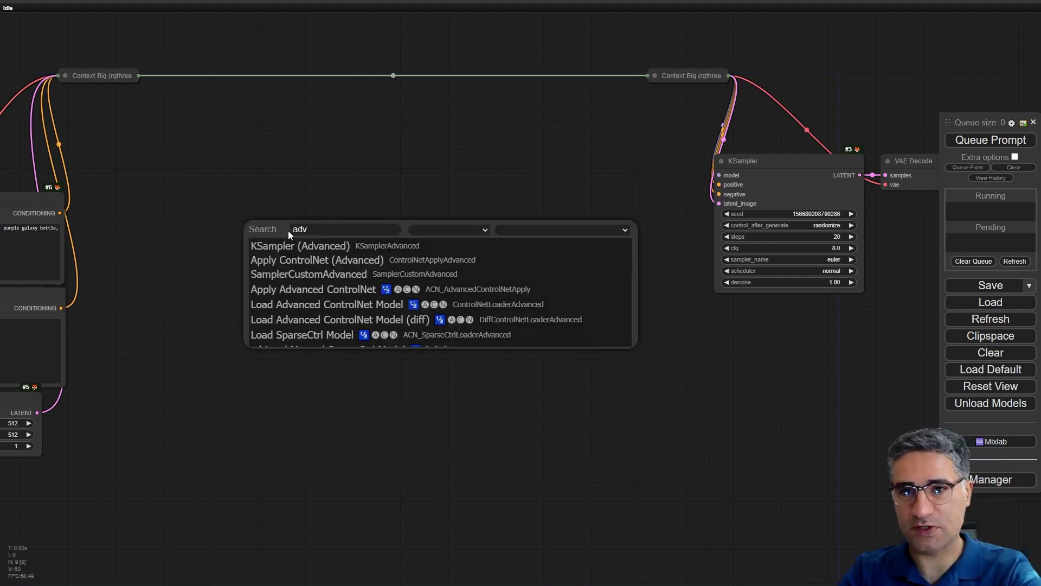
left_click(368, 295)
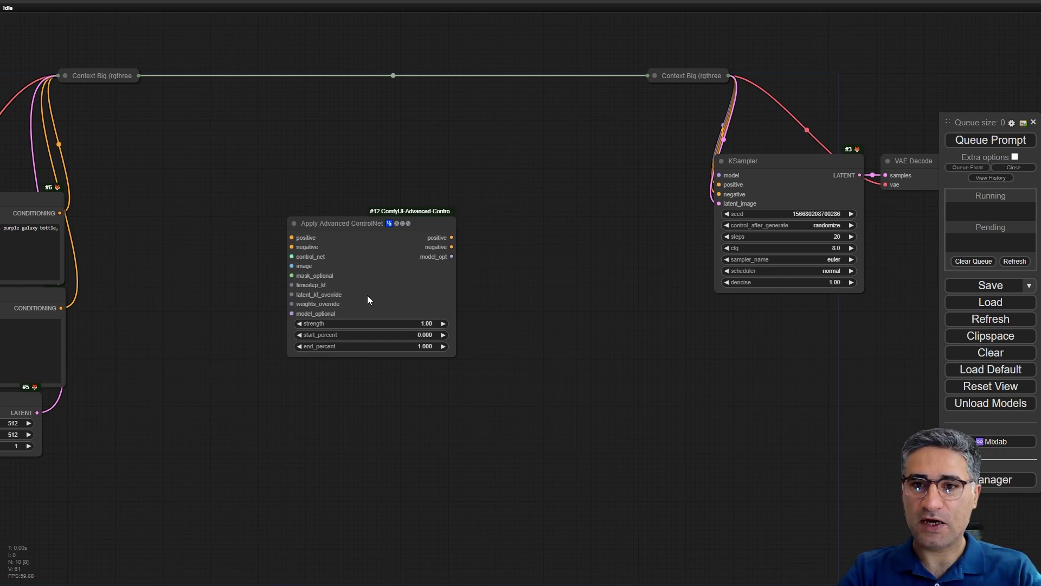
Duplicate both collapsed Context Big nodes and place the copies above the Apply Advanced ControlNet node
scroll(338, 228, "up", 3)
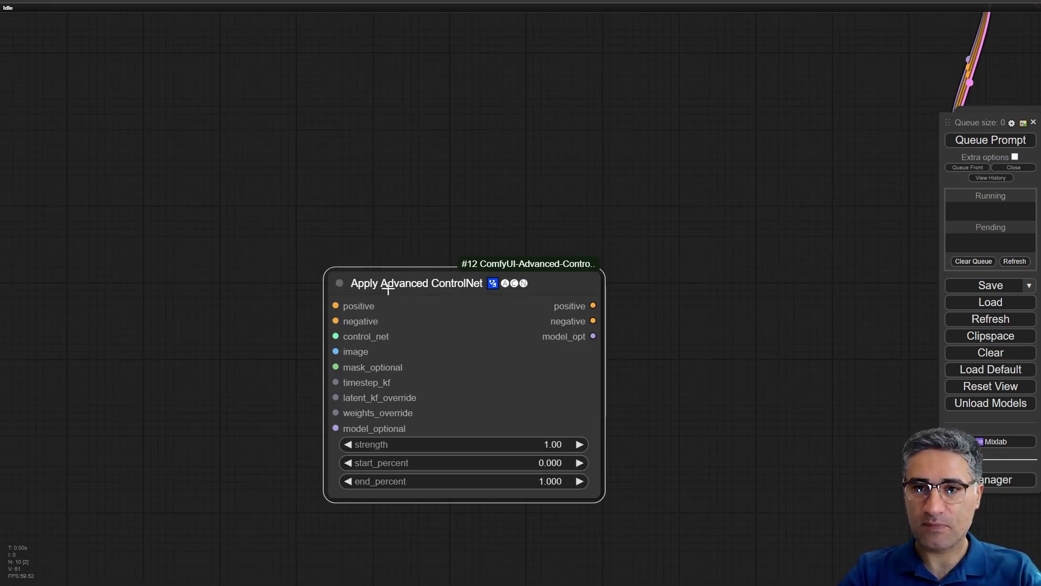
scroll(374, 255, "down", 3)
scroll(282, 282, "up", 5)
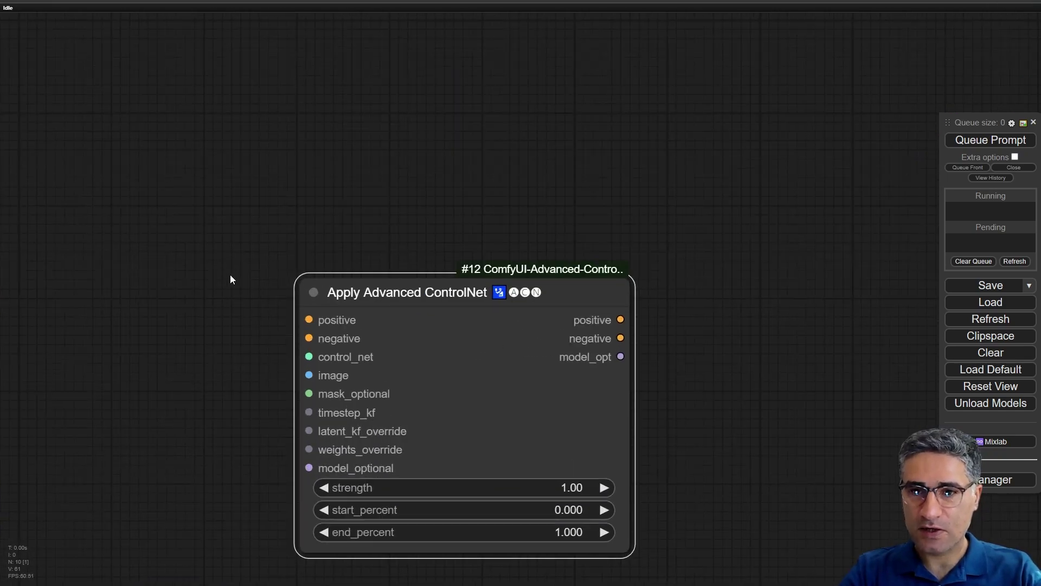
scroll(315, 293, "down", 3)
scroll(320, 274, "up", 2)
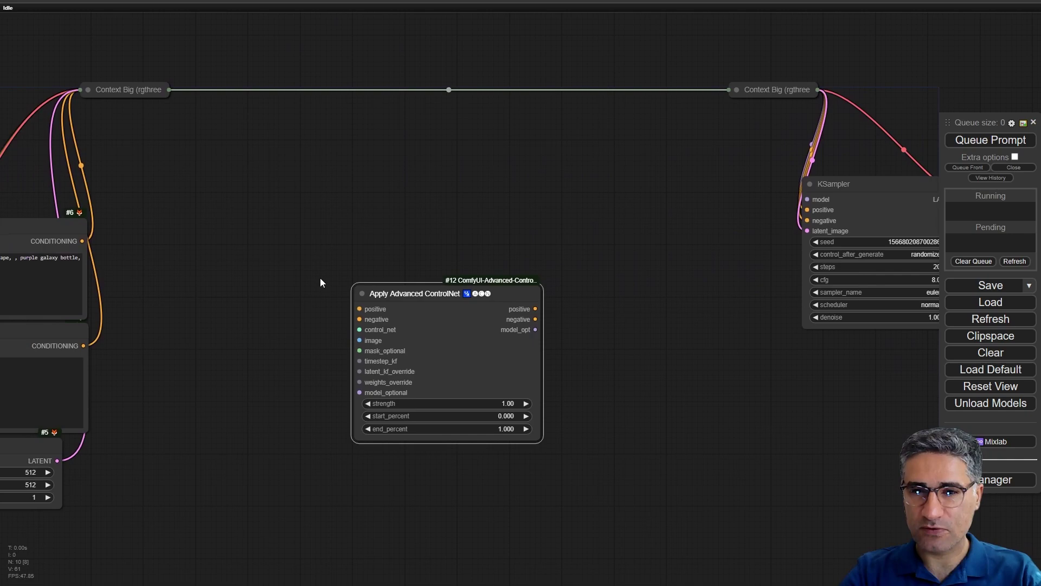
left_click_drag(270, 223, 348, 246)
scroll(375, 158, "down", 2)
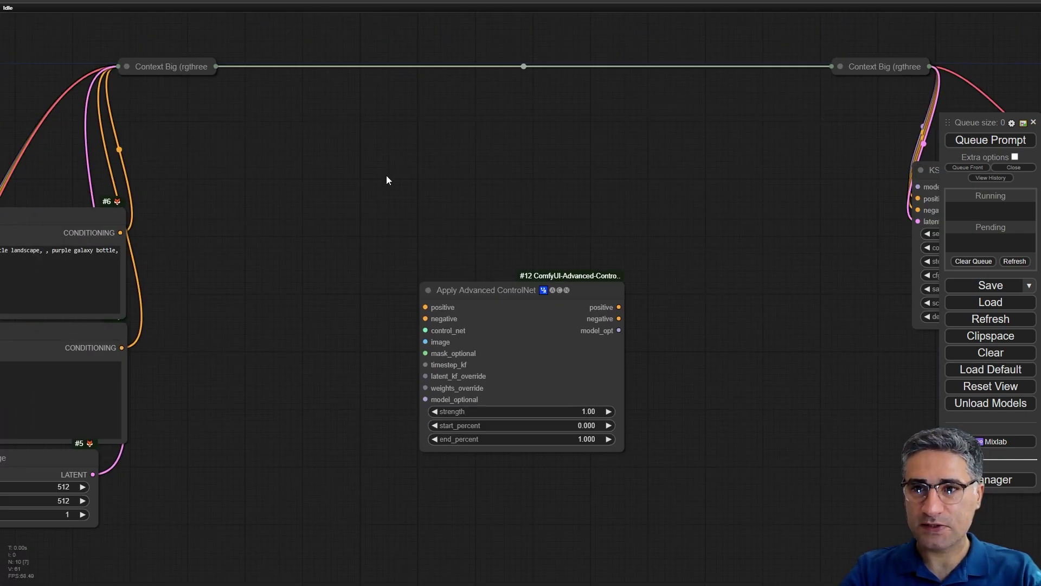
left_click_drag(566, 274, 417, 293)
scroll(482, 290, "up", 2)
left_click_drag(328, 190, 343, 210)
left_click_drag(19, 65, 219, 269)
left_click_drag(881, 57, 498, 255)
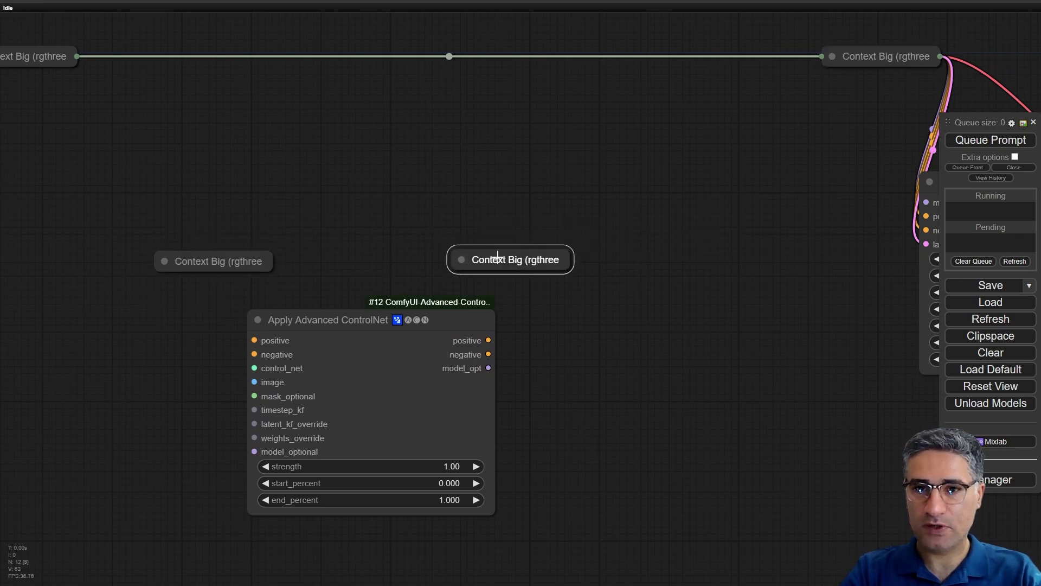
Expand the two copied Context Big nodes on either side of Apply Advanced ControlNet and link CONTEXT to base_ctx between them
left_click(165, 260)
left_click_drag(287, 270, 131, 259)
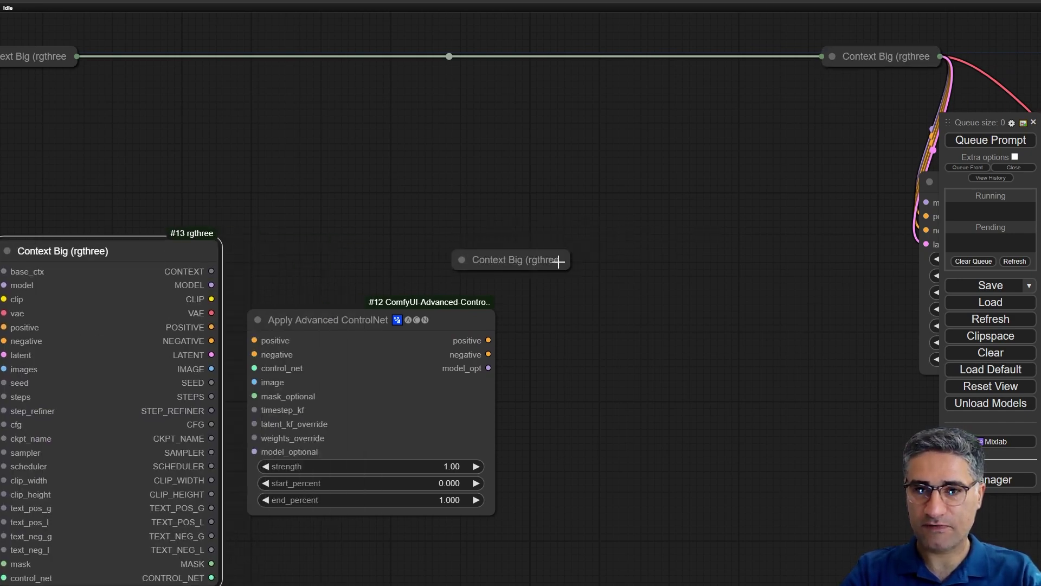
left_click(462, 263)
left_click_drag(616, 261, 711, 256)
left_click_drag(211, 272, 336, 174)
scroll(329, 187, "down", 2)
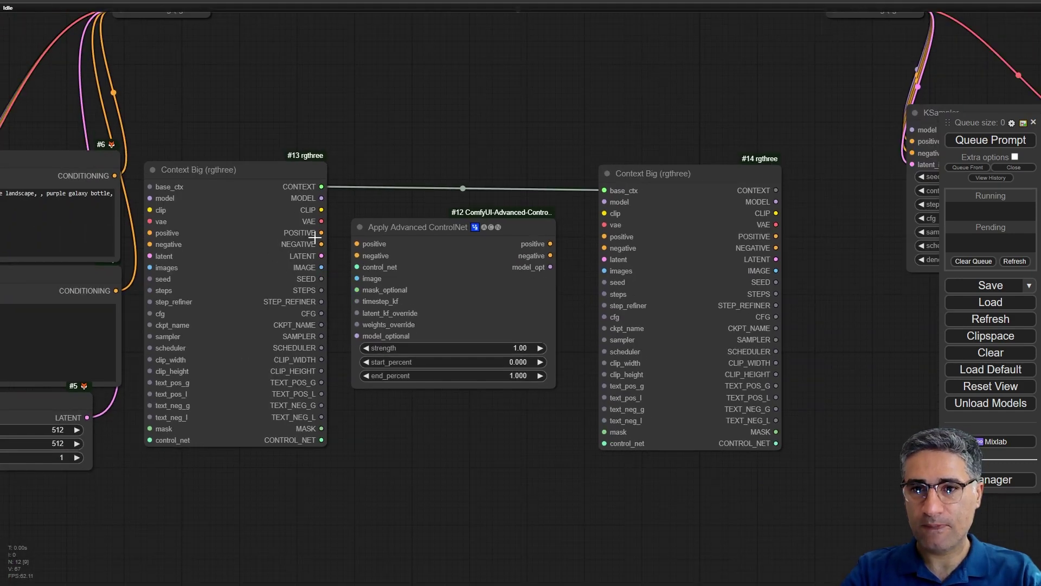
Route positive, negative and model from the first copied Context Big node through Apply Advanced ControlNet into the second copy
scroll(314, 239, "up", 3)
left_click_drag(324, 232, 371, 262)
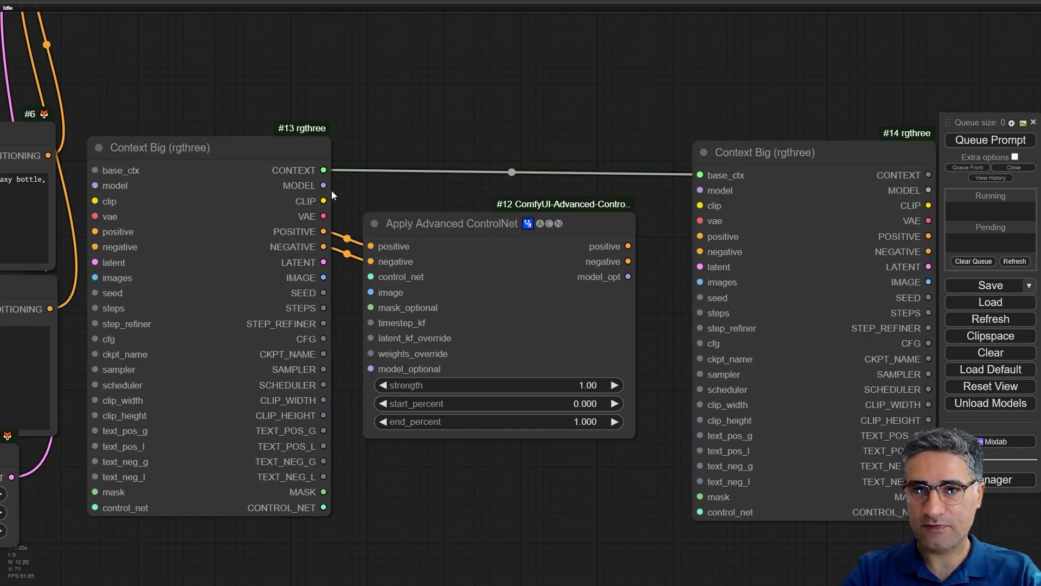
left_click_drag(324, 186, 402, 377)
left_click_drag(665, 249, 572, 257)
left_click_drag(498, 283, 570, 274)
left_click_drag(499, 299, 570, 212)
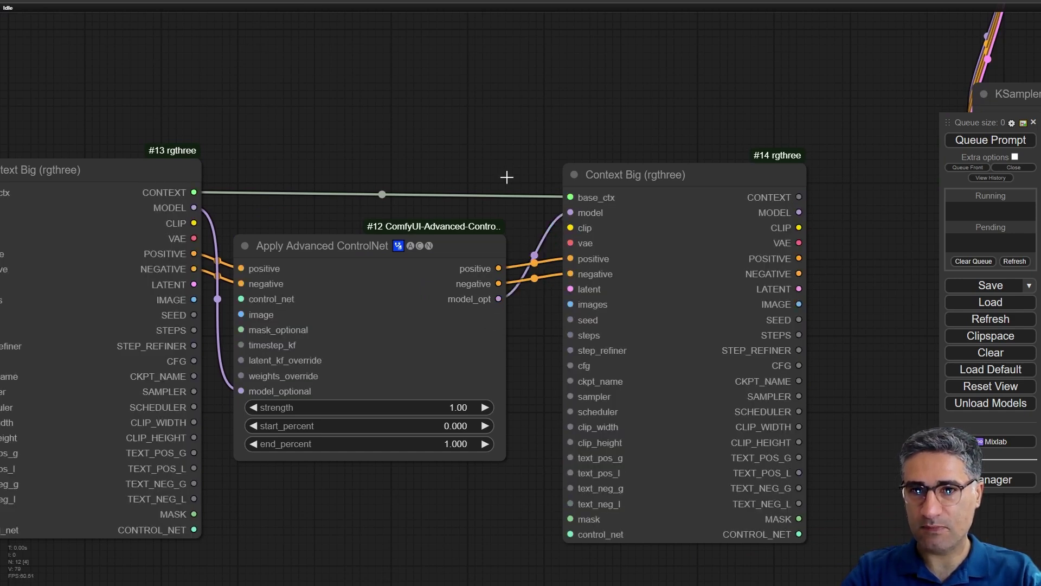
Connect the prompt-side Context Big node's CONTEXT output to base_ctx on the Context Big node feeding Apply Advanced ControlNet
scroll(506, 174, "down", 3)
scroll(464, 184, "up", 1)
left_click_drag(363, 211, 433, 216)
left_click(213, 84)
left_click_drag(344, 110, 311, 230)
left_click(123, 64)
left_click_drag(179, 63, 228, 84)
Collapse the Context Big node feeding Apply Advanced ControlNet and move the expanded one closer behind the ControlNet node
left_click_drag(600, 243, 387, 229)
scroll(415, 245, "up", 5)
left_click_drag(495, 197, 459, 178)
left_click_drag(450, 38, 301, 216)
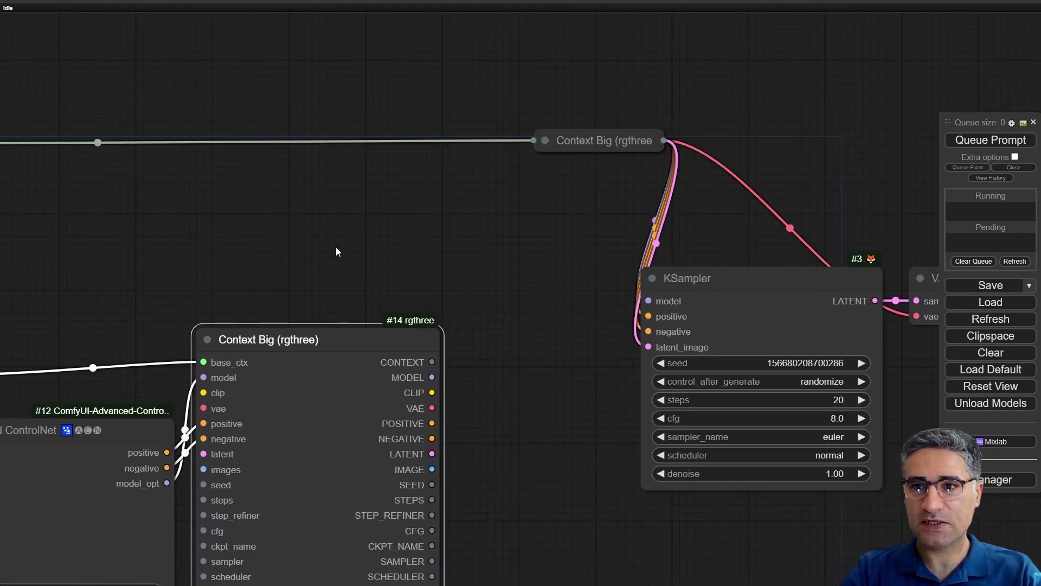
scroll(386, 247, "down", 4)
left_click_drag(404, 312, 438, 314)
left_click_drag(167, 281, 226, 255)
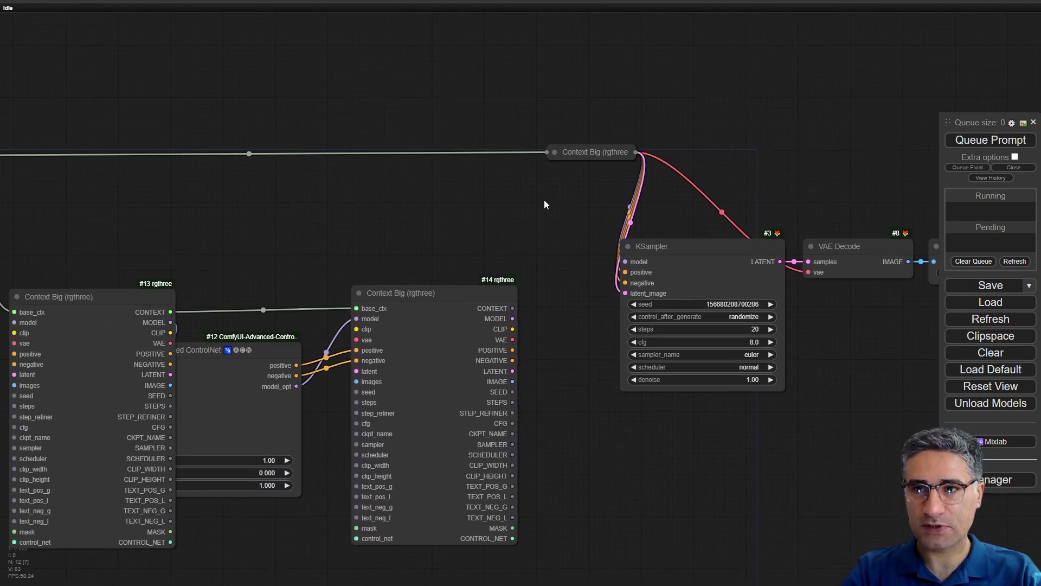
left_click_drag(468, 287, 496, 276)
left_click_drag(309, 225, 502, 212)
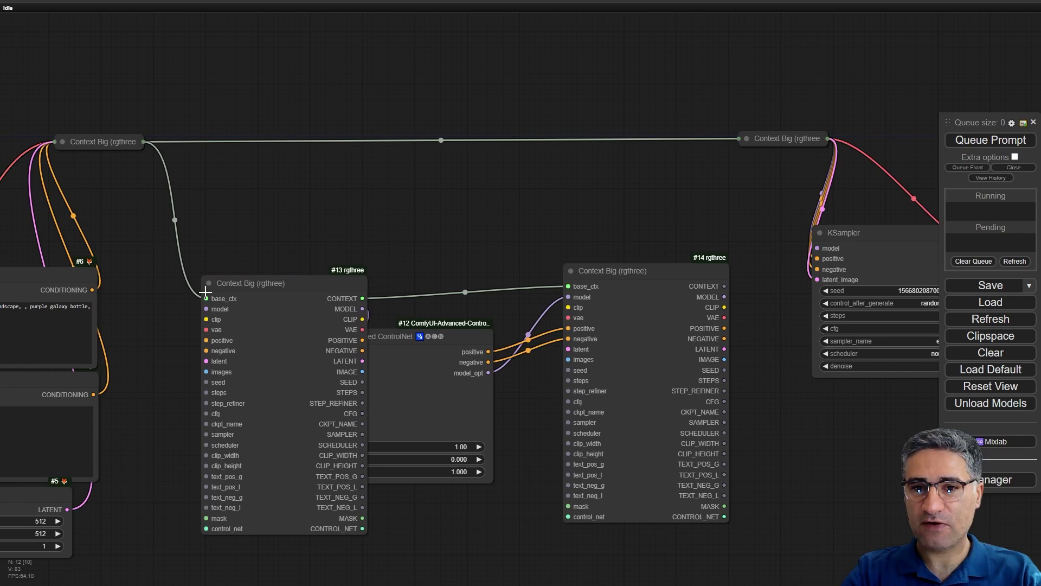
left_click(208, 283)
left_click_drag(654, 272, 601, 277)
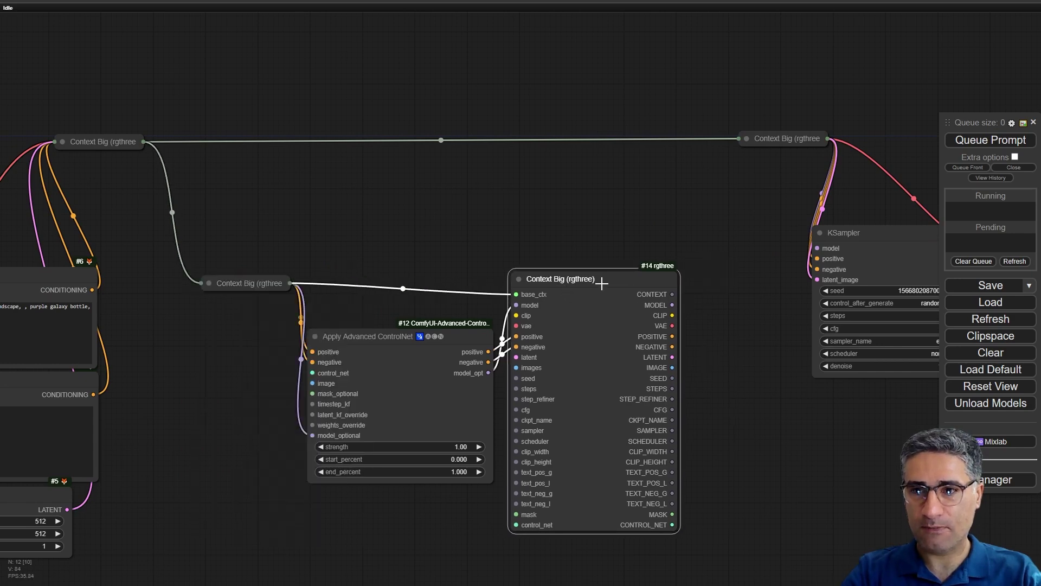
Level the prompt-side Context Big node with the sampler-side one and raise the Context Big node after Apply Advanced ControlNet slightly
left_click_drag(354, 218, 329, 255)
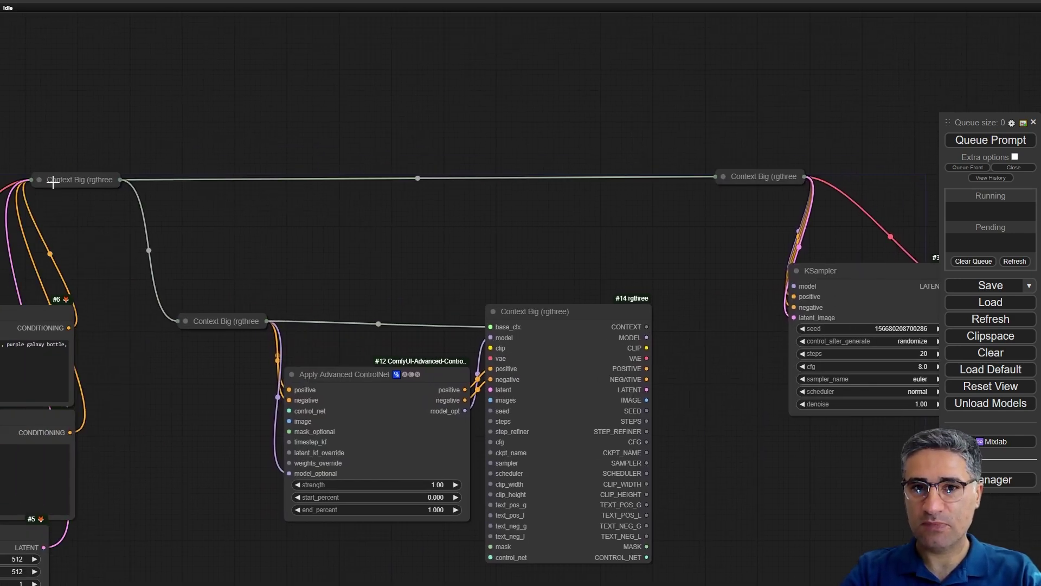
left_click_drag(54, 177, 81, 174)
left_click_drag(588, 378, 596, 359)
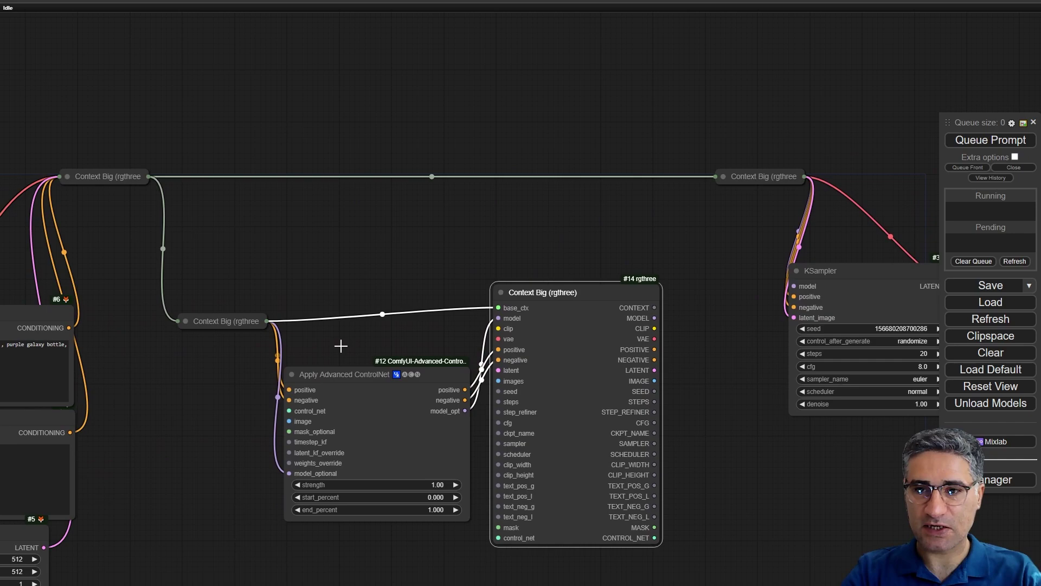
Add an rgthree Any Switch node and place it just before the sampler-side Context Big node
left_click_drag(384, 281, 145, 206)
scroll(325, 225, "up", 4)
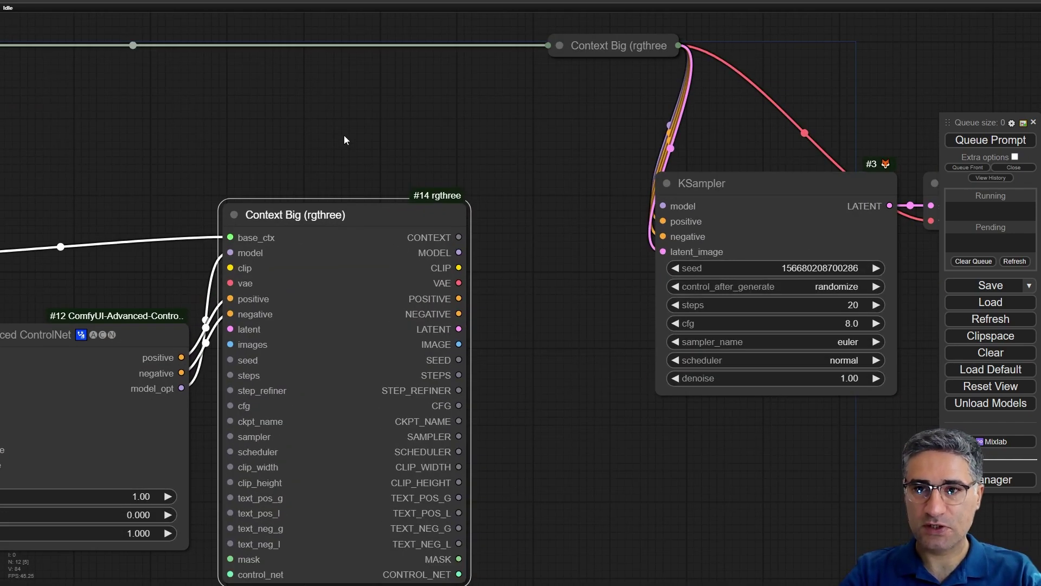
left_click_drag(296, 104, 294, 154)
double_click(294, 158)
type("a")
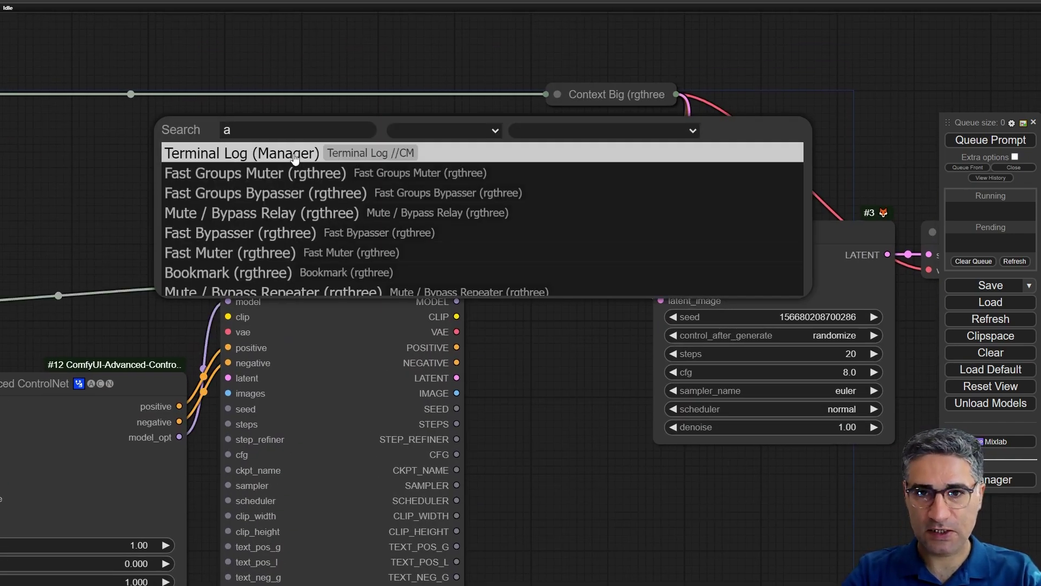
type("ny")
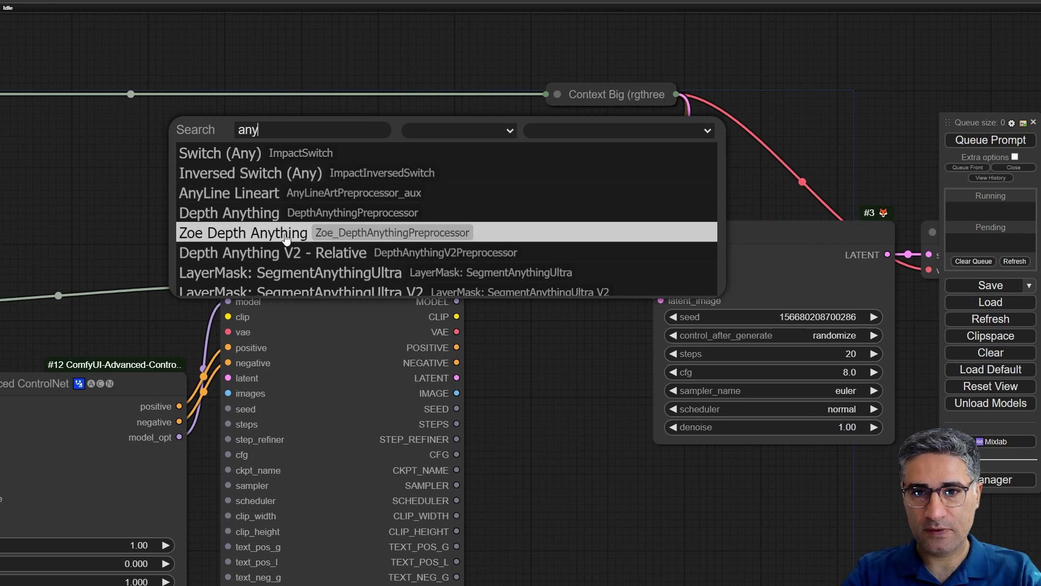
scroll(298, 233, "down", 2)
left_click(299, 288)
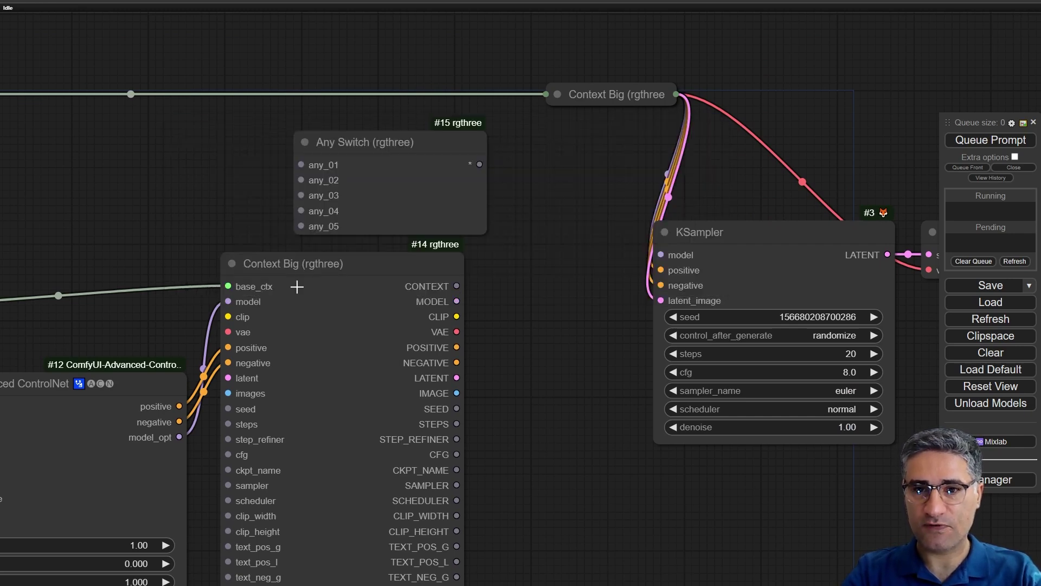
left_click_drag(443, 170, 539, 158)
Expand the prompt-side Context Big node and connect its CONTEXT output to any_02 on the Any Switch
scroll(437, 195, "down", 3)
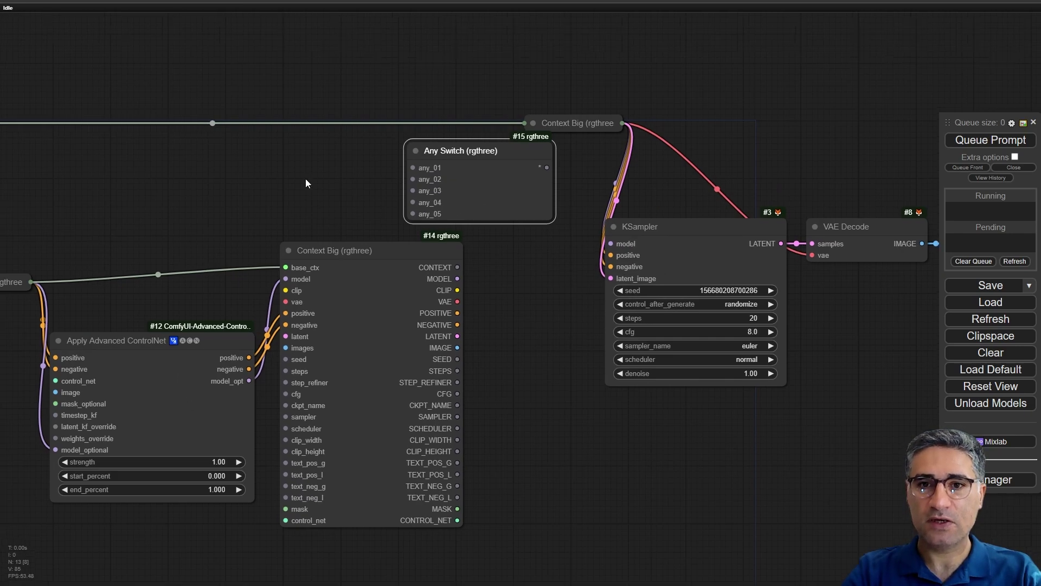
left_click_drag(305, 179, 576, 246)
left_click(78, 180)
left_click_drag(151, 186, 140, 157)
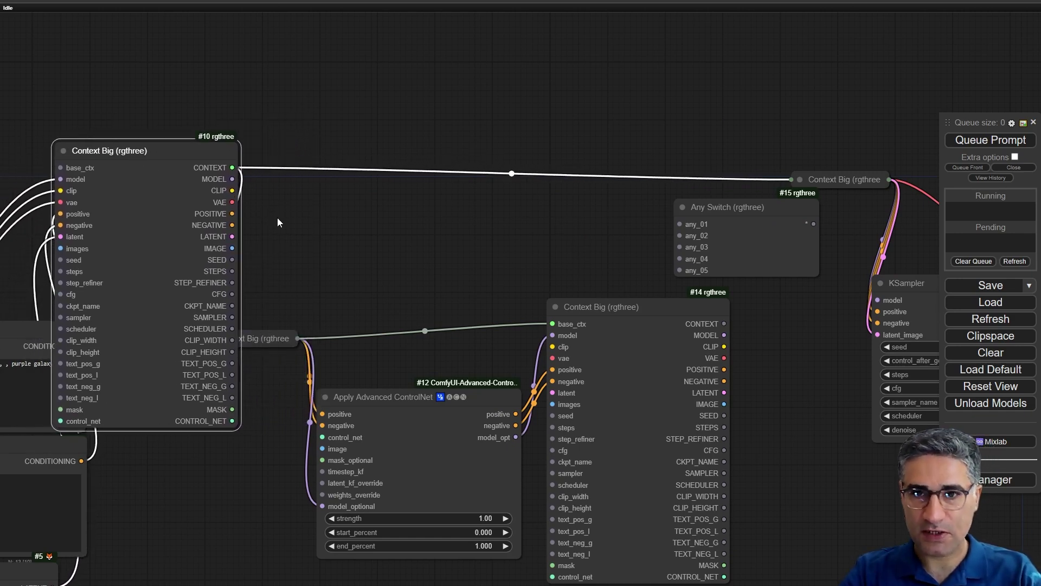
left_click_drag(277, 217, 219, 215)
left_click_drag(175, 165, 622, 234)
left_click_drag(137, 146, 126, 135)
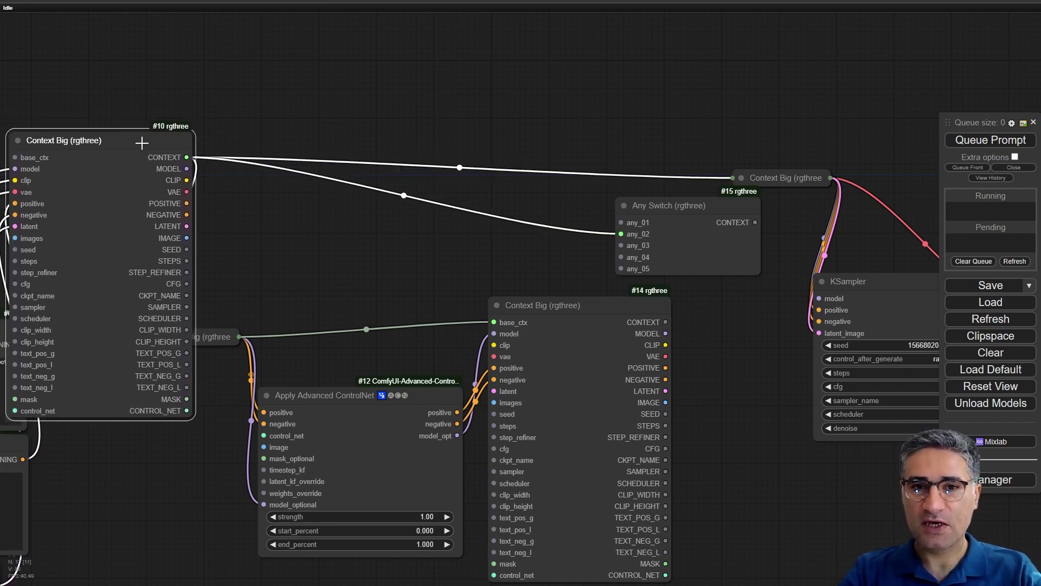
left_click_drag(141, 142, 143, 147)
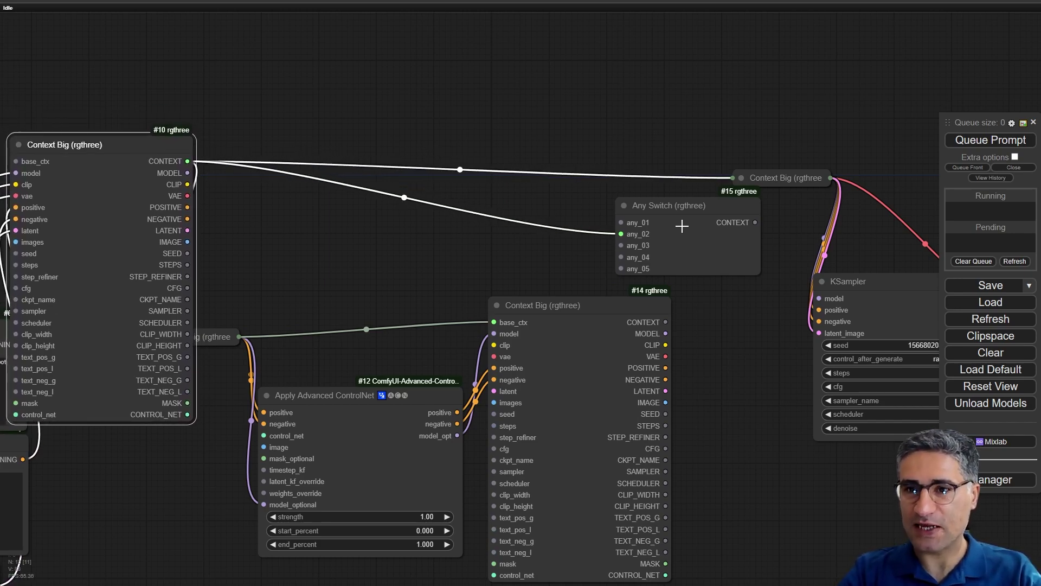
Connect the CONTEXT output of the Context Big node after Apply Advanced ControlNet to any_01 on the Any Switch
scroll(638, 214, "up", 5)
left_click_drag(677, 384, 595, 362)
left_click_drag(187, 396, 349, 340)
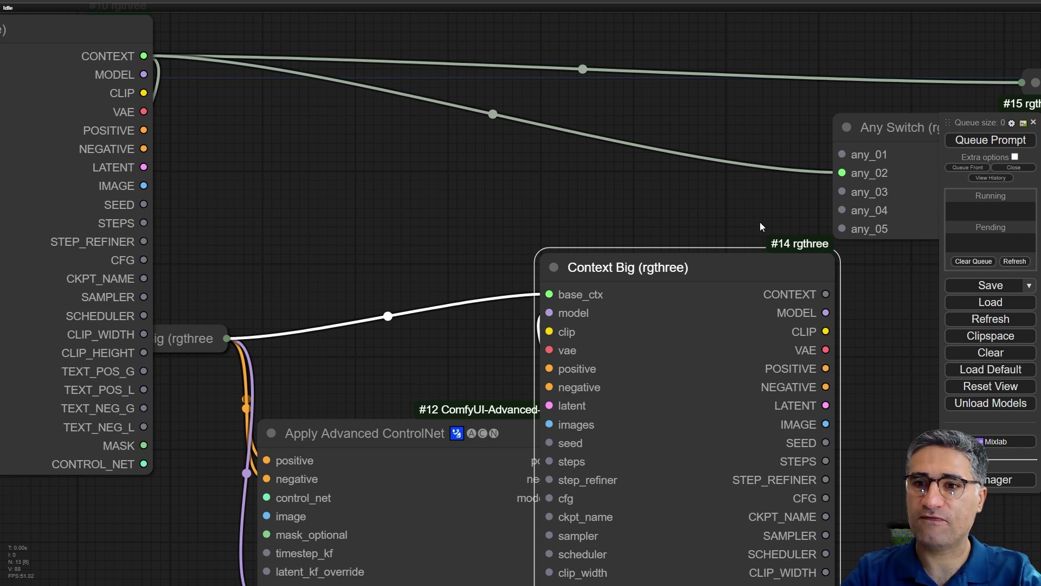
left_click_drag(761, 227, 329, 229)
left_click_drag(394, 296, 411, 156)
Reposition the sampler-side Context Big node, feed its base_ctx from the Any Switch output, and collapse it again
left_click_drag(655, 79, 750, 65)
left_click_drag(531, 160, 514, 139)
scroll(528, 165, "down", 3)
left_click_drag(697, 62, 636, 98)
left_click(595, 127)
left_click_drag(405, 157, 384, 171)
left_click_drag(515, 198, 600, 129)
left_click(594, 127)
Collapse the Any Switch and the prompt-side Context Big node and line both up with the sampler-side Context Big node
scroll(431, 130, "down", 6)
left_click_drag(255, 213, 377, 179)
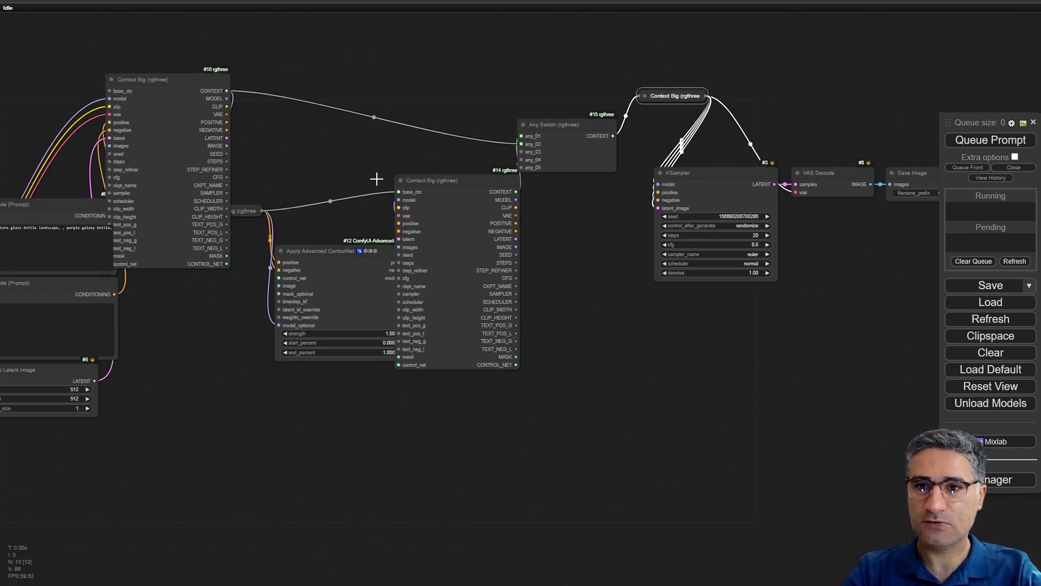
left_click(523, 125)
left_click_drag(535, 125, 557, 98)
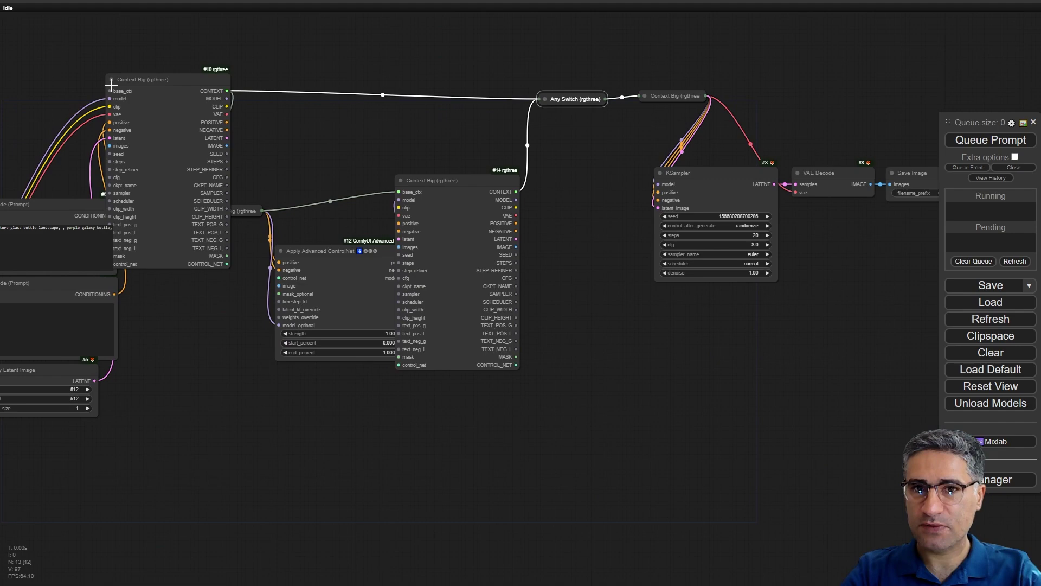
left_click(122, 76)
left_click(112, 80)
left_click_drag(131, 77, 137, 95)
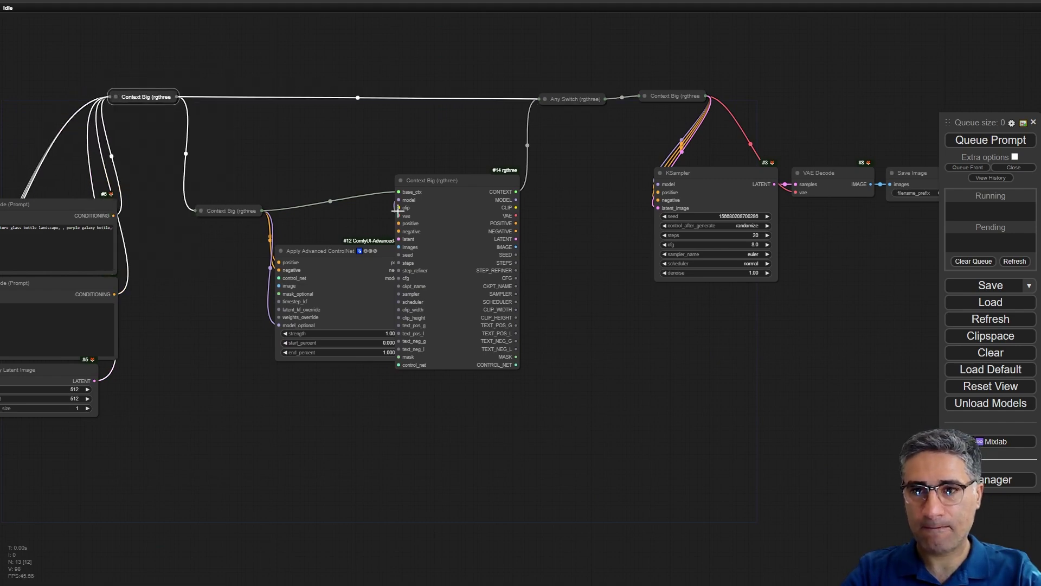
Collapse the ControlNet output Context Big node and set both ControlNet Context Big nodes side by side above Apply Advanced ControlNet
left_click(404, 179)
left_click_drag(404, 179, 366, 217)
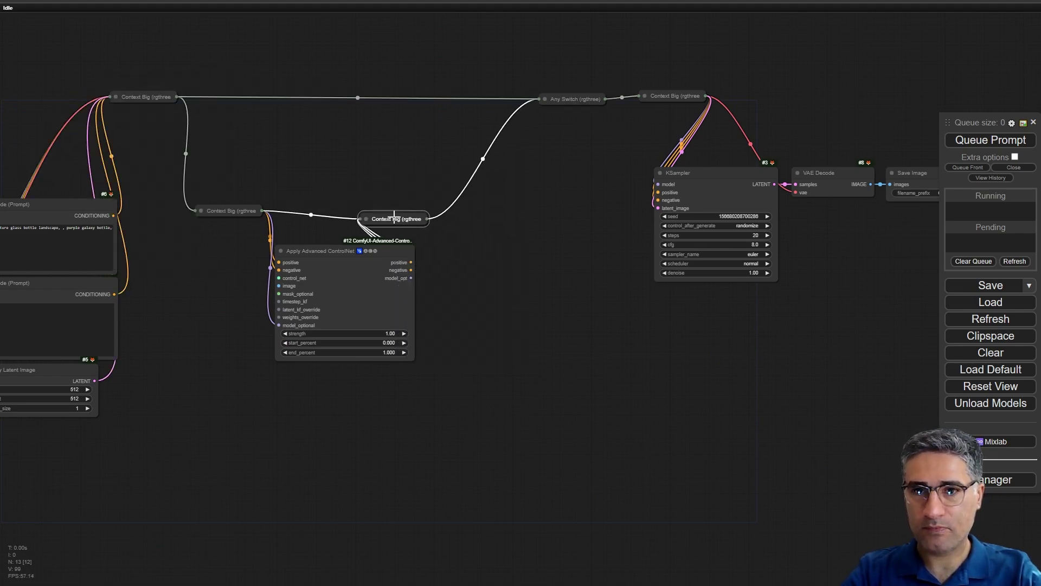
left_click_drag(235, 214, 304, 224)
left_click_drag(388, 223, 394, 231)
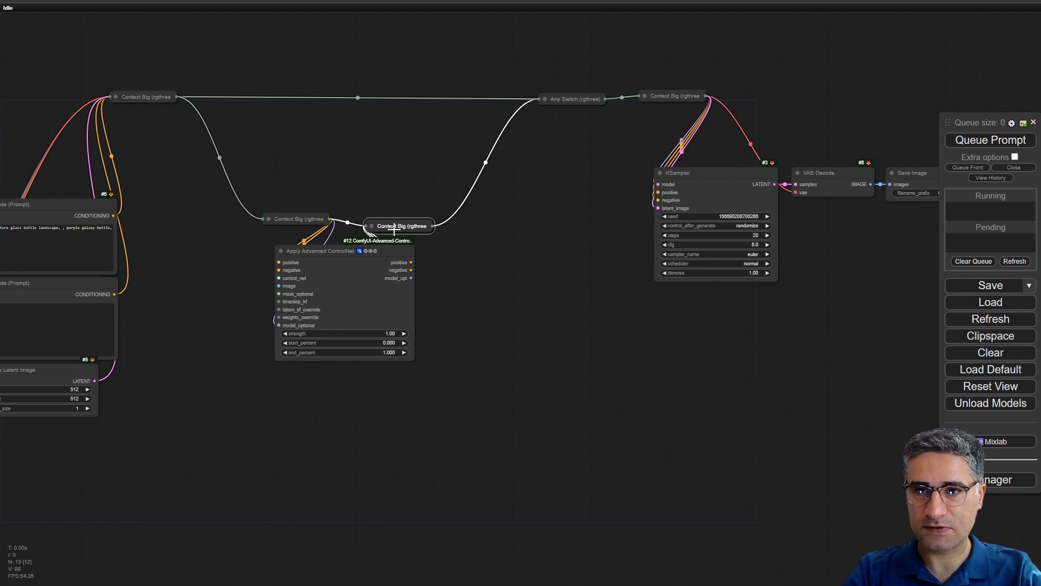
left_click_drag(301, 218, 308, 225)
left_click(460, 314)
Select both ControlNet Context Big nodes with Apply Advanced ControlNet and add a group around them
left_click_drag(402, 445, 454, 472)
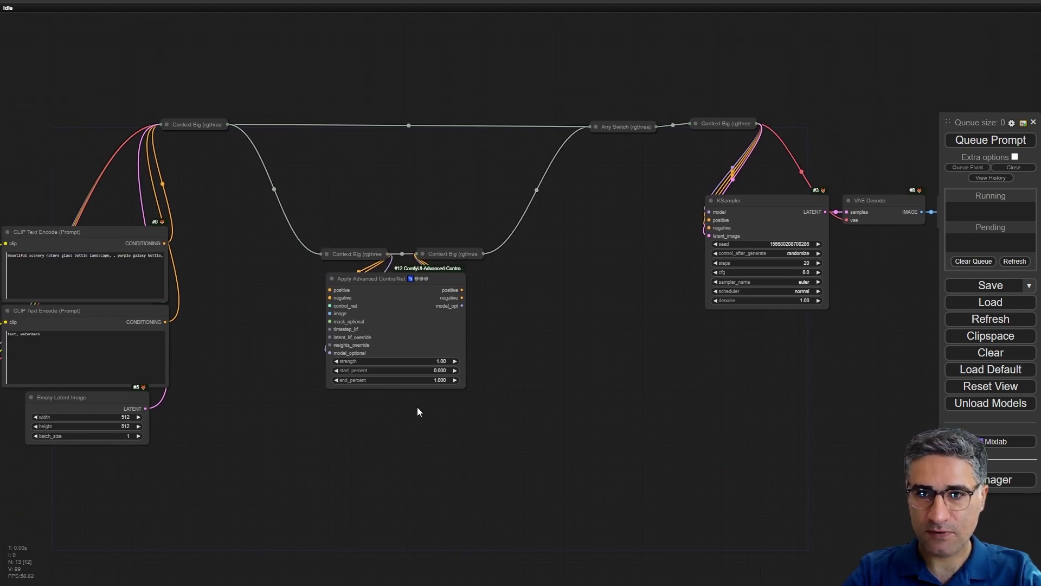
scroll(421, 407, "up", 3)
left_click_drag(602, 491, 221, 174, "ctrl")
right_click(236, 215)
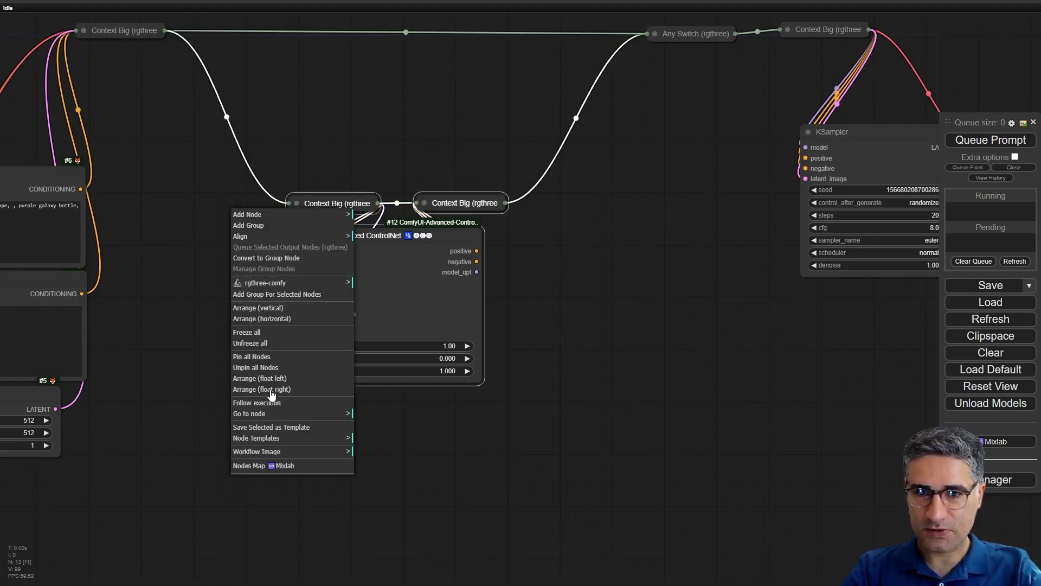
left_click(268, 294)
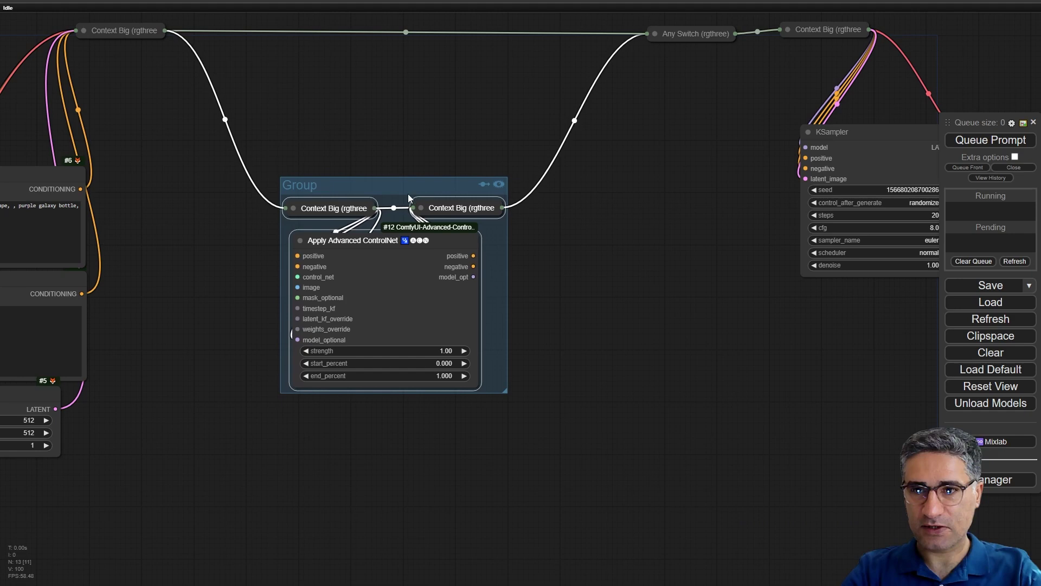
Check the rgthree-comfy settings for the fast mute and bypass toggles in group headers, and close them without changes
right_click(617, 274)
left_click(645, 331)
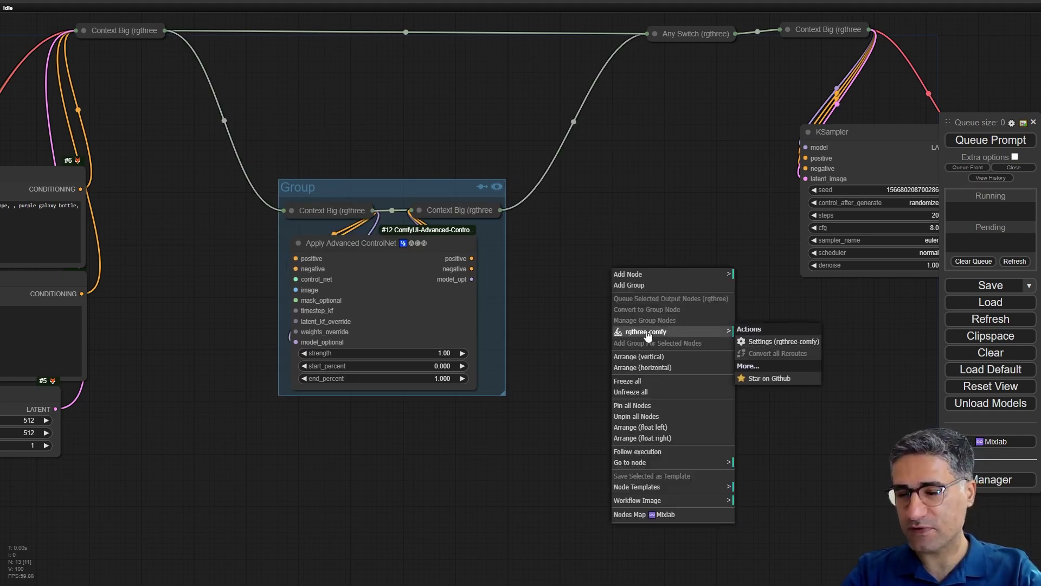
left_click(783, 341)
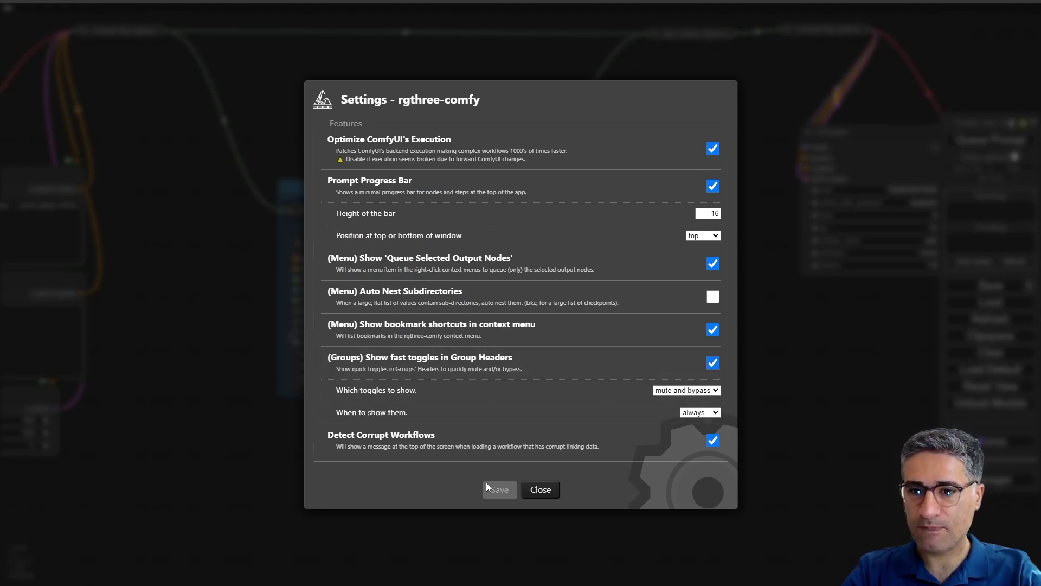
left_click(534, 489)
Try the group header's mute toggle on the ControlNet group and leave the group muted
scroll(441, 161, "up", 5)
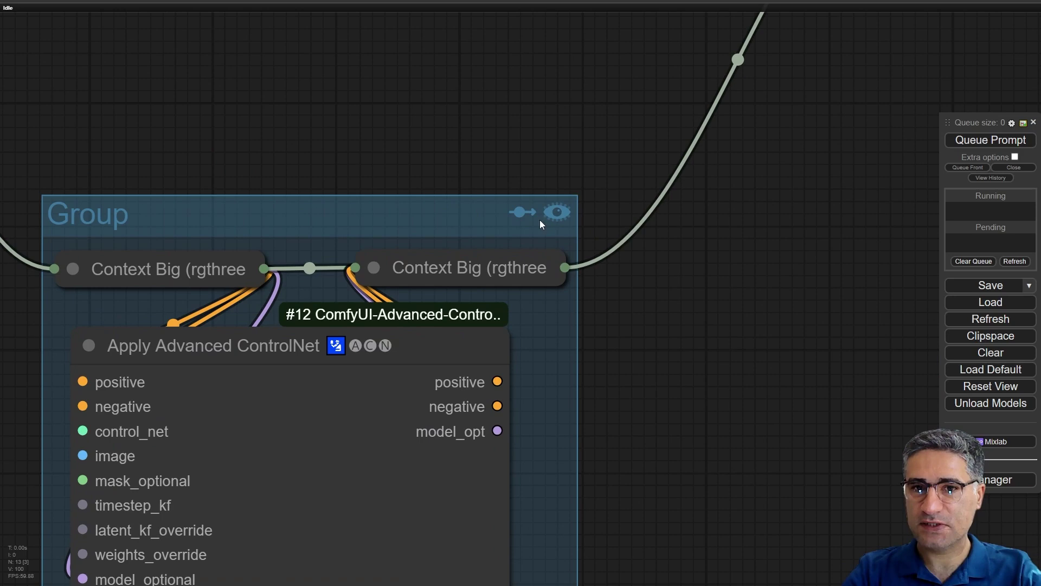
left_click(558, 216)
left_click(560, 215)
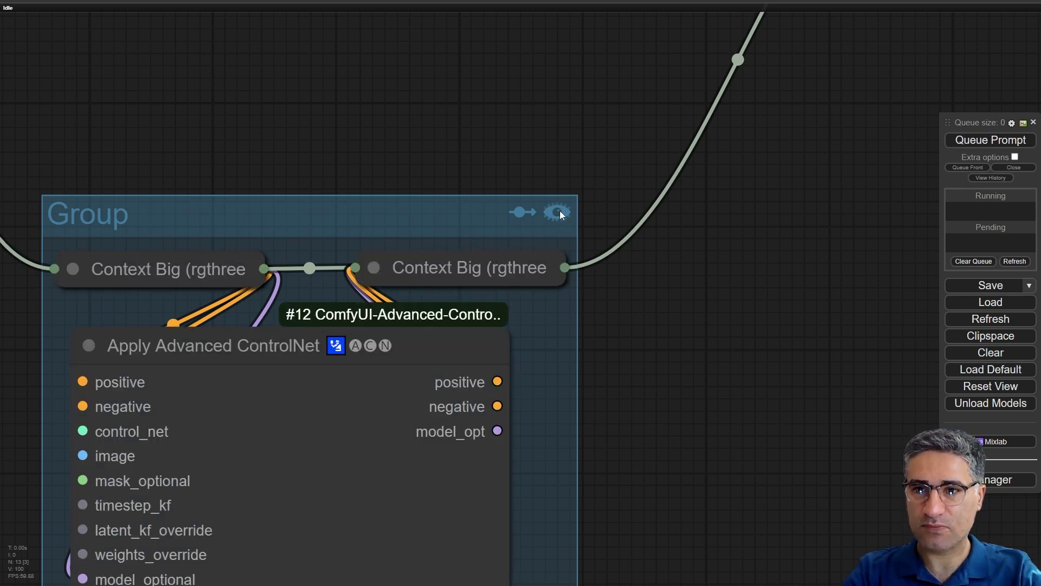
left_click(560, 212)
scroll(559, 212, "down", 5)
left_click(559, 214)
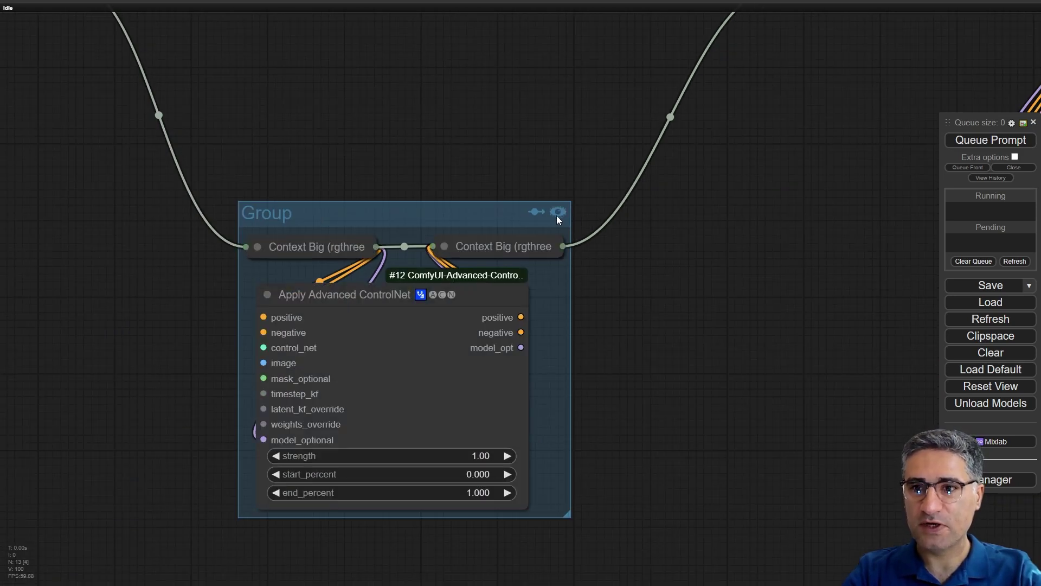
left_click(557, 214)
scroll(579, 272, "down", 7)
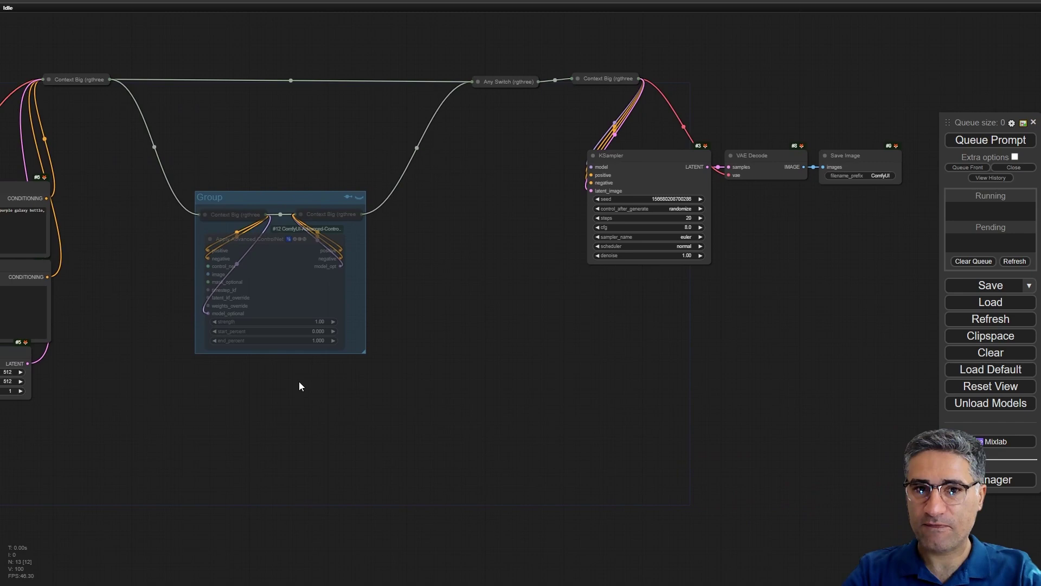
Set the Load Checkpoint model to realisticVisionV51_v51VAE.safetensors and run the workflow with the ControlNet group muted
left_click_drag(300, 386, 624, 365)
left_click(137, 316)
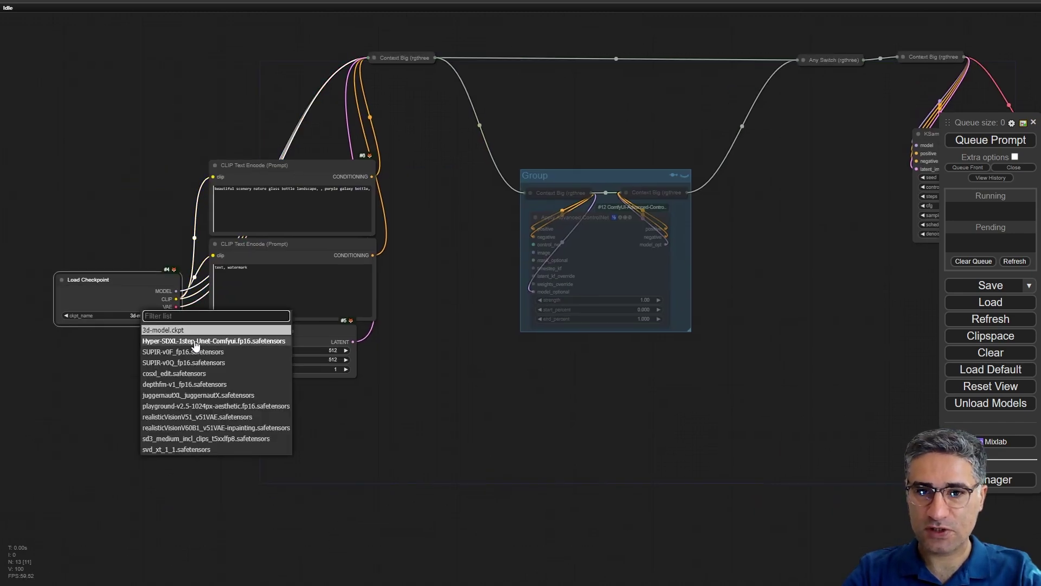
left_click(198, 417)
left_click_drag(718, 419, 523, 379)
scroll(476, 401, "down", 4)
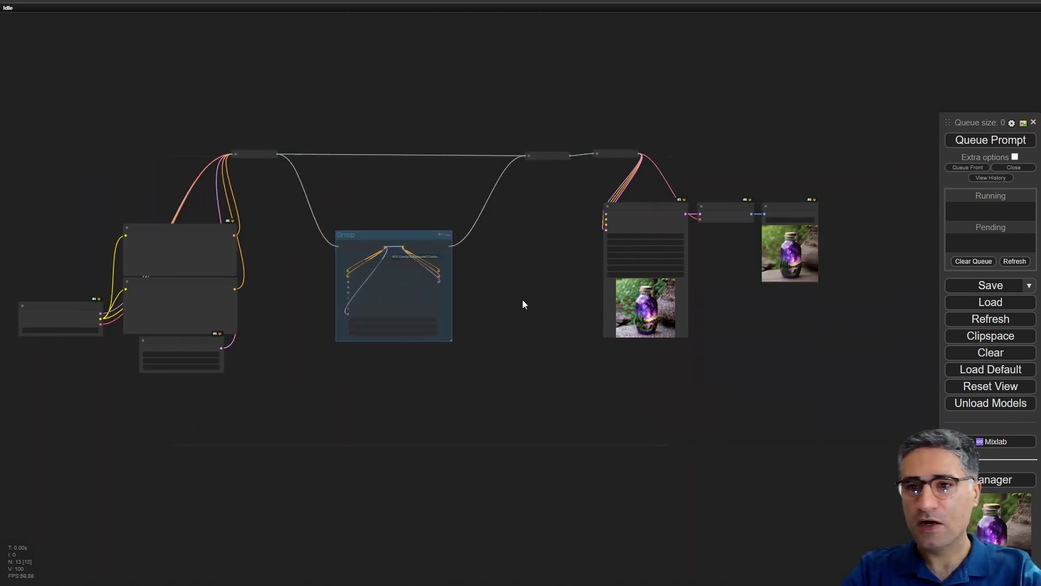
Examine the generated image in the Save Image node and the path it took past the muted ControlNet group
scroll(336, 288, "up", 3)
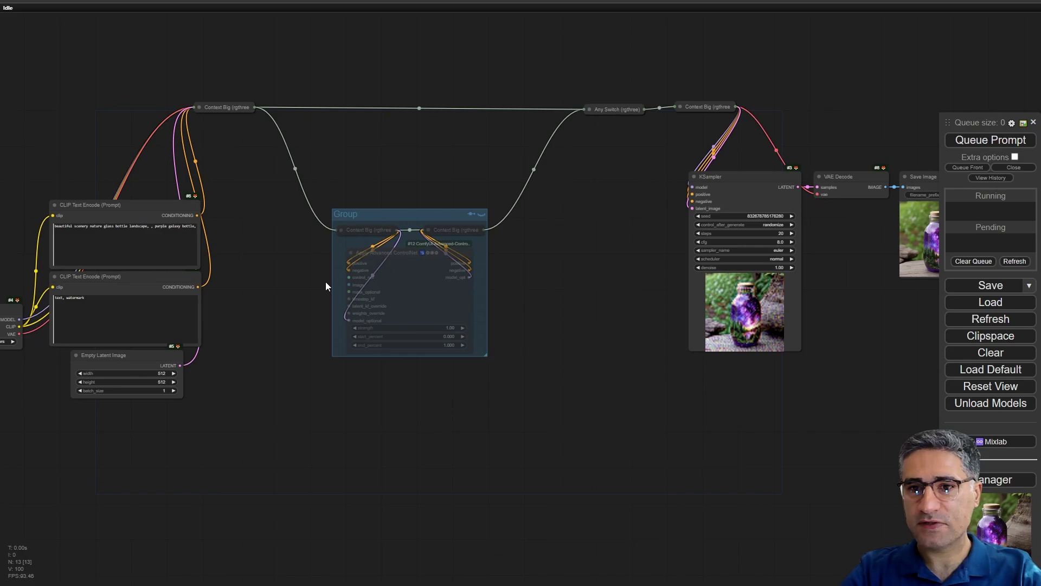
scroll(387, 159, "up", 9)
scroll(495, 181, "down", 5)
left_click_drag(679, 398, 667, 400)
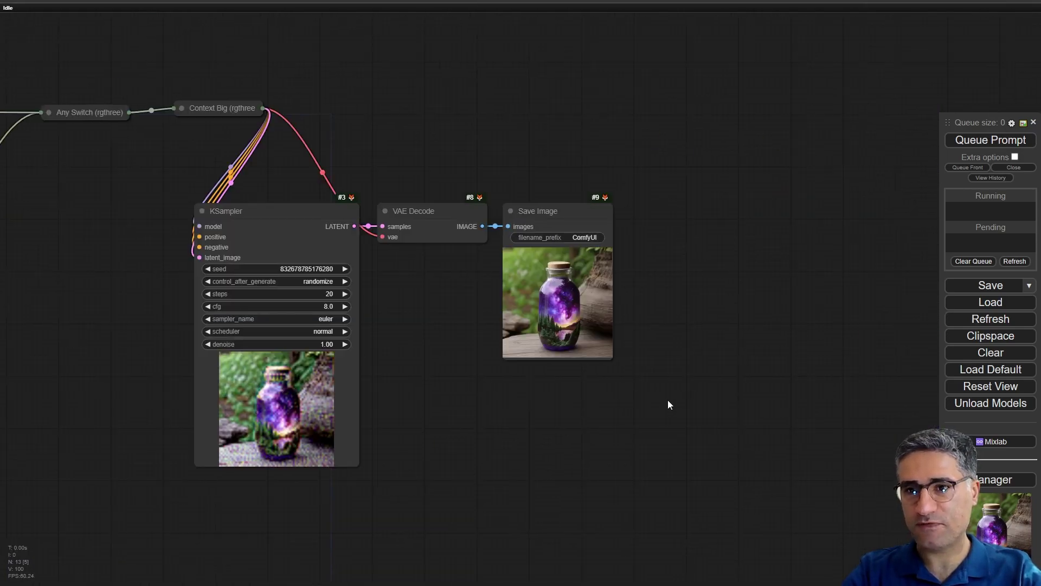
scroll(597, 337, "up", 6)
scroll(563, 304, "down", 4)
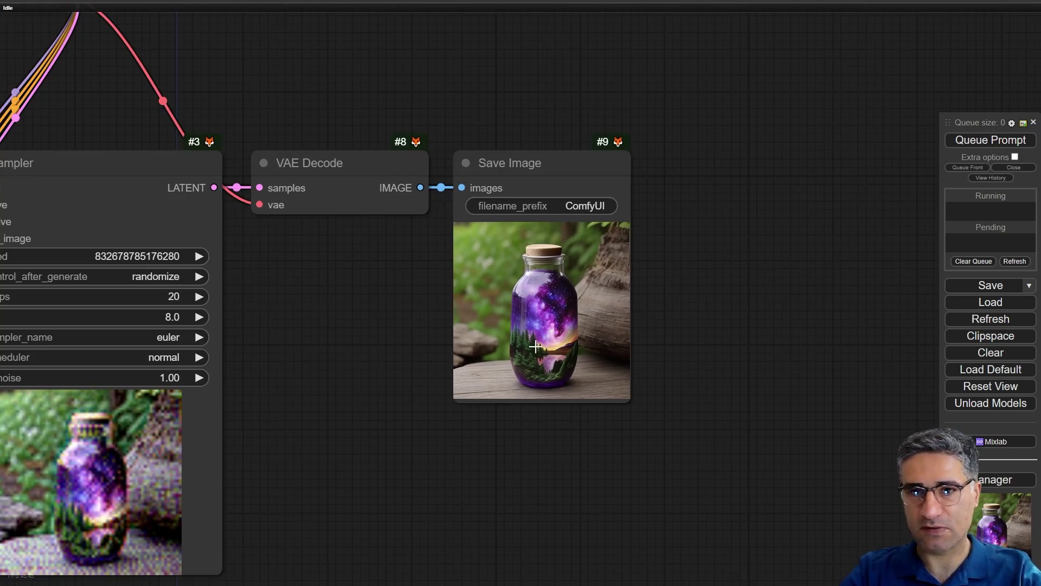
scroll(535, 347, "down", 4)
Unmute the ControlNet group so that its nodes are active in the workflow
left_click_drag(594, 451, 920, 425)
scroll(325, 395, "down", 4)
left_click_drag(325, 396, 459, 385)
scroll(337, 283, "up", 5)
left_click(371, 263)
left_click_drag(561, 476, 663, 249)
scroll(178, 209, "up", 5)
left_click_drag(177, 209, 234, 337)
Feed control_net from a new Load Advanced ControlNet Model node set to 1.5\control_lora_rank128_v11f1p_sd15_depth_fp16.safetensors
left_click_drag(331, 237, 184, 233)
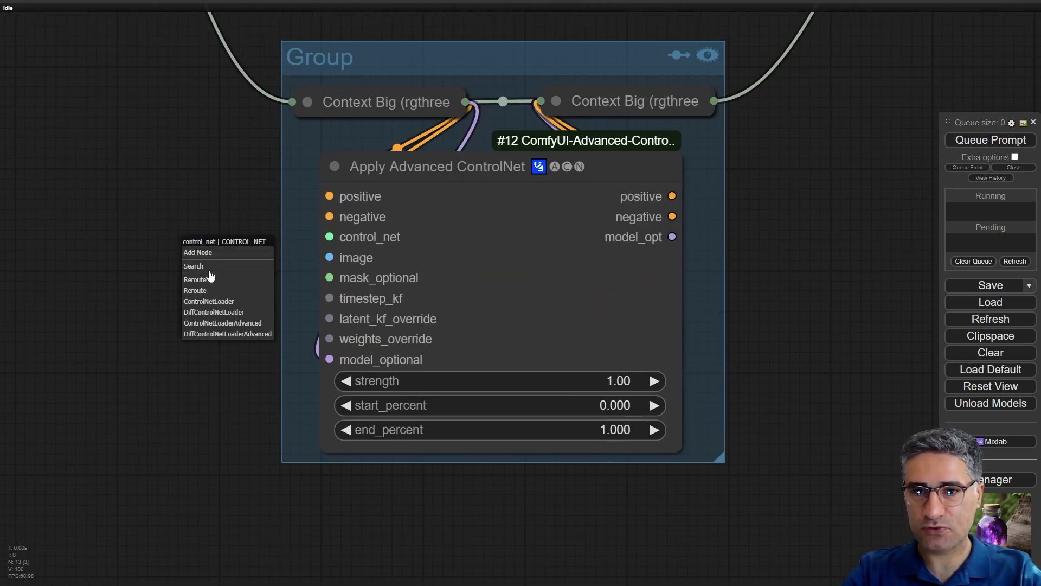
left_click(212, 270)
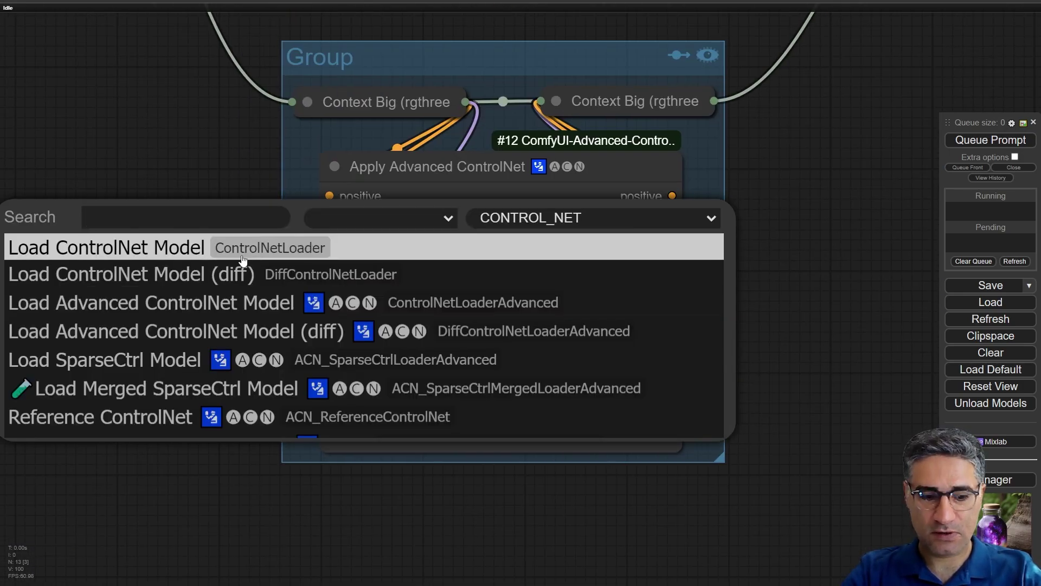
type("de")
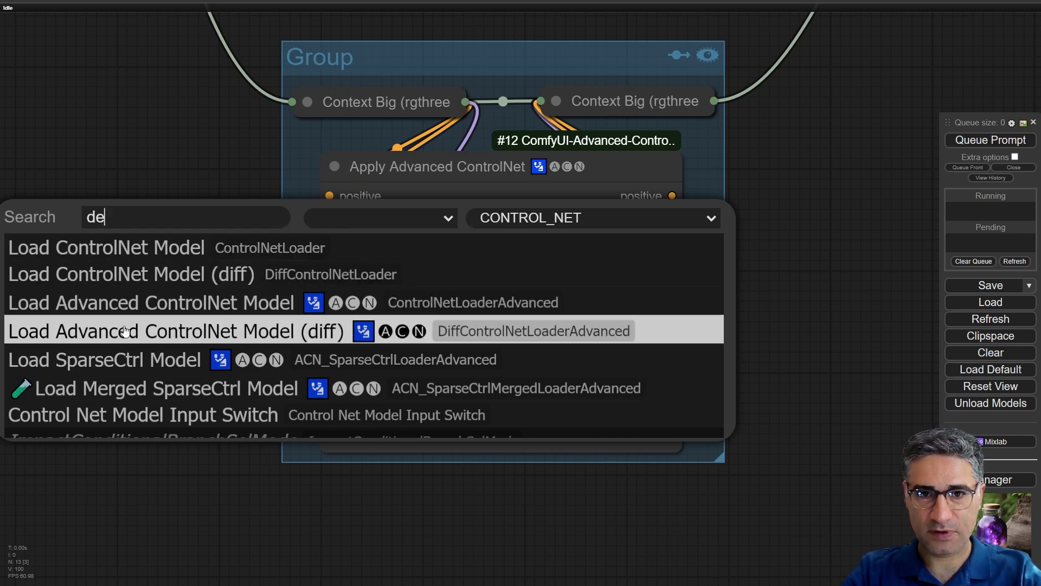
left_click(230, 309)
left_click(426, 303)
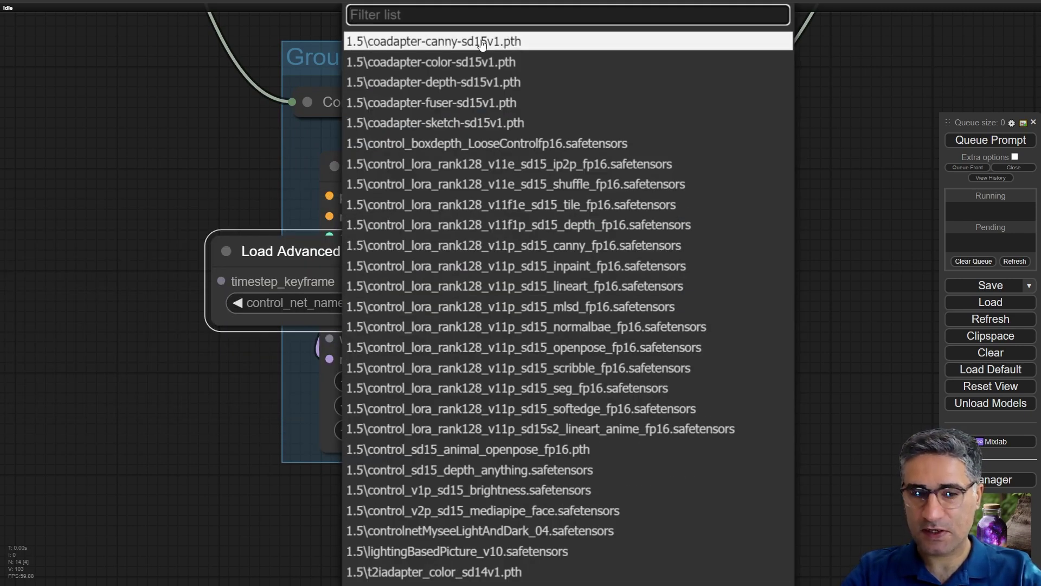
type("dep")
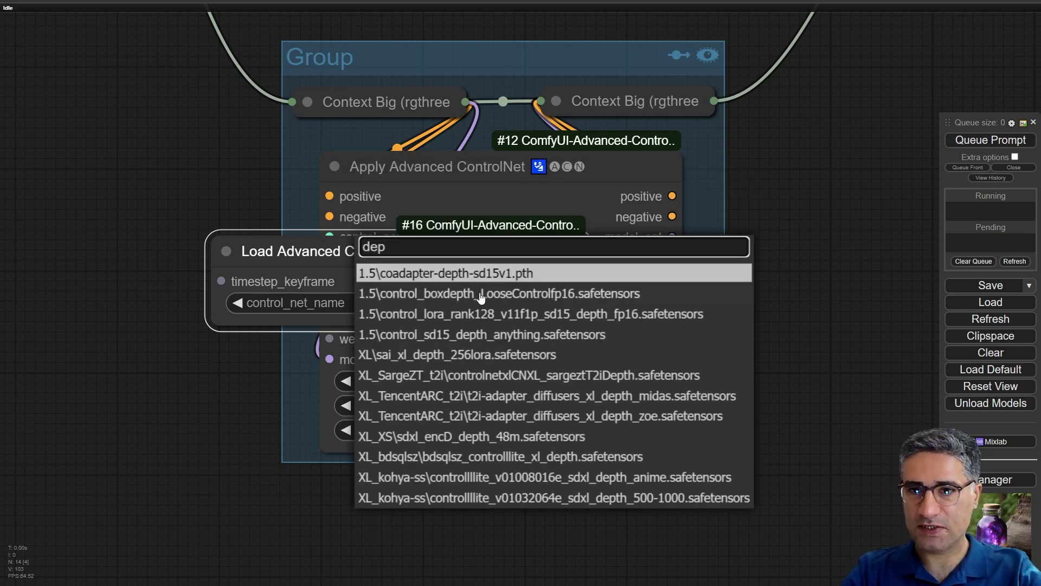
left_click(480, 309)
Collapse the Load Advanced ControlNet Model node and place it inside the group, under the Context Big nodes
left_click_drag(452, 246, 229, 224)
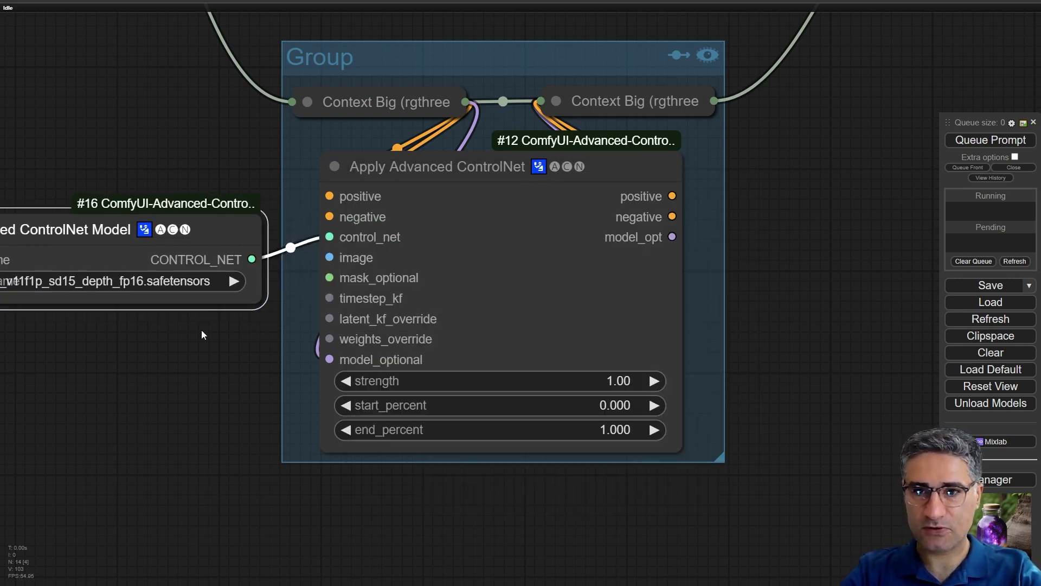
scroll(201, 329, "down", 4)
left_click_drag(201, 330, 591, 330)
left_click_drag(372, 254, 399, 236)
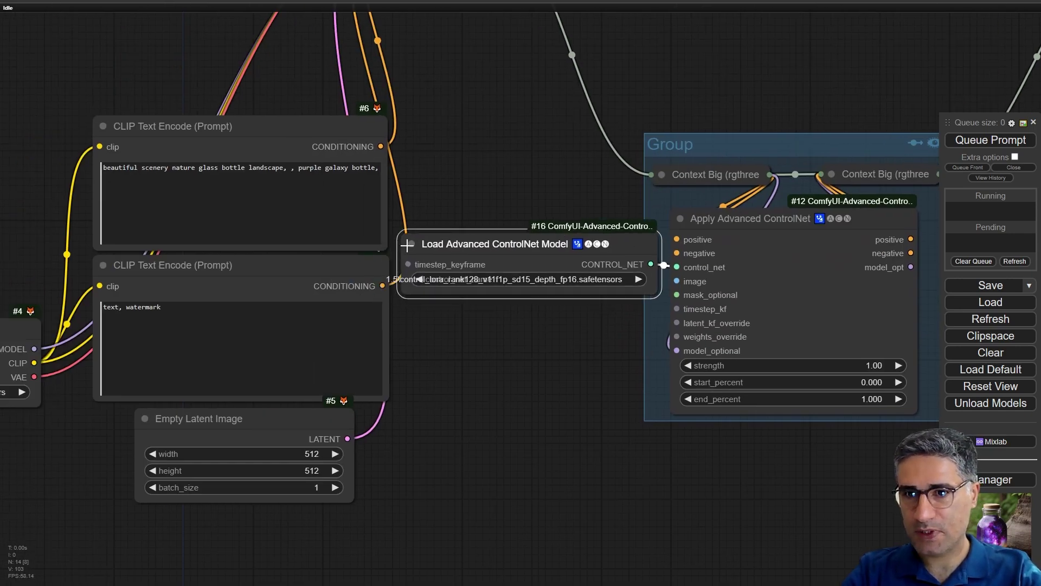
left_click(408, 244)
left_click_drag(529, 250, 808, 207)
Position Apply Advanced ControlNet directly beneath the collapsed ControlNet loader inside the group
left_click_drag(823, 249, 832, 265)
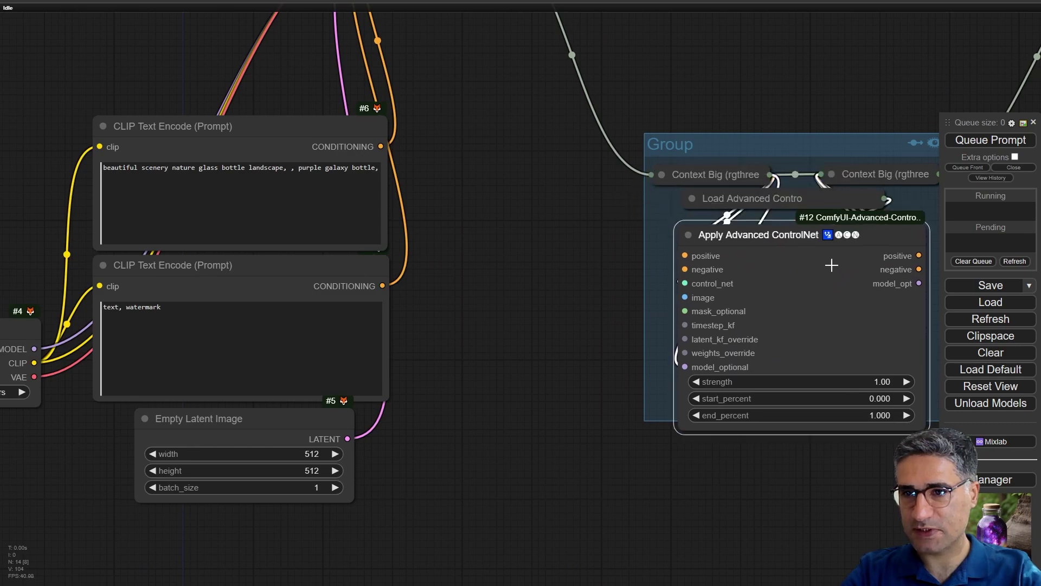
left_click_drag(638, 254, 633, 236)
scroll(645, 303, "up", 3)
left_click_drag(645, 302, 489, 313)
scroll(530, 263, "up", 2)
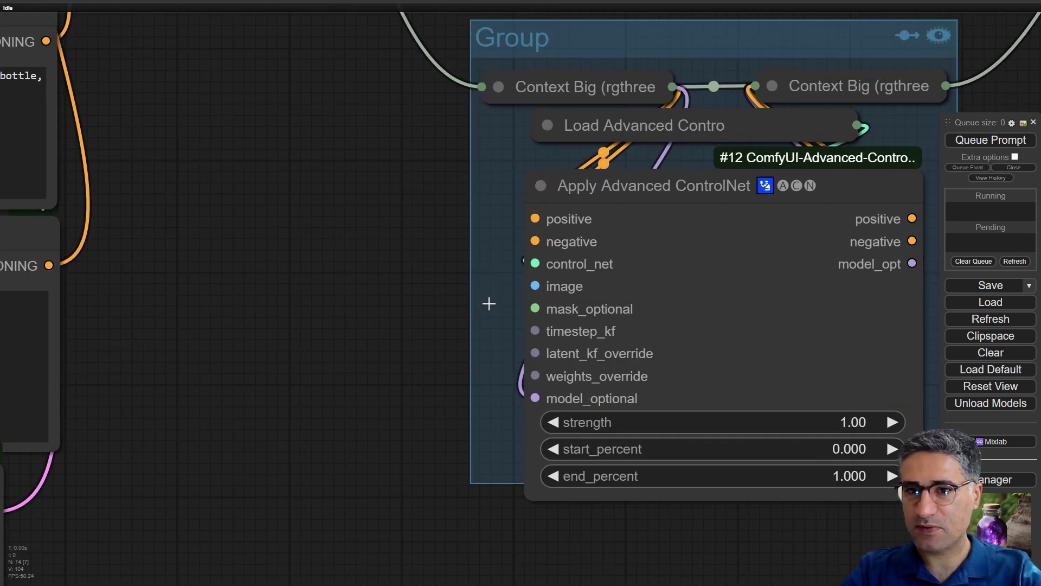
scroll(489, 304, "up", 2)
left_click_drag(375, 403, 381, 275)
scroll(365, 298, "down", 5)
left_click_drag(581, 145, 584, 133)
Search for "load im" and add a Load Image node near the ControlNet group
left_click(324, 334)
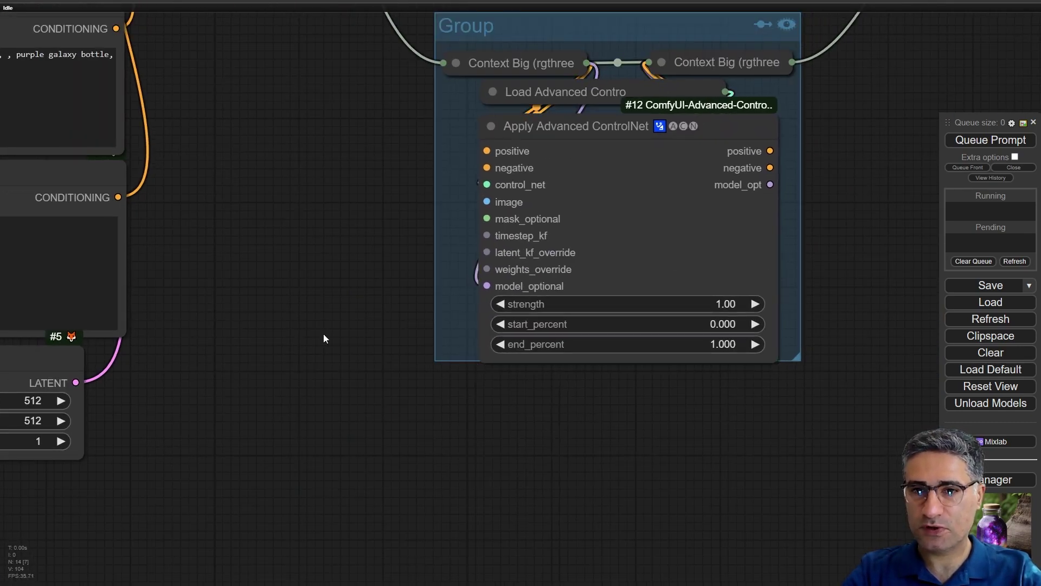
double_click(324, 338)
type("loa")
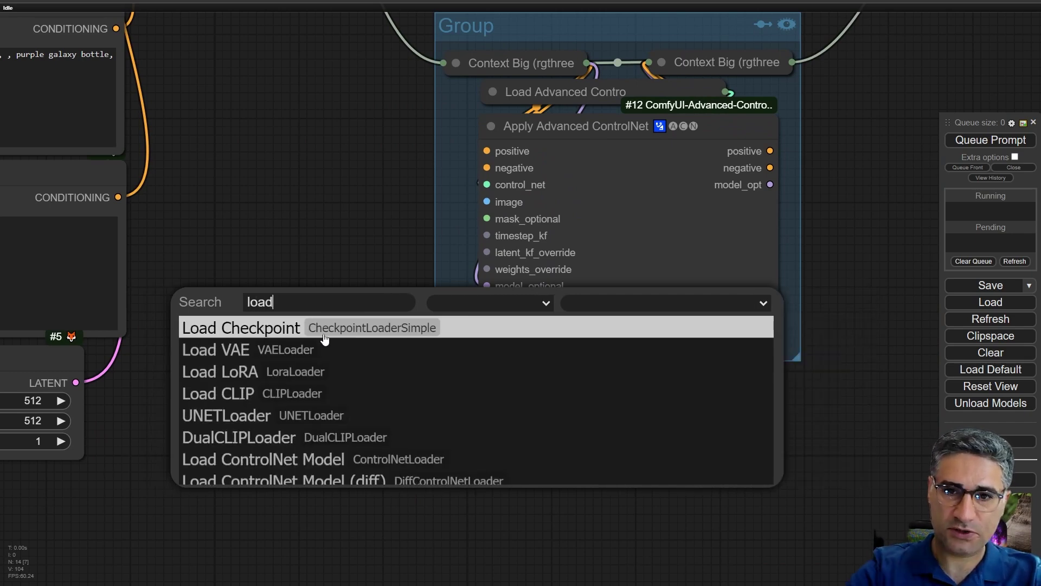
type("d im")
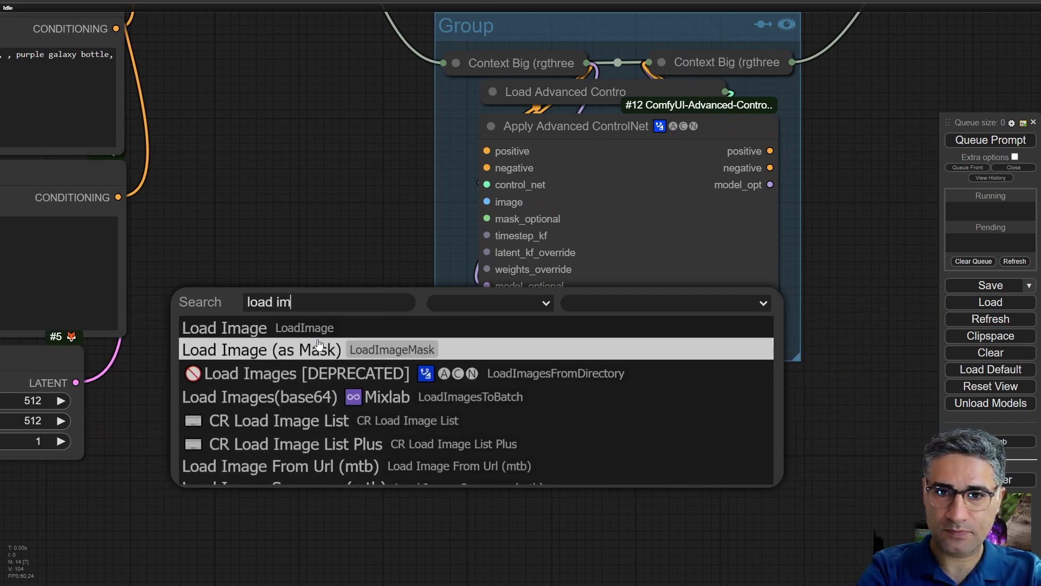
key("Up")
key("Return")
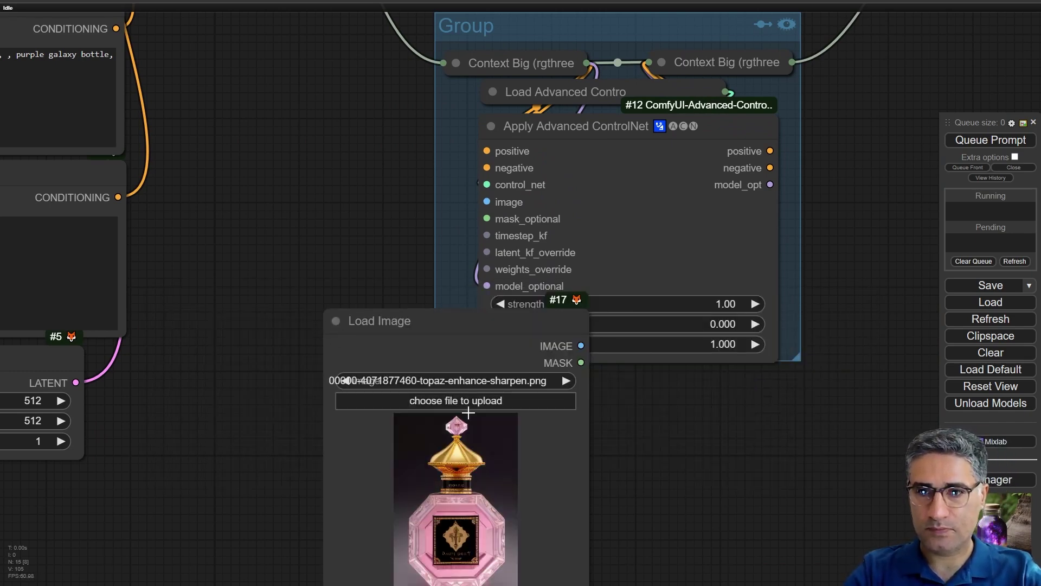
Load image for test (5).jpg into the Load Image node and move the node clear of the ControlNet group
left_click(473, 404)
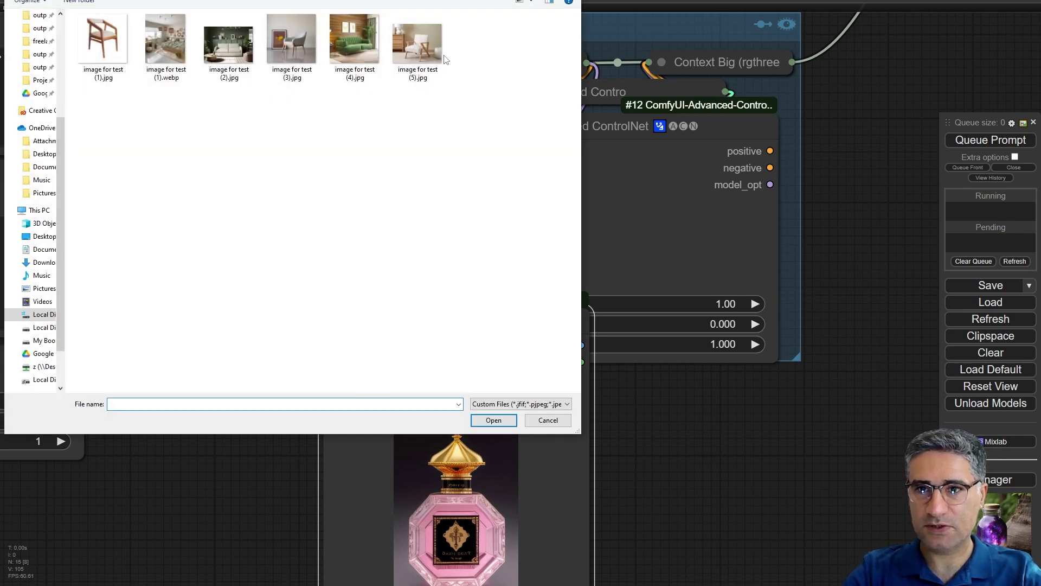
double_click(418, 60)
left_click_drag(488, 347, 312, 381)
scroll(459, 412, "down", 4)
left_click_drag(462, 418, 325, 328)
Feed Load Image's IMAGE output into a new Metric3D Depth Map node, place it beside Load Image and make it narrower
left_click_drag(283, 297, 300, 327)
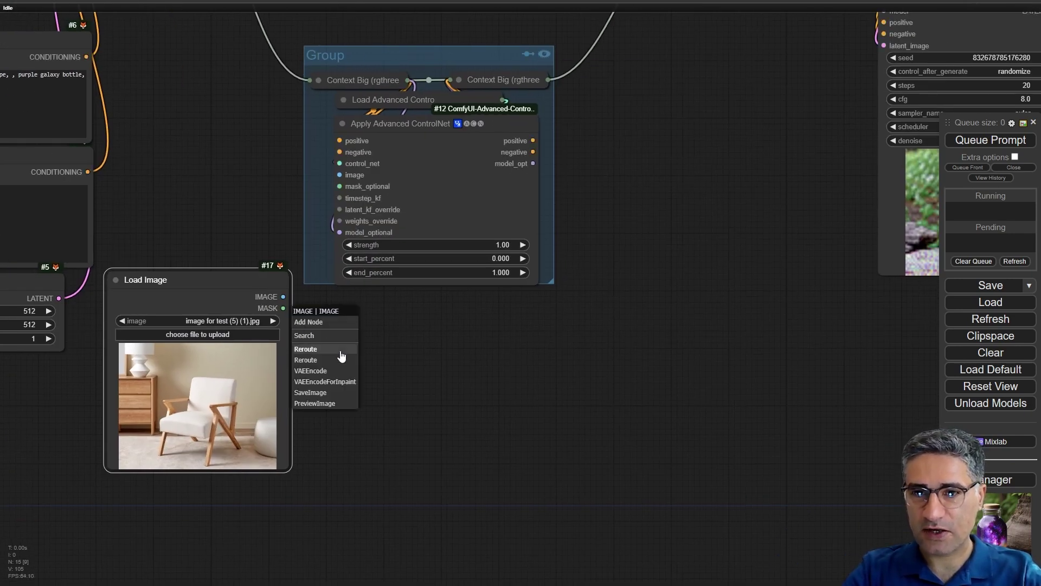
left_click(322, 337)
type("dep")
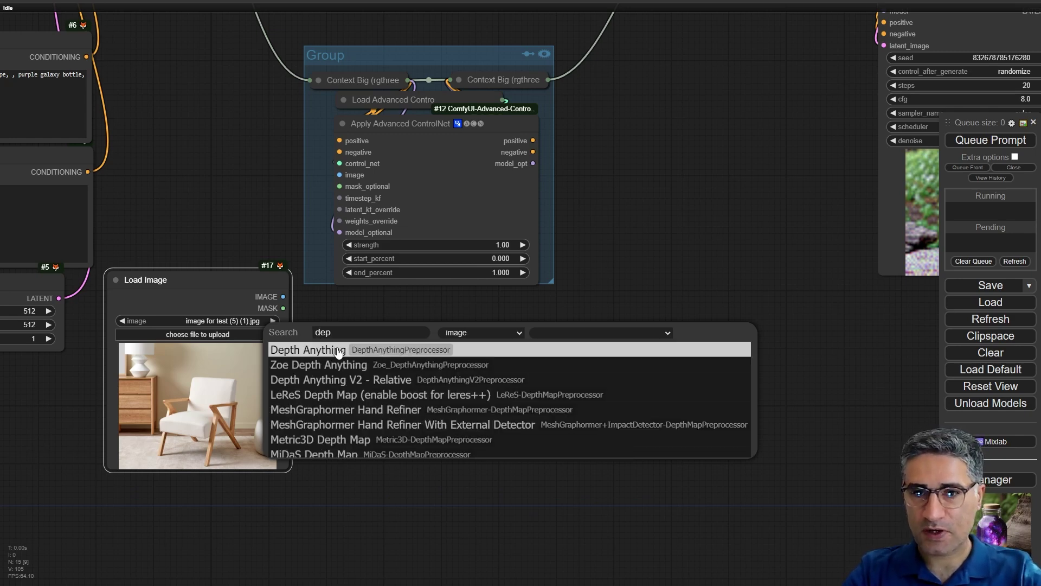
left_click(347, 440)
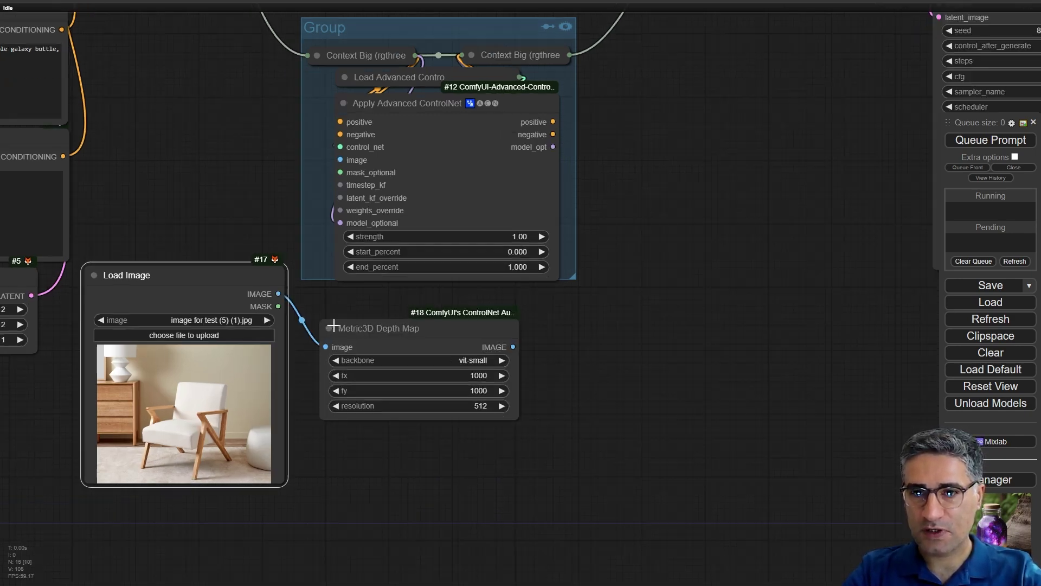
scroll(330, 326, "up", 4)
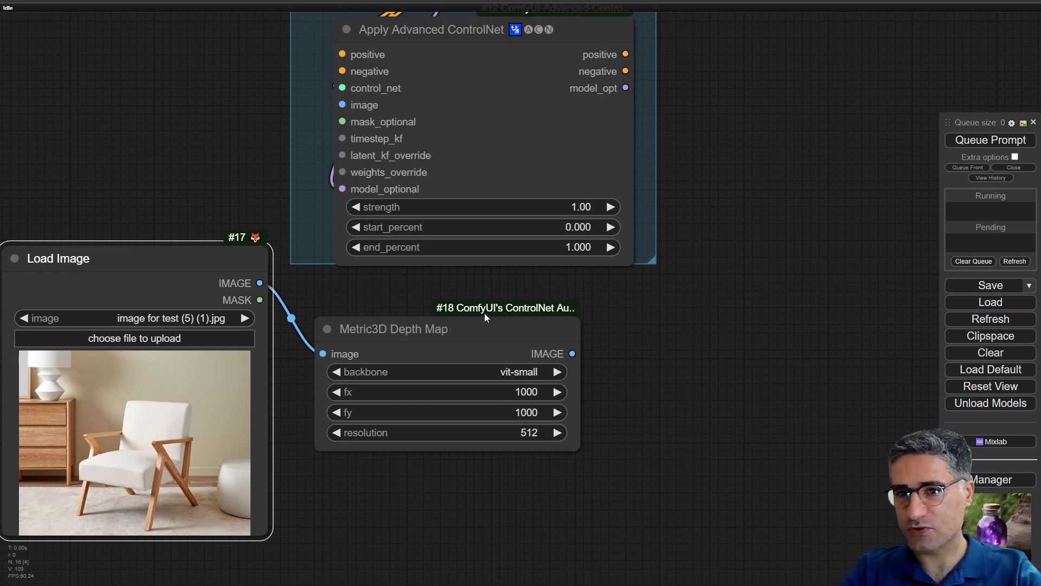
left_click_drag(564, 324, 535, 305)
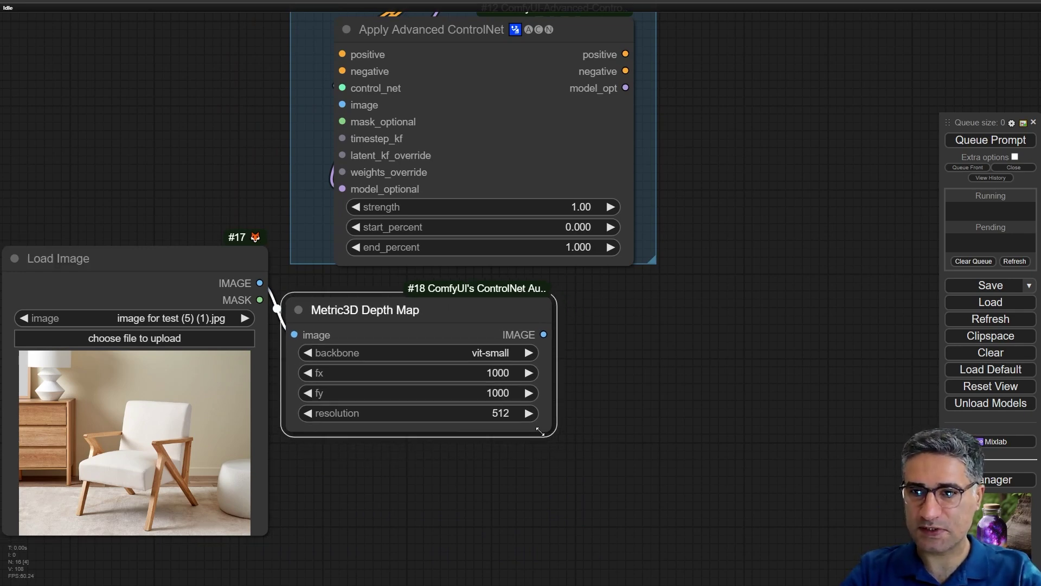
left_click_drag(541, 431, 482, 430)
scroll(477, 428, "down", 3)
Attach a Preview Image node to the Metric3D Depth Map output and queue only that preview node
left_click_drag(472, 354, 500, 344)
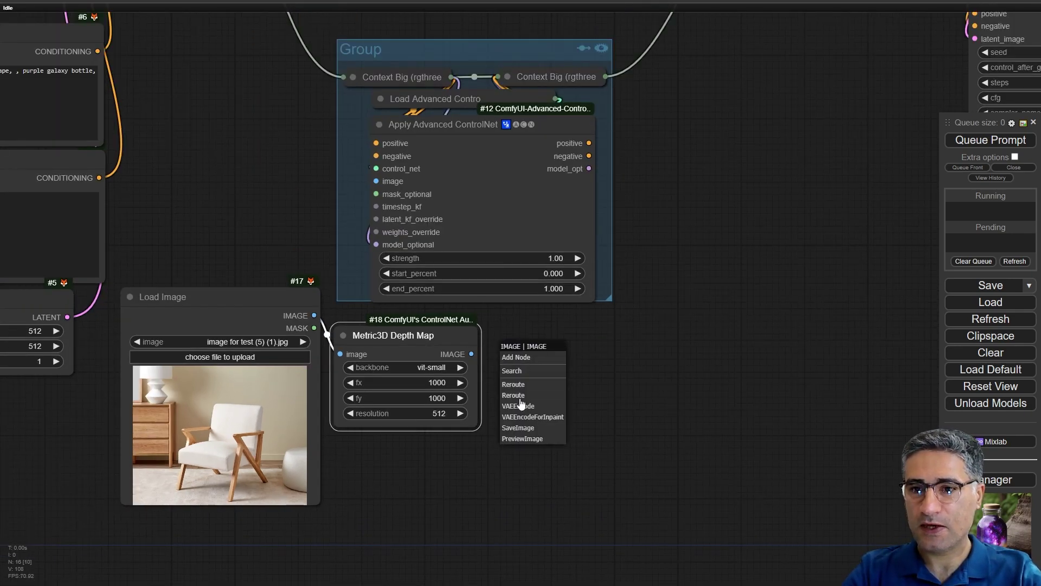
left_click(523, 440)
right_click(537, 369)
left_click(594, 372)
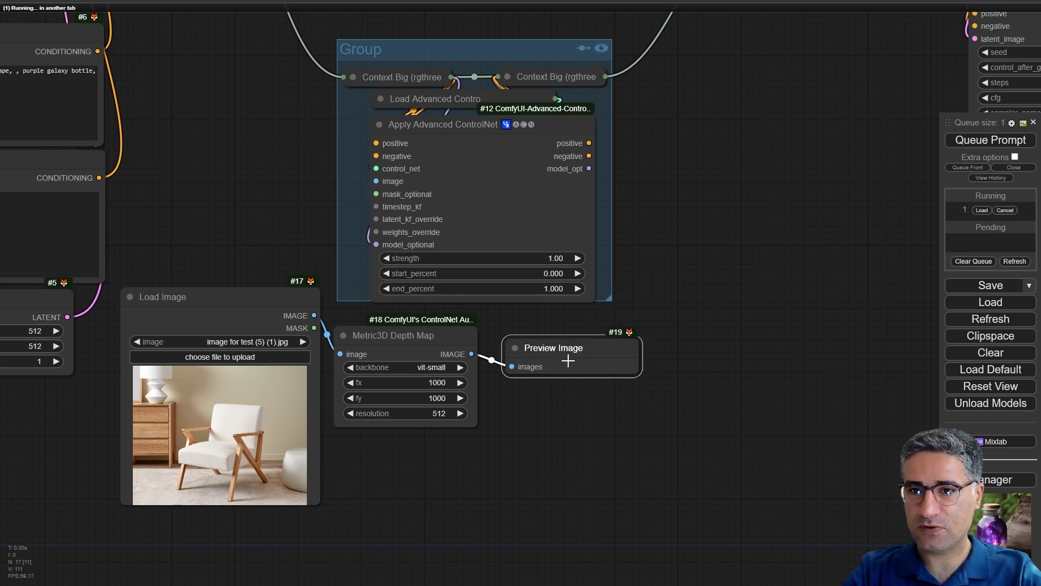
Check the depth map preview and connect the Metric3D Depth Map output to Apply Advanced ControlNet's image input
scroll(577, 367, "up", 1)
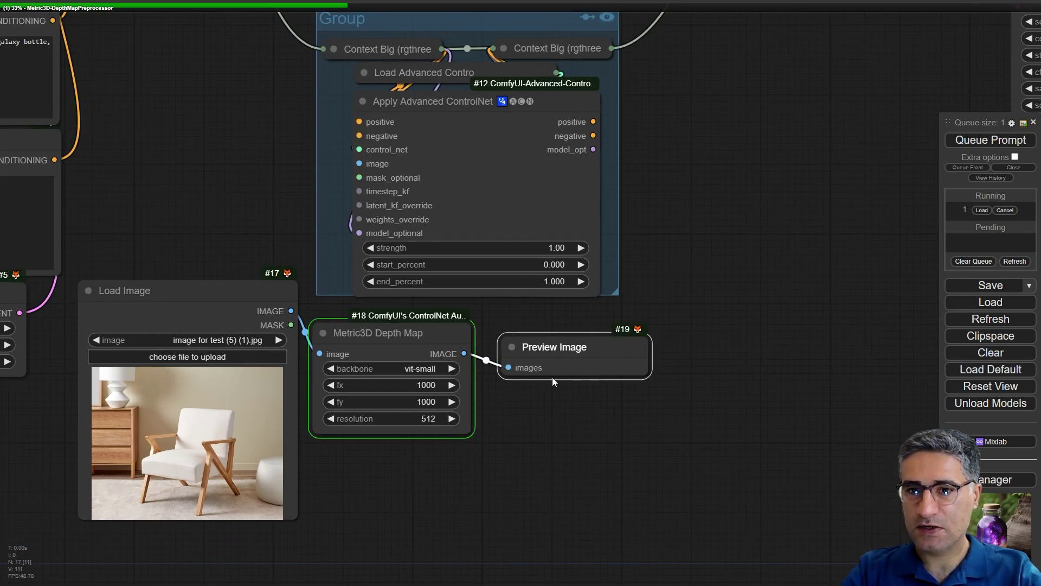
scroll(554, 381, "up", 1)
scroll(591, 508, "up", 5)
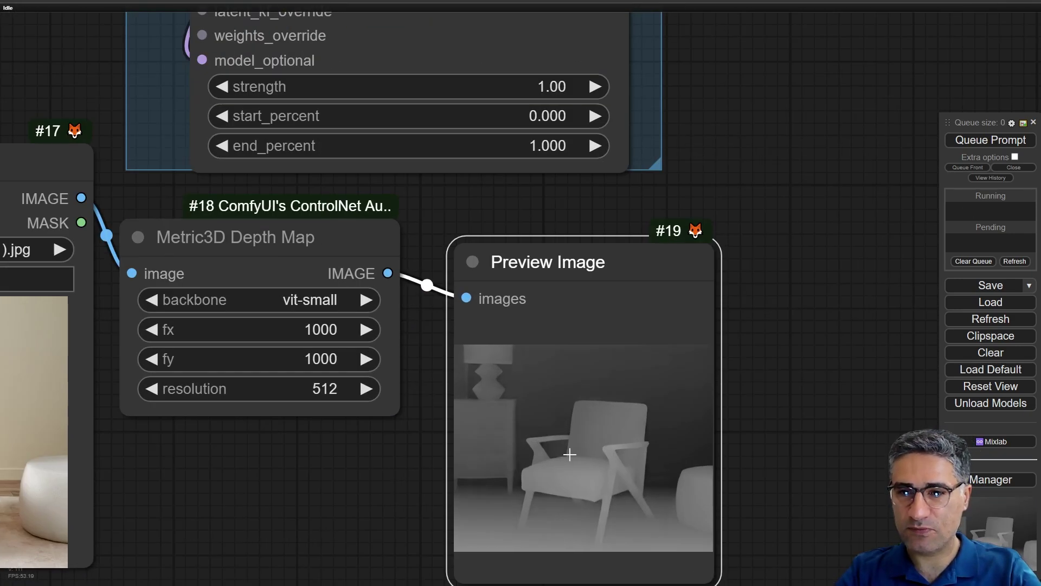
scroll(571, 451, "down", 5)
left_click_drag(388, 312, 391, 356)
left_click_drag(490, 407, 356, 185)
scroll(361, 192, "down", 5)
left_click_drag(669, 264, 611, 330)
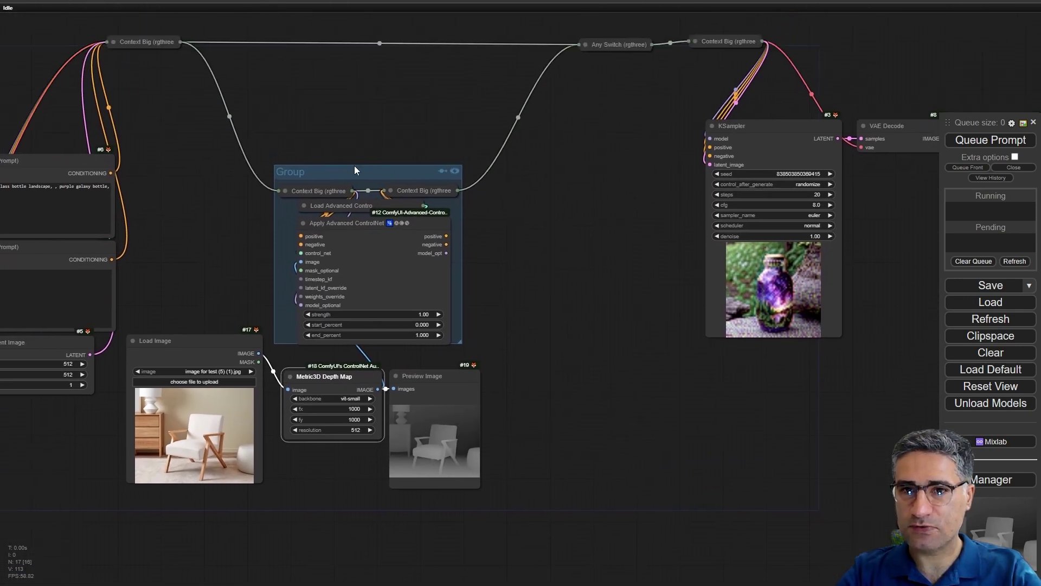
Queue the whole workflow with the ControlNet group active and examine the generated image in the Save Image node
left_click_drag(352, 164, 362, 166)
left_click_drag(534, 295, 435, 285)
scroll(435, 286, "down", 4)
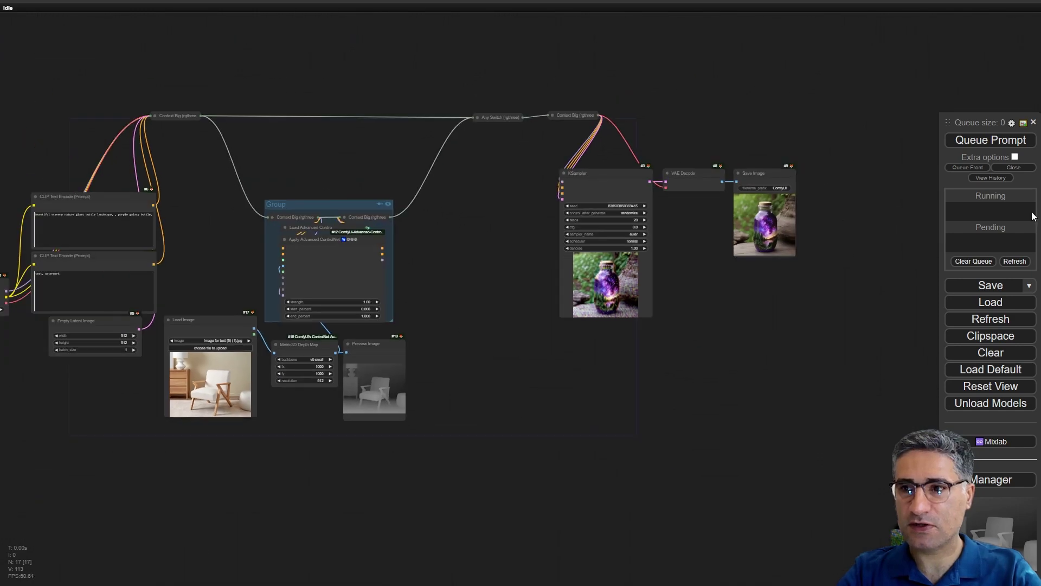
left_click(996, 141)
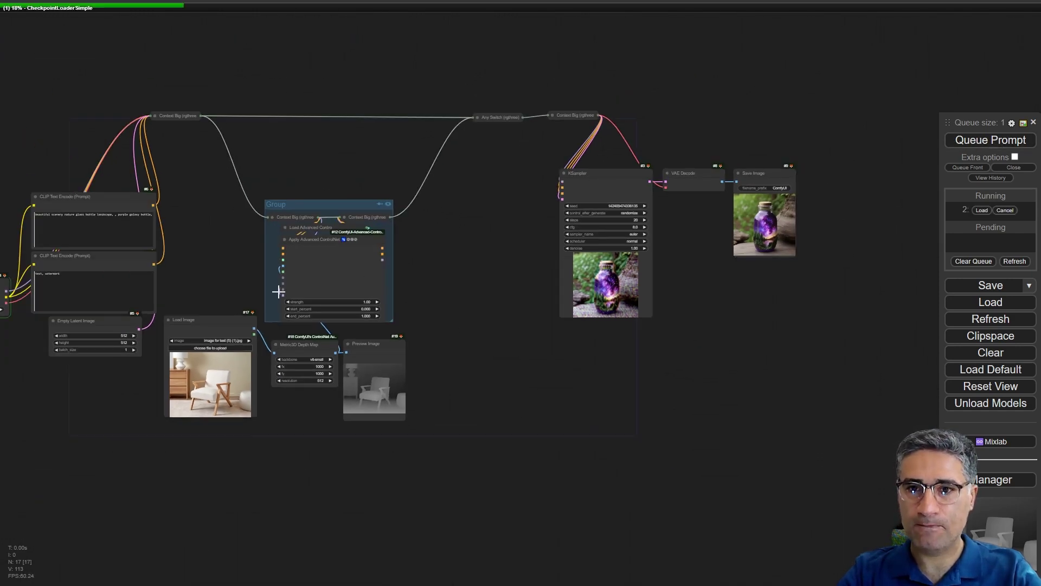
left_click_drag(213, 336, 245, 367)
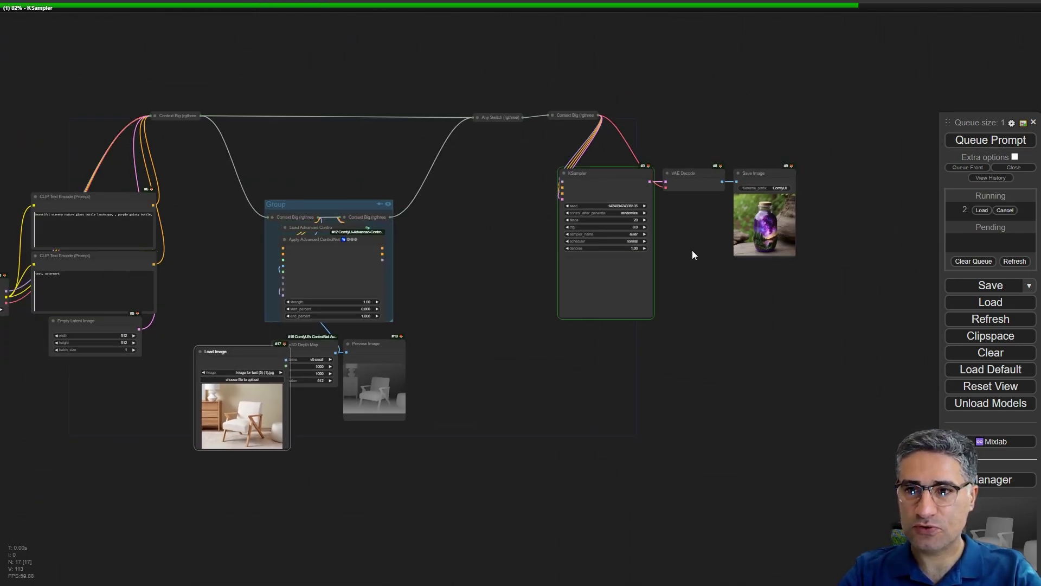
scroll(692, 255, "up", 5)
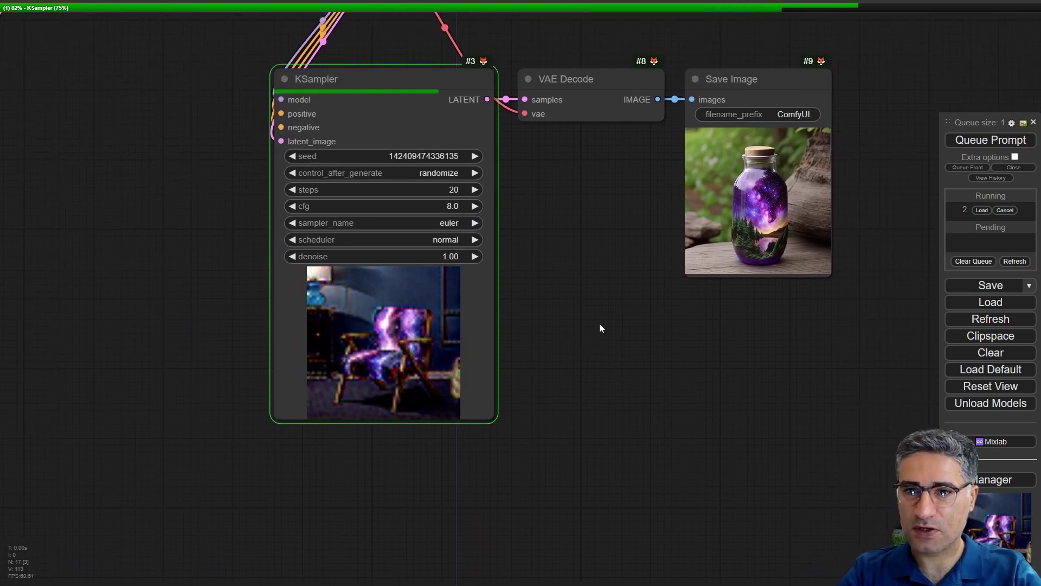
scroll(814, 205, "up", 7)
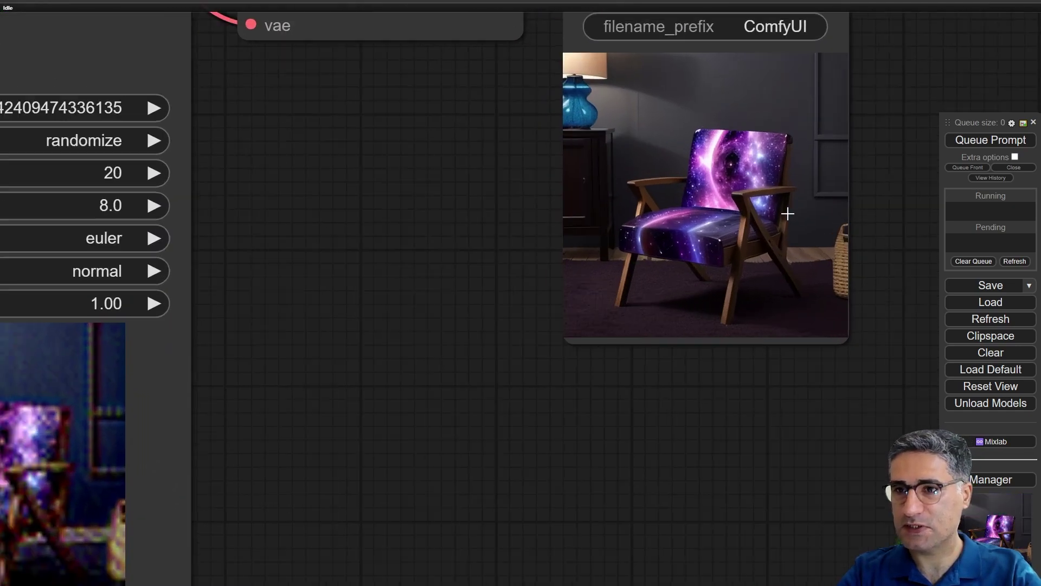
scroll(787, 214, "up", 4)
scroll(787, 213, "down", 10)
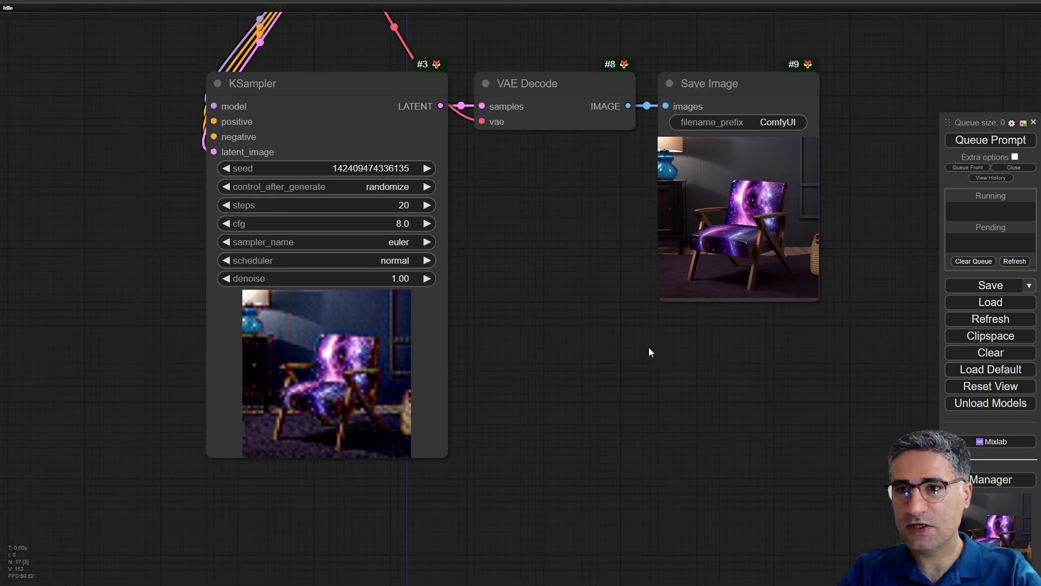
Mute the ControlNet group and queue the workflow again without it
left_click_drag(405, 240, 376, 295)
scroll(375, 295, "down", 2)
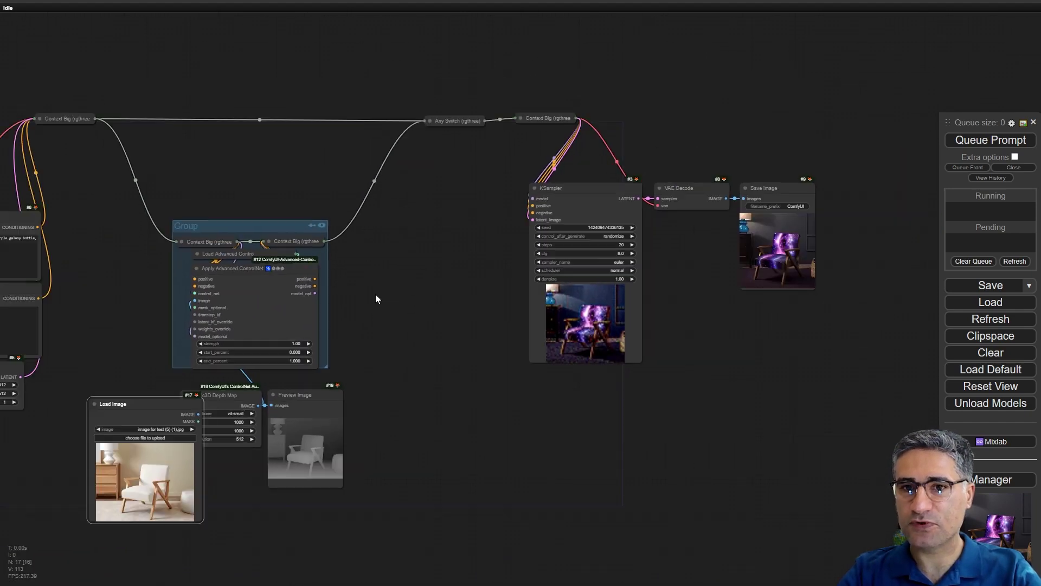
left_click(321, 225)
left_click(982, 140)
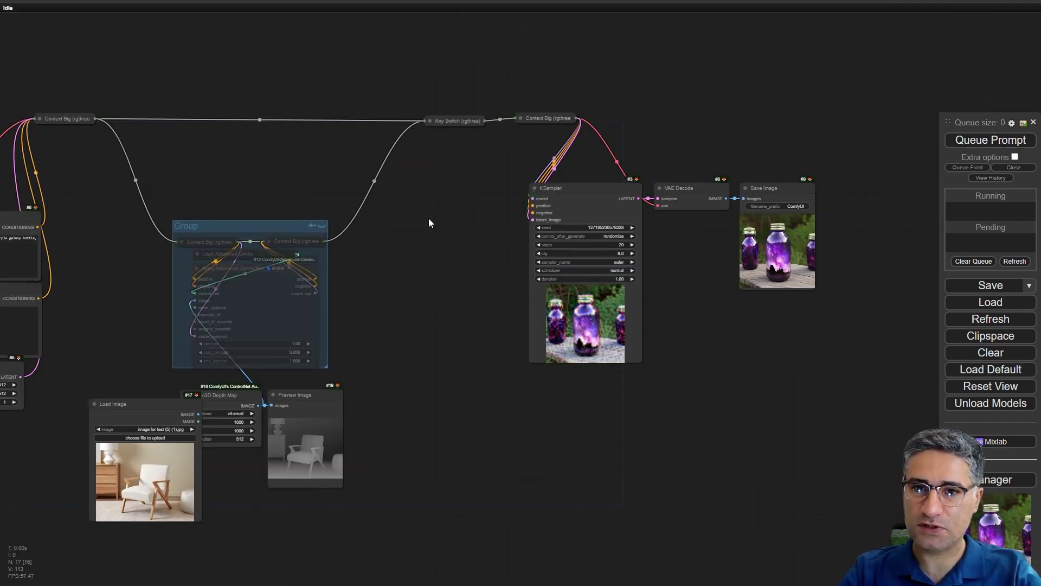
left_click_drag(46, 293, 139, 293)
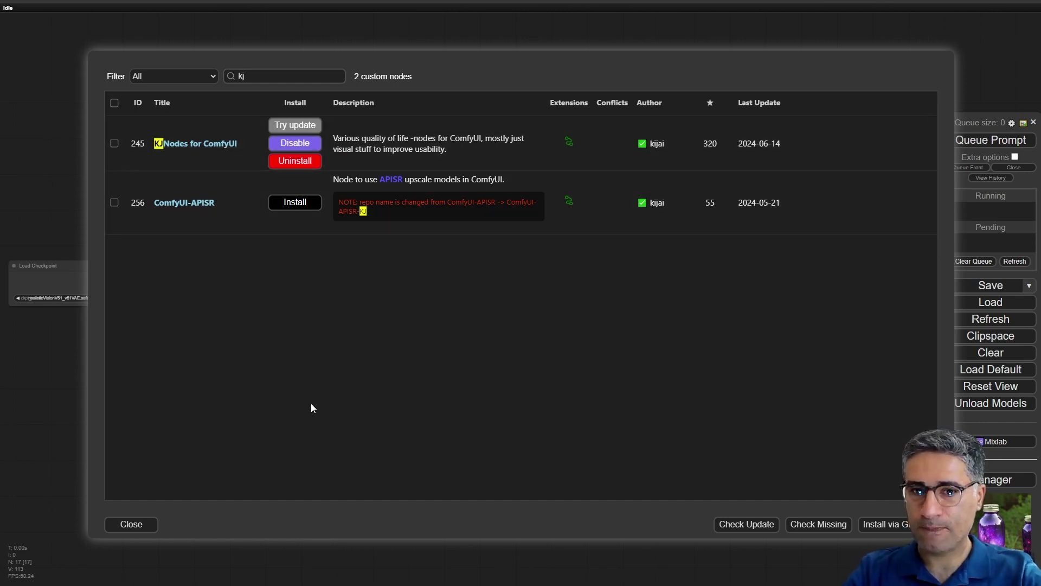
Close the custom nodes manager and add a Set node in the empty area below Load Checkpoint
left_click(121, 530)
left_click(472, 434)
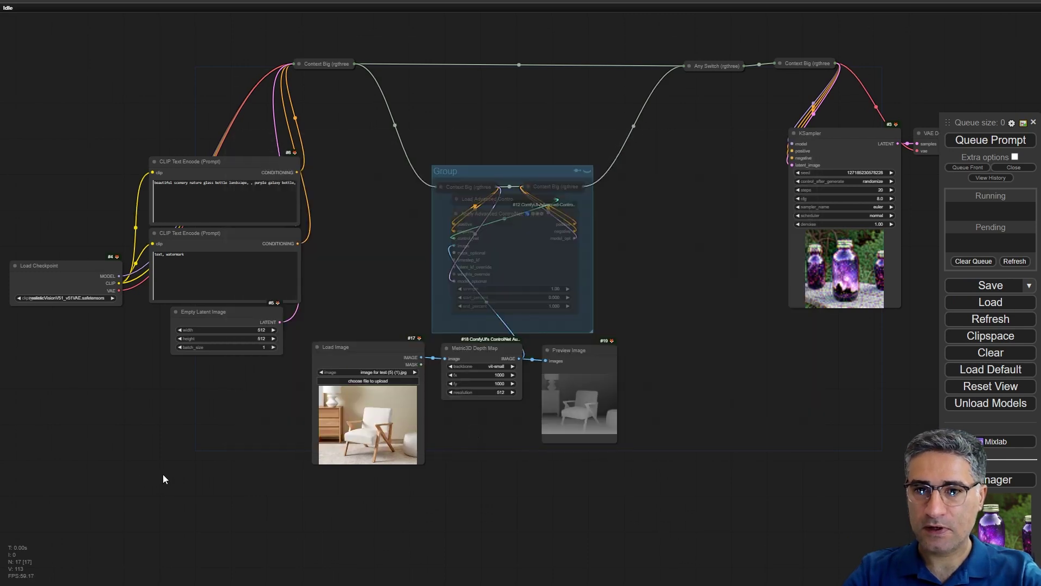
left_click_drag(57, 400, 183, 329)
right_click(184, 334)
double_click(116, 333)
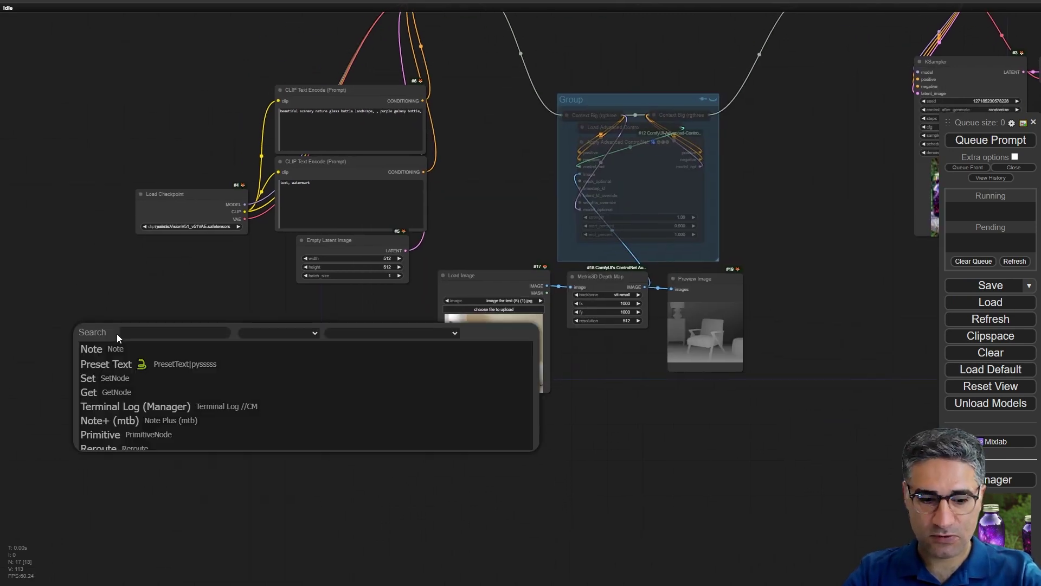
type("set")
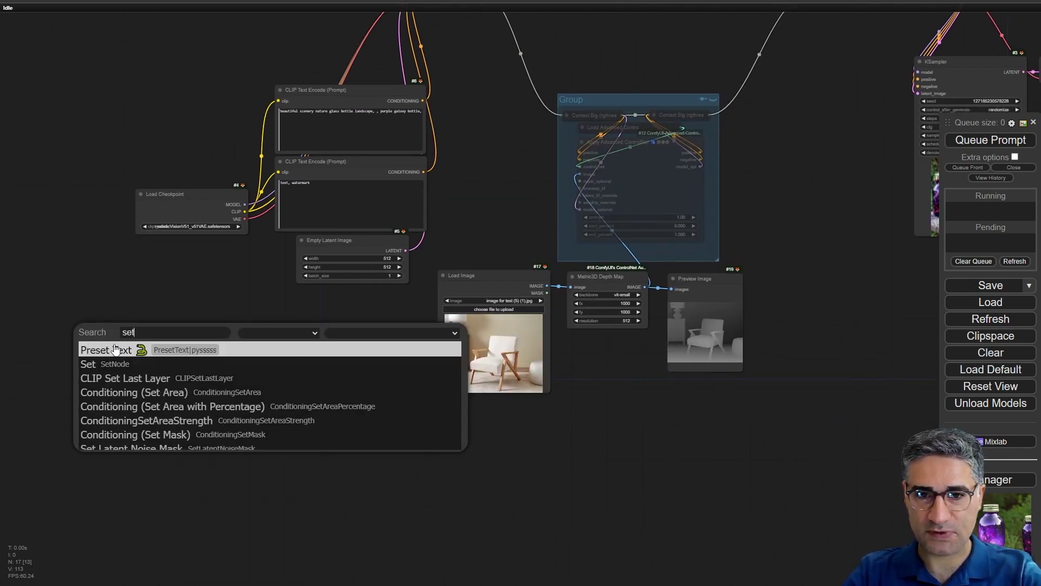
key("Down")
key("Return")
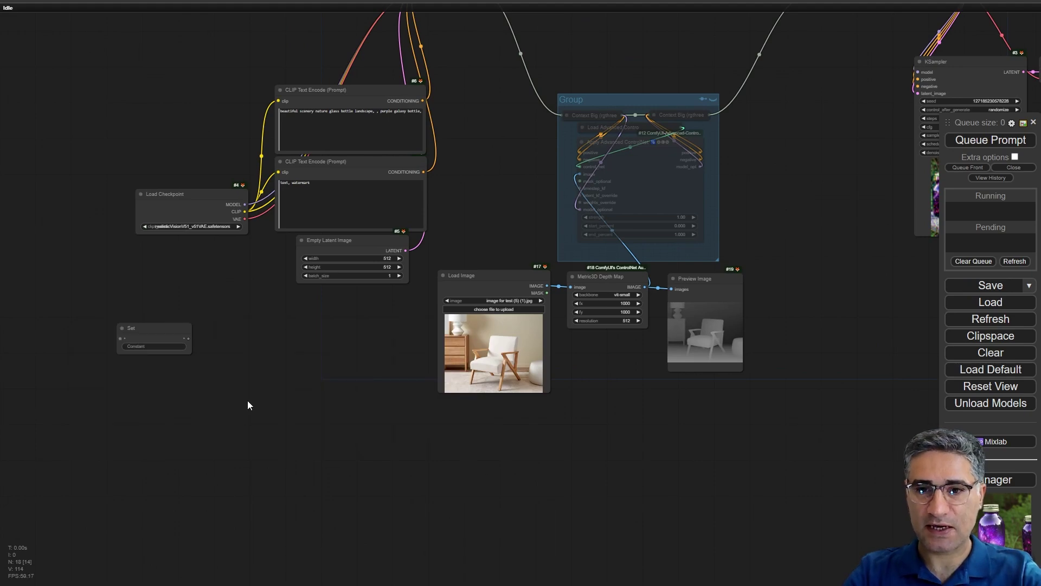
Search for "get" and add a Get node near the Set node
double_click(248, 400)
type("get")
key("Down")
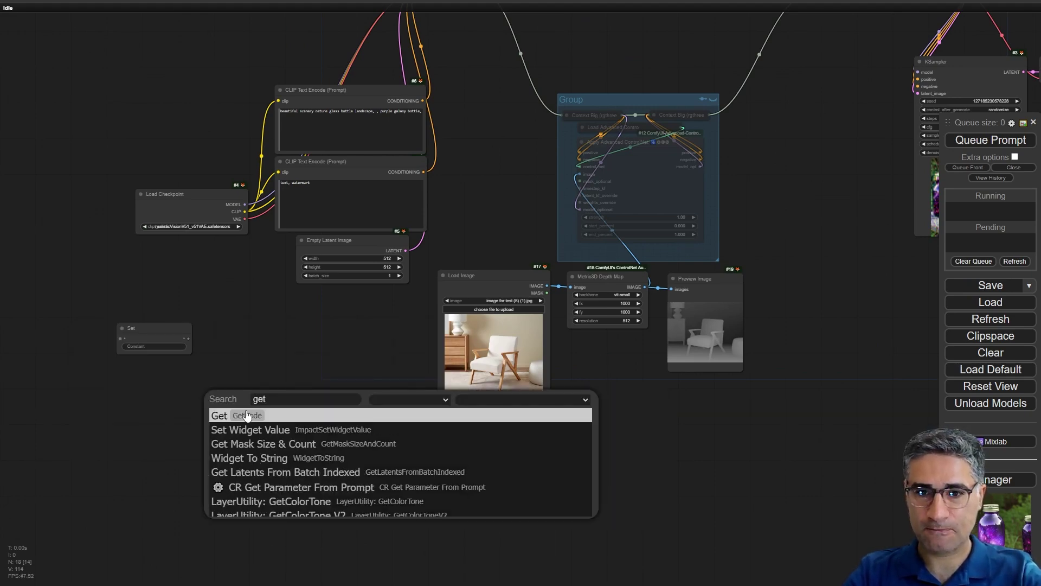
key("Return")
Disconnect the depth map link from the image input of Apply Advanced ControlNet
scroll(522, 358, "up", 3)
left_click_drag(701, 373, 595, 466)
scroll(591, 465, "down", 2)
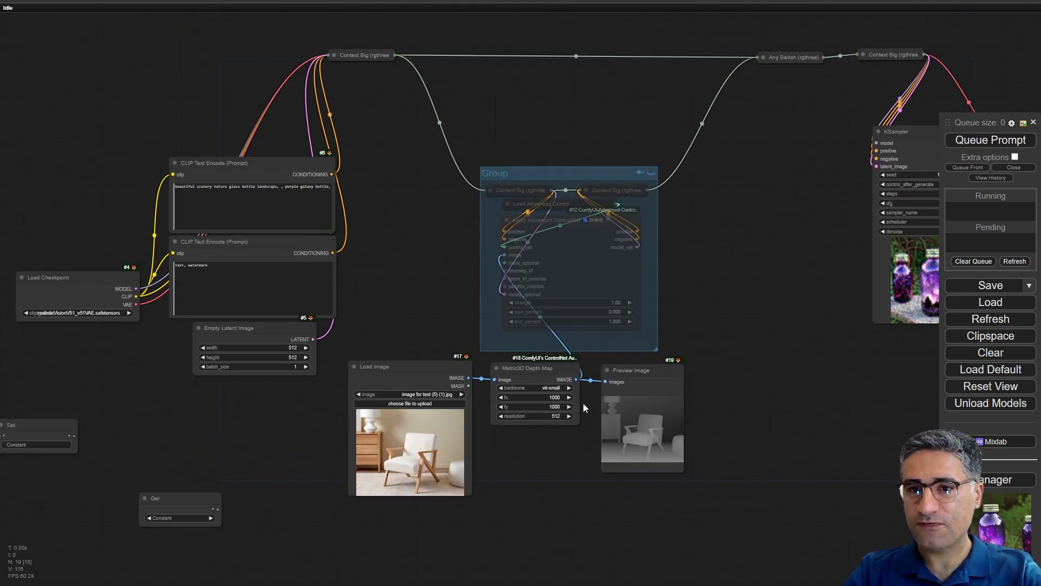
scroll(529, 404, "up", 5)
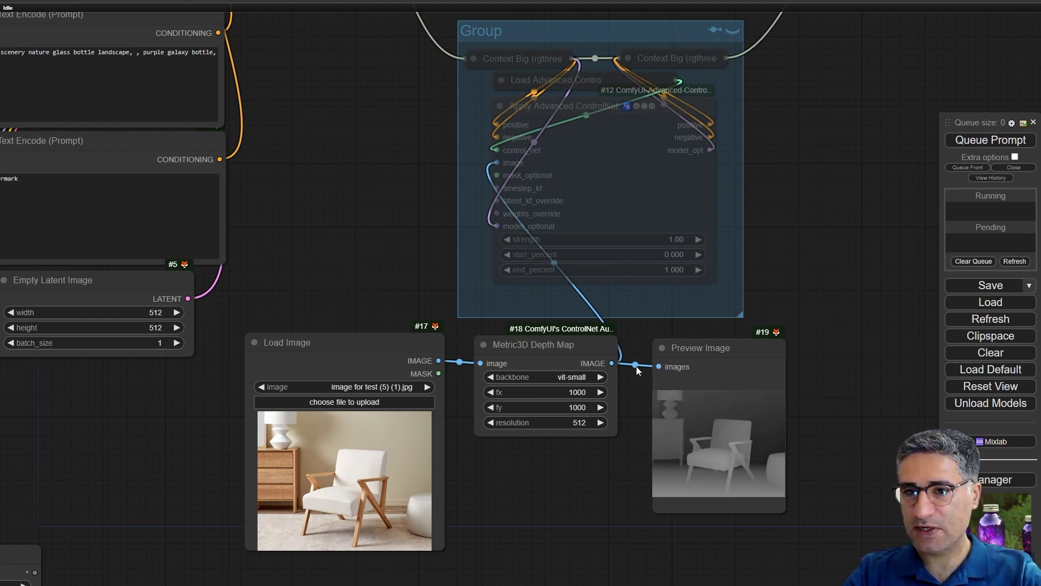
scroll(551, 357, "down", 4)
scroll(510, 155, "up", 5)
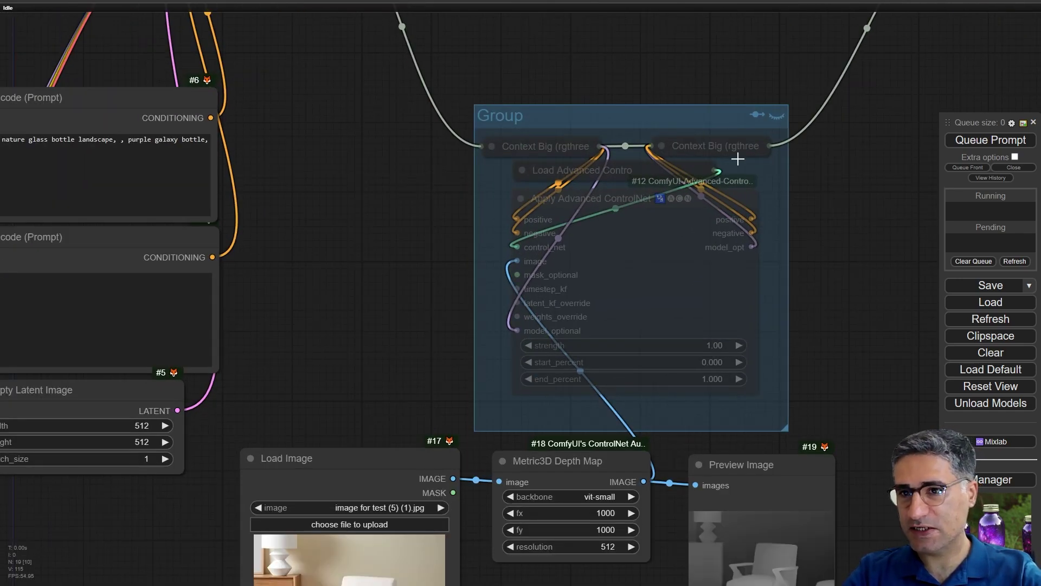
scroll(462, 197, "down", 4)
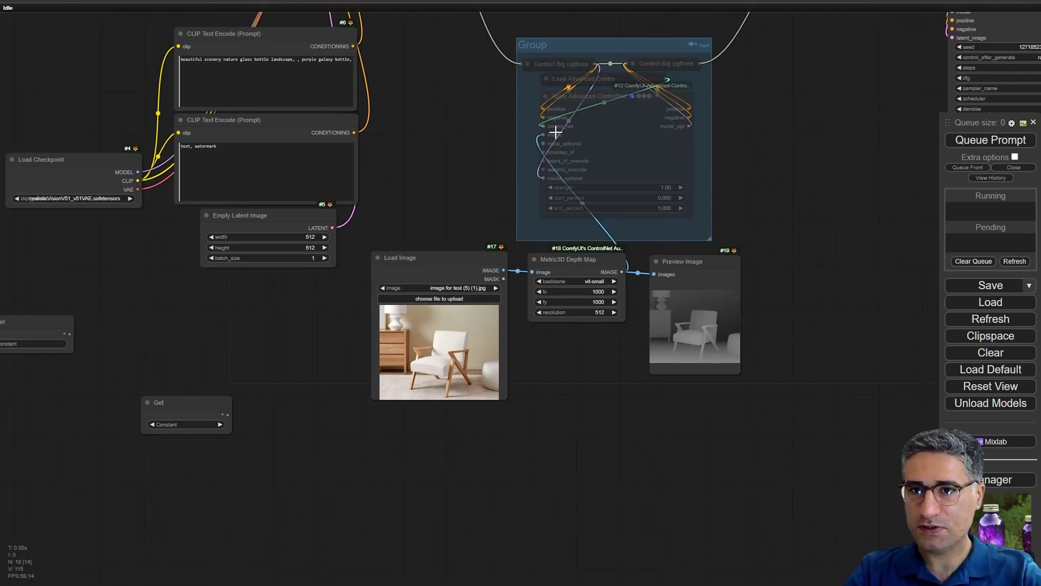
left_click_drag(543, 134, 480, 134)
left_click_drag(473, 148, 472, 149)
scroll(506, 259, "down", 4)
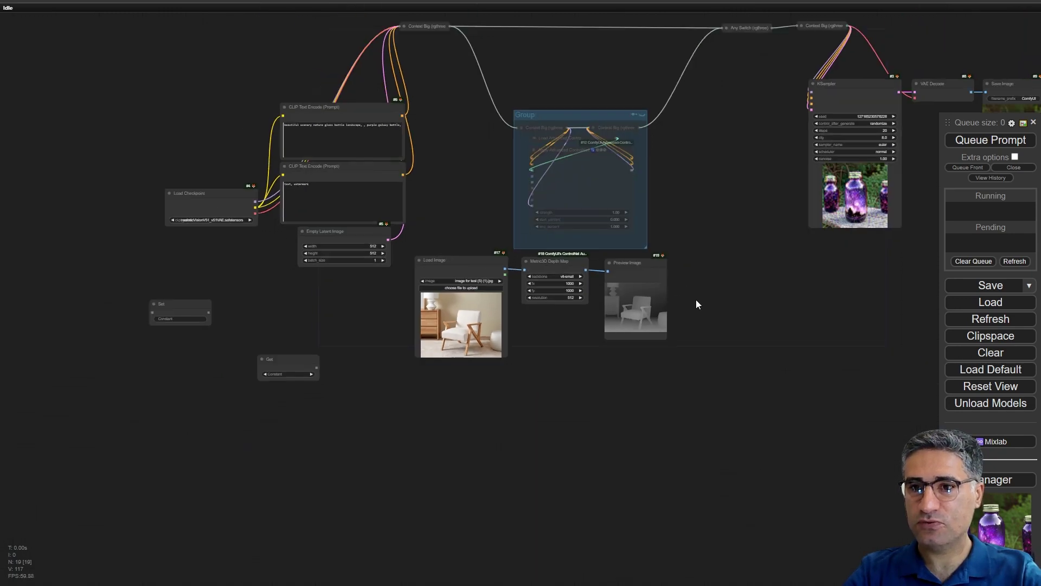
Select the Load Image, Metric3D Depth Map and Preview Image nodes together and move them up and left of the prompt nodes
left_click_drag(727, 346, 467, 291, "ctrl")
left_click_drag(535, 257, 61, 3)
left_click_drag(227, 61, 354, 197)
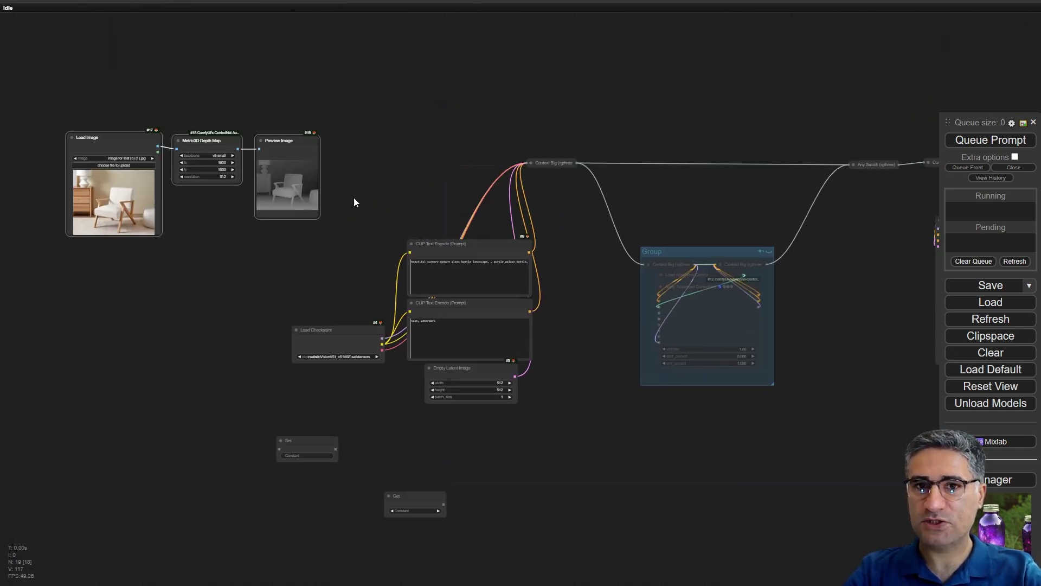
left_click_drag(358, 85, 1, 260, "ctrl")
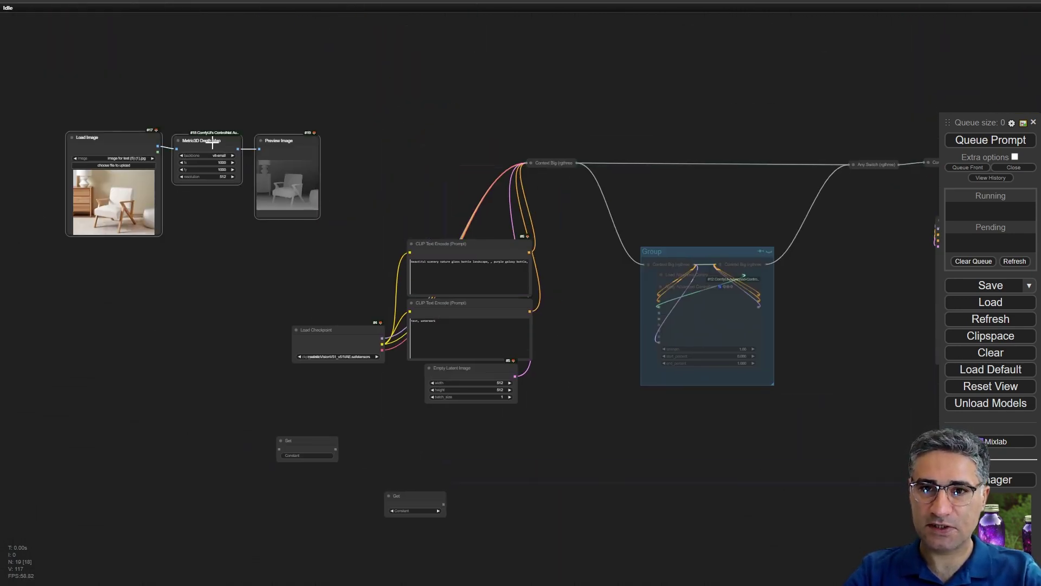
left_click_drag(212, 143, 195, 95)
Place the Set node beside the depth nodes, move Preview Image below, and connect Metric3D Depth Map's IMAGE output to Set
left_click_drag(292, 428, 345, 82)
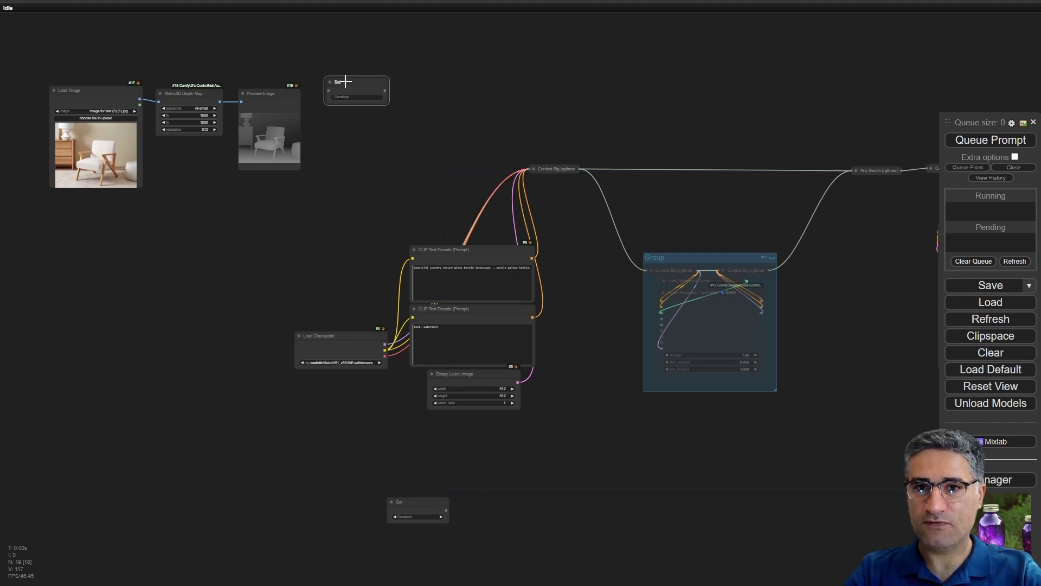
scroll(205, 74, "up", 8)
left_click_drag(349, 122, 281, 215)
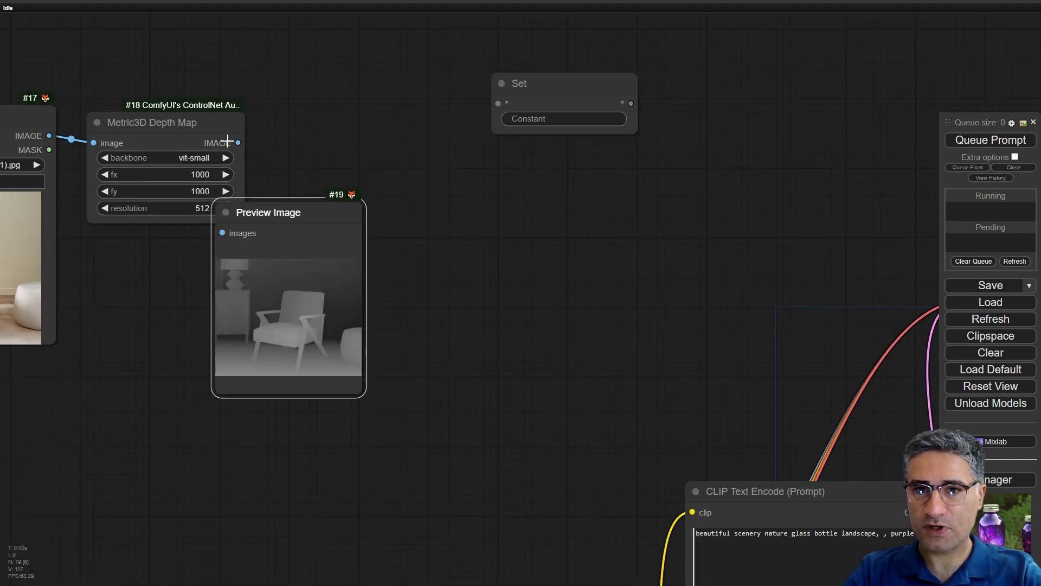
left_click_drag(238, 142, 348, 109)
scroll(402, 142, "up", 3)
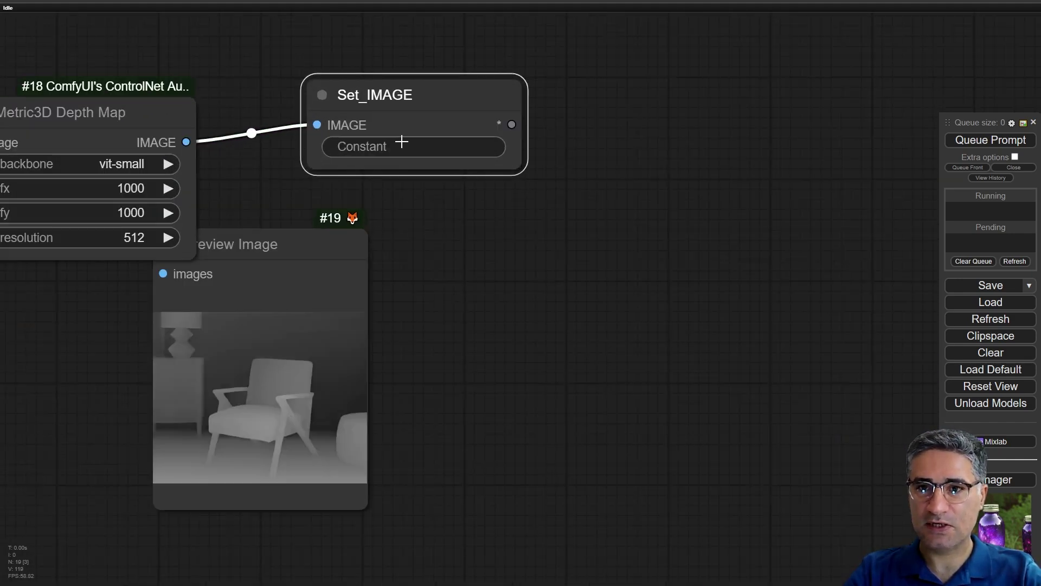
Name the Set node's constant "depth"
left_click(401, 141)
left_click(637, 141)
left_click(455, 147)
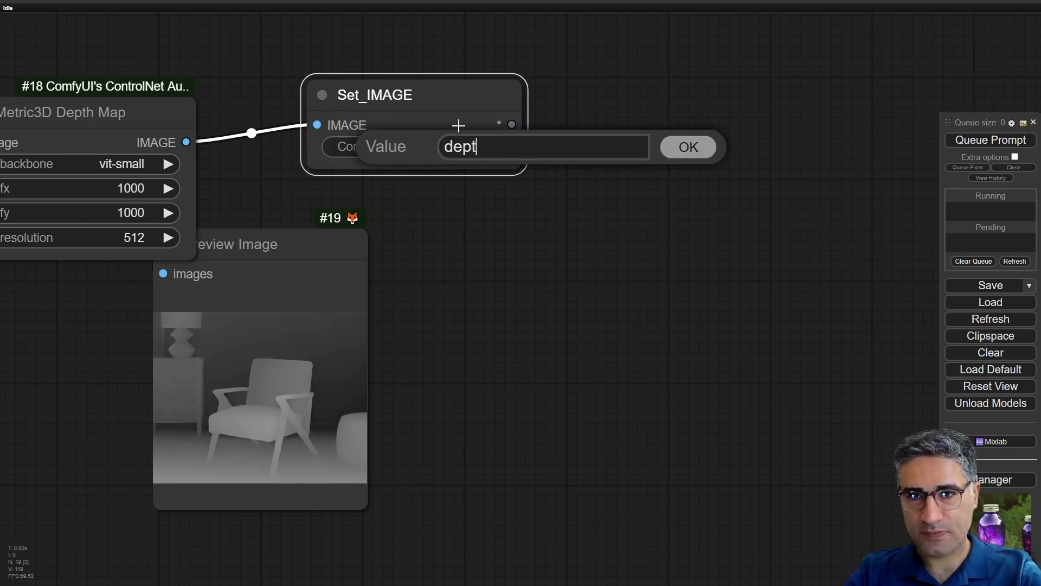
type("depthj")
key("BackSpace")
scroll(500, 307, "down", 5)
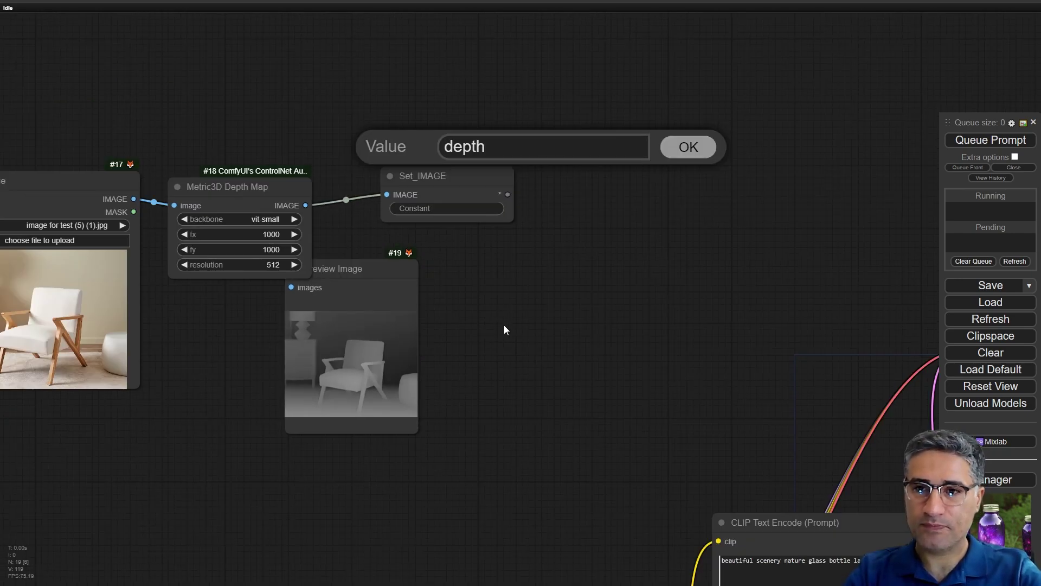
left_click(684, 142)
Choose "depth" as the Get node's constant
scroll(494, 328, "down", 15)
scroll(495, 477, "up", 8)
scroll(380, 434, "up", 14)
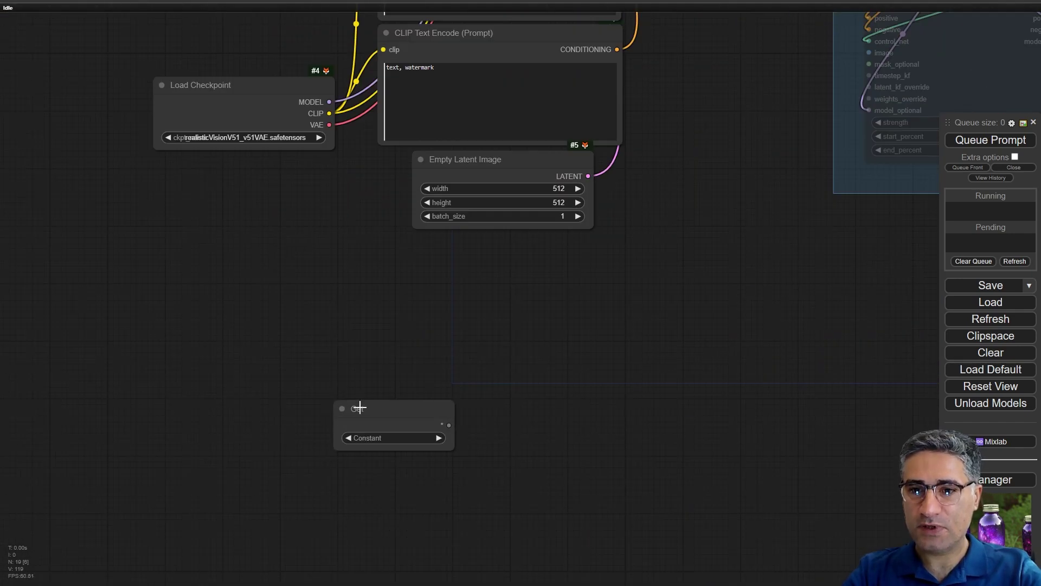
scroll(365, 397, "up", 1)
left_click_drag(360, 421, 424, 278)
left_click(541, 356)
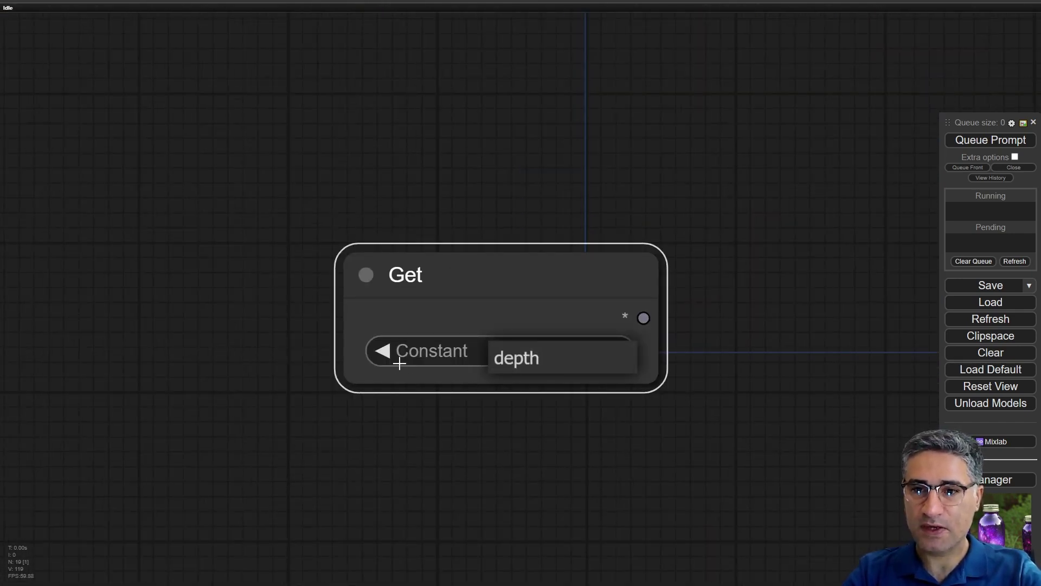
left_click(560, 365)
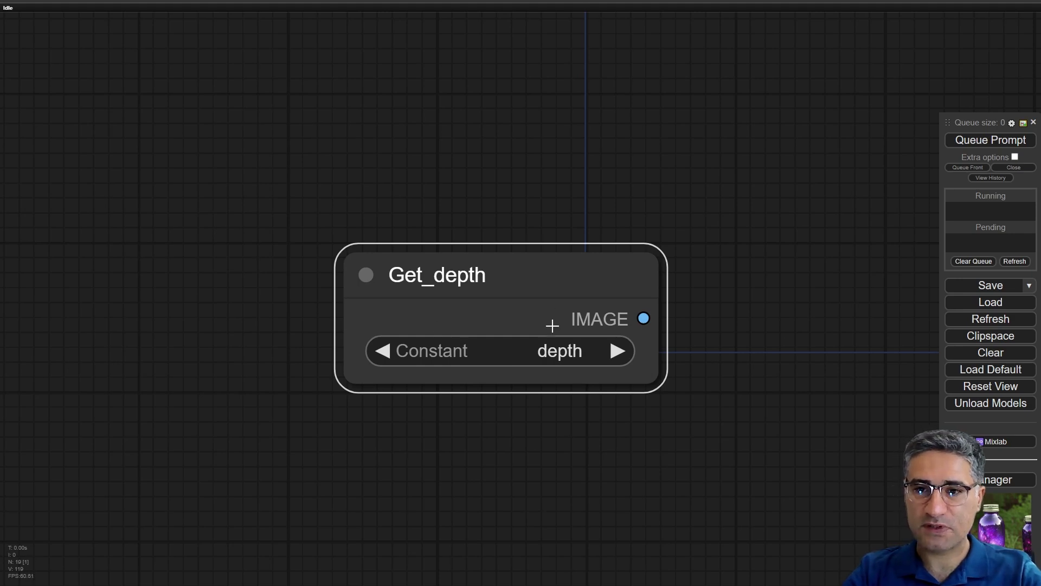
Move the Get_depth node closer to the ControlNet group and attach a new Preview Image node to its IMAGE output
scroll(469, 241, "down", 11)
left_click_drag(386, 285, 355, 510)
scroll(321, 98, "down", 4)
left_click_drag(320, 99, 310, 252)
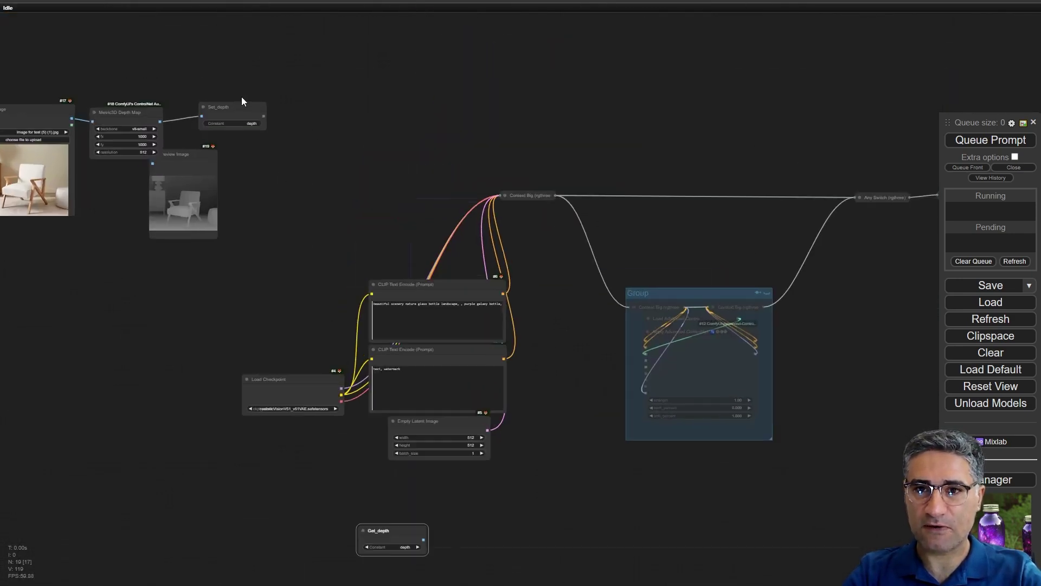
scroll(242, 98, "up", 7)
scroll(350, 370, "down", 2)
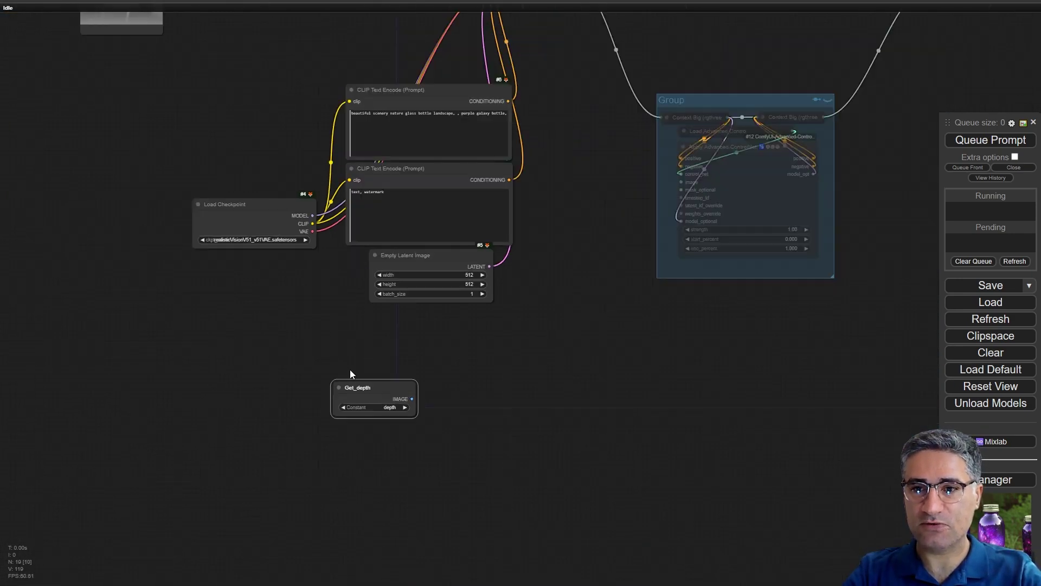
left_click_drag(375, 379, 488, 276)
scroll(640, 252, "up", 6)
left_click_drag(411, 298, 578, 395)
left_click(594, 485)
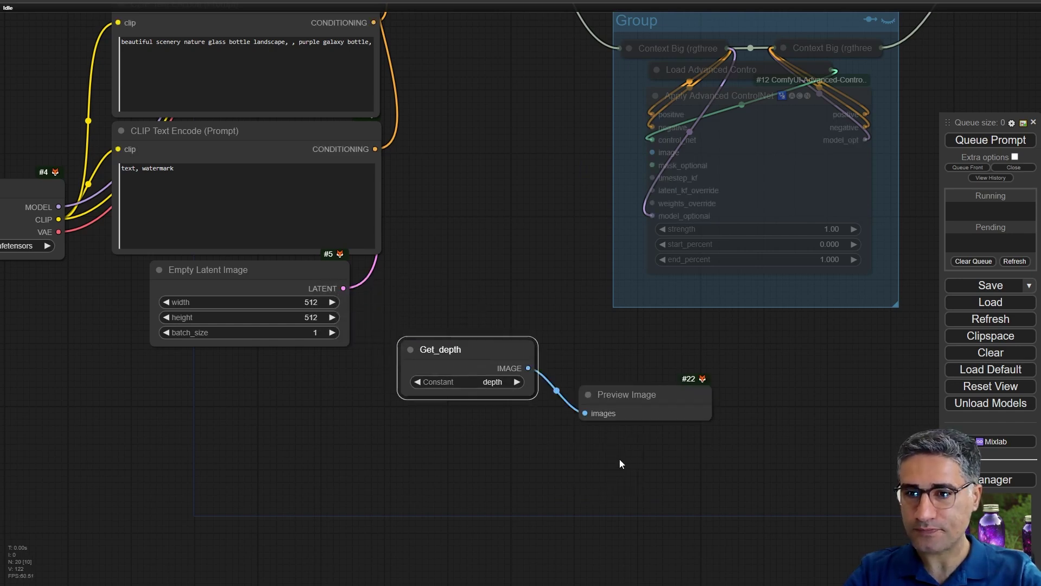
Run only the Preview Image node attached to Get_depth and move it slightly higher beside the Get_depth node
right_click(623, 401)
left_click(687, 371)
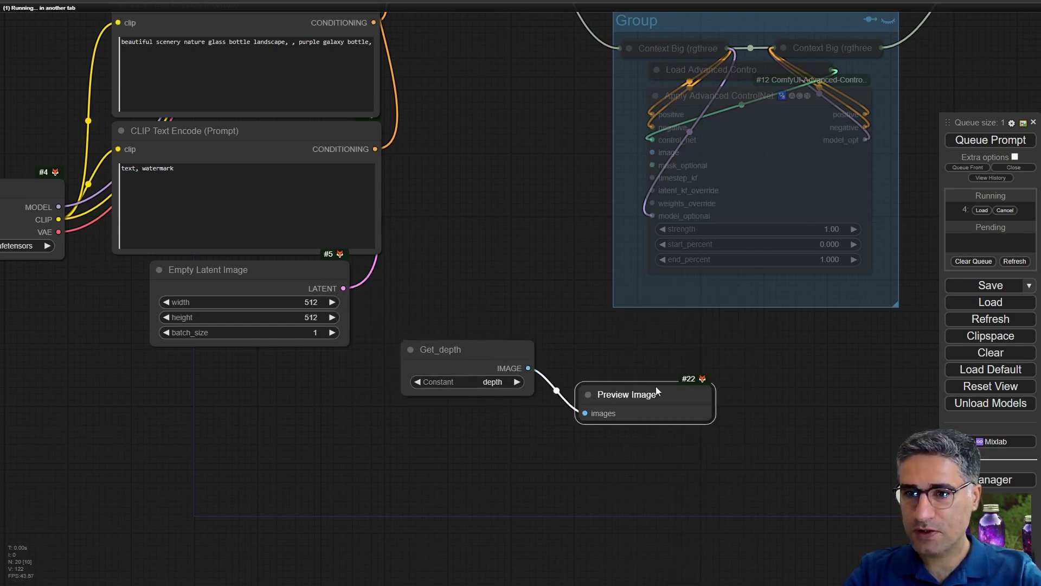
scroll(626, 402, "down", 1)
left_click_drag(638, 404, 642, 383)
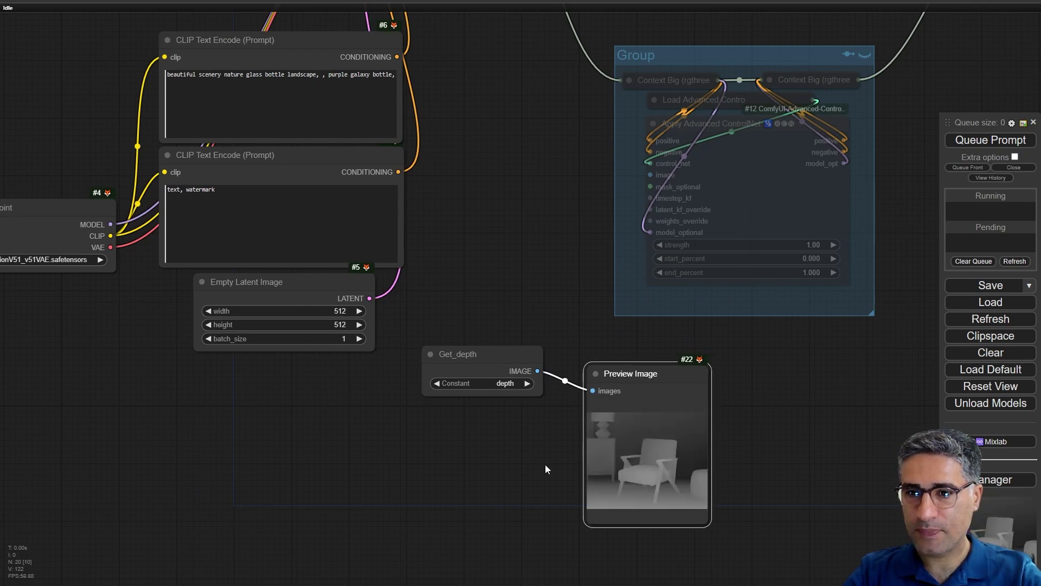
Show the wireless connection between the Set_depth and Get_depth nodes, and hide it again
scroll(529, 454, "down", 8)
left_click_drag(519, 444, 642, 484)
scroll(270, 143, "up", 1)
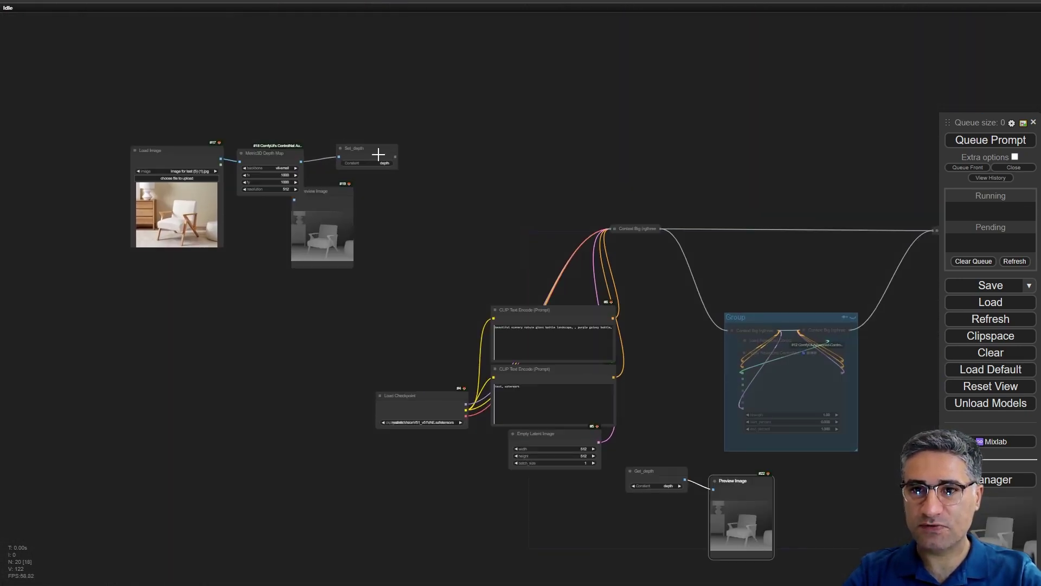
left_click(378, 154)
left_click_drag(407, 235, 228, 154)
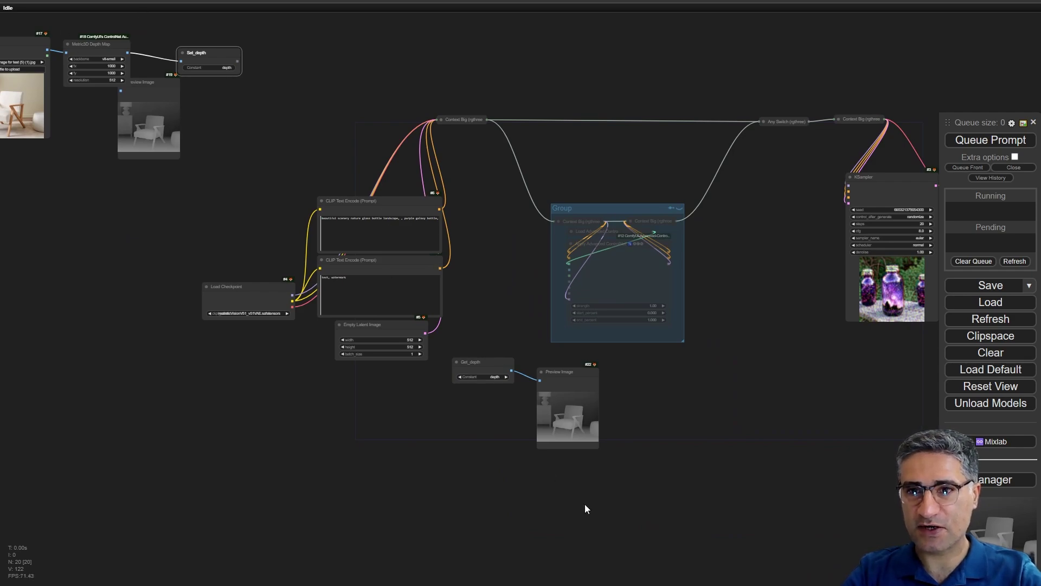
right_click(468, 356)
scroll(458, 374, "up", 5)
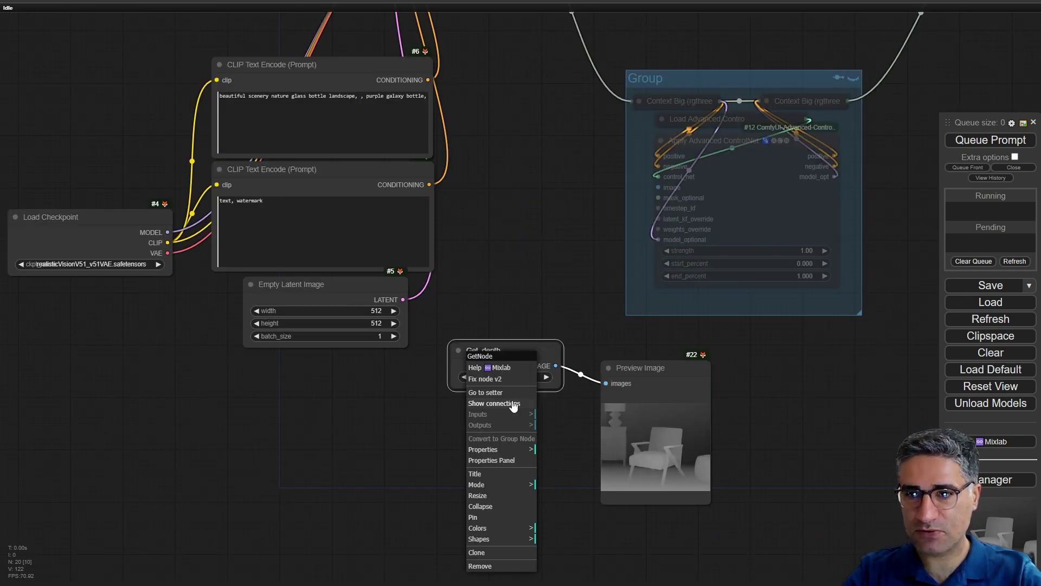
left_click(512, 404)
scroll(515, 450, "down", 5)
mouse_move(530, 434)
left_mouse_down()
mouse_move(373, 167)
mouse_move(509, 428)
mouse_move(472, 496)
mouse_move(503, 470)
mouse_move(516, 301)
mouse_move(335, 282)
mouse_move(334, 273)
left_mouse_up()
right_click(473, 496)
left_click(515, 412)
Connect Get_depth's IMAGE output to Apply Advanced ControlNet's image input and move Get_depth into the ControlNet group
scroll(528, 311, "up", 6)
left_click_drag(411, 239, 511, 289)
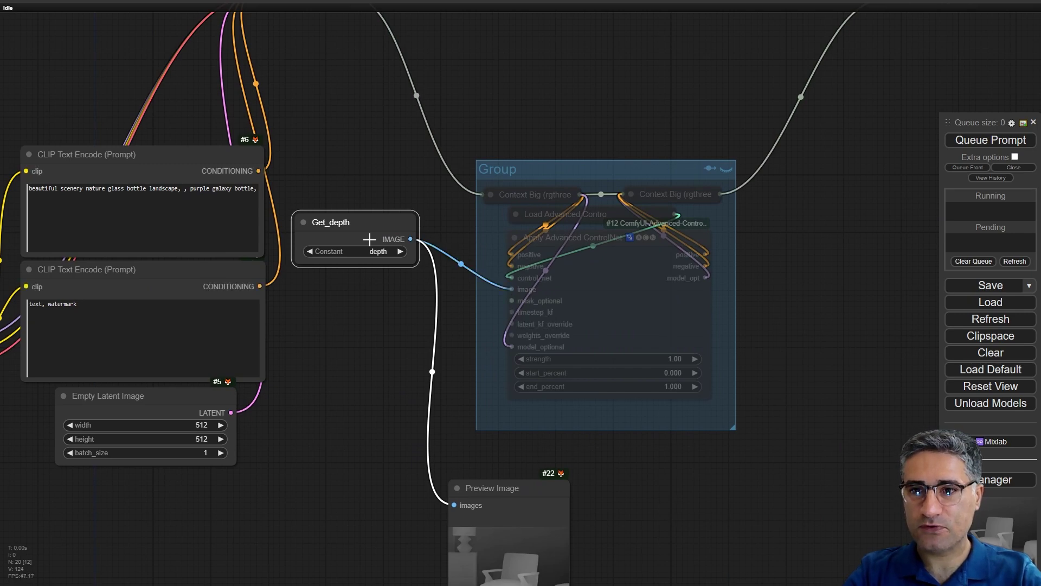
left_click_drag(367, 235, 414, 272)
left_click_drag(505, 504, 594, 523)
left_click_drag(377, 281, 543, 380)
Unmute the ControlNet group, delete the Preview Image node below it, and shift Get_depth to the group's lower edge
left_click_drag(787, 415, 586, 405)
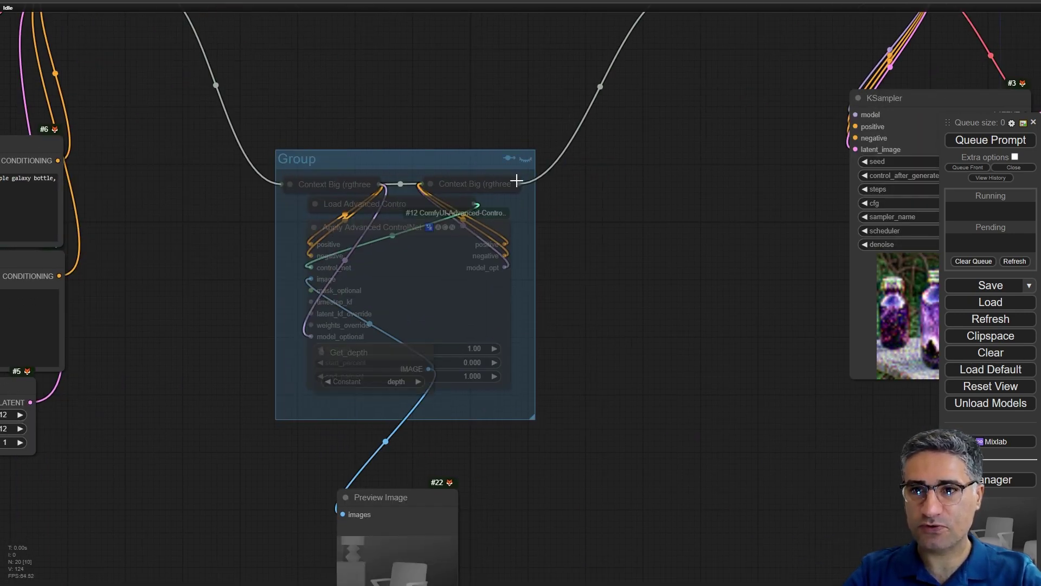
left_click(525, 158)
left_click(379, 497)
key("Delete")
left_click_drag(376, 372, 363, 395)
Run the workflow with the ControlNet group enabled and check the image generated in the KSampler
scroll(472, 434, "down", 4)
left_click_drag(630, 460, 399, 448)
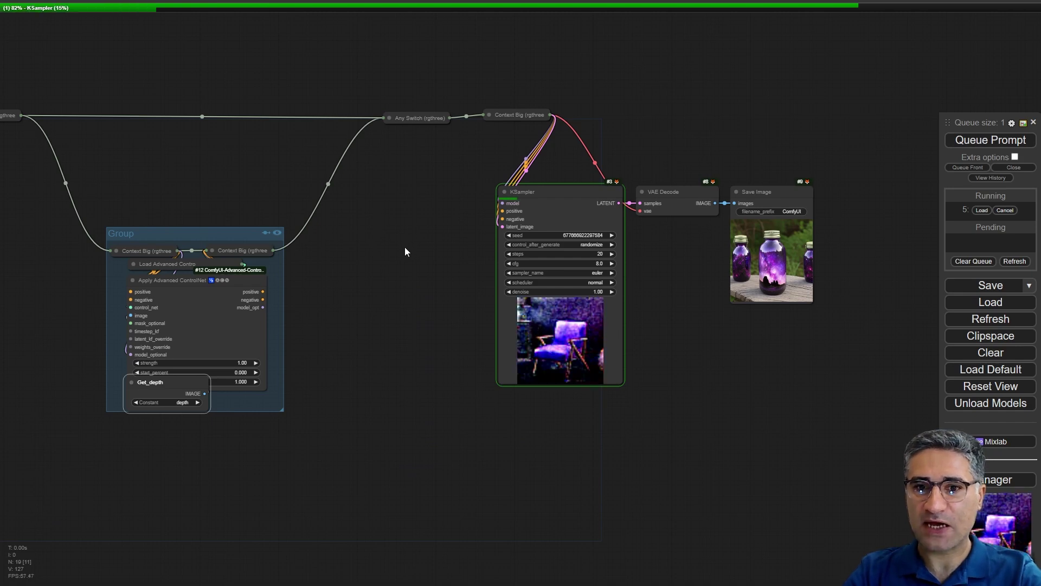
left_click_drag(404, 246, 485, 271)
scroll(480, 287, "down", 5)
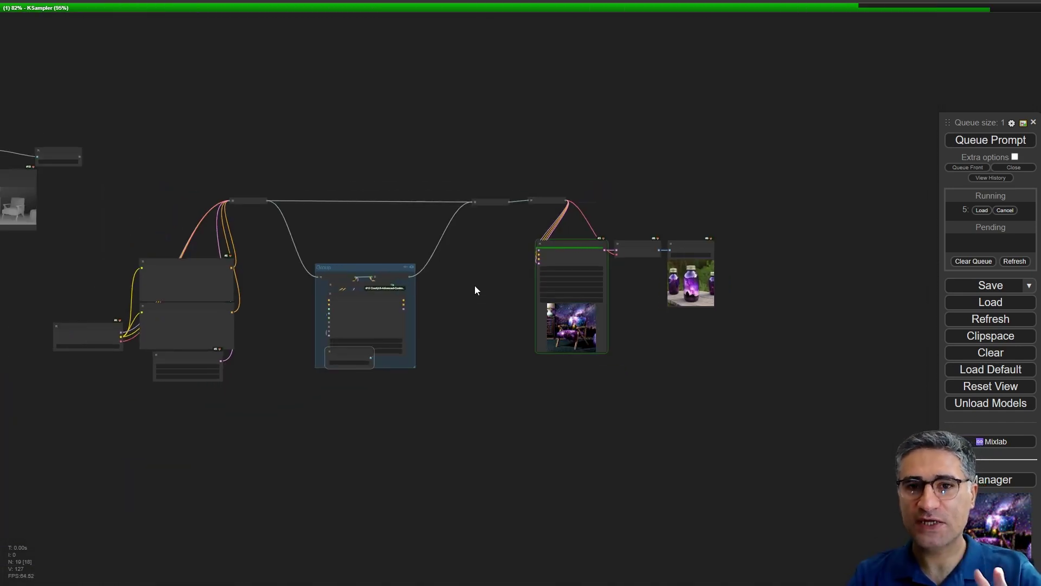
scroll(339, 256, "up", 10)
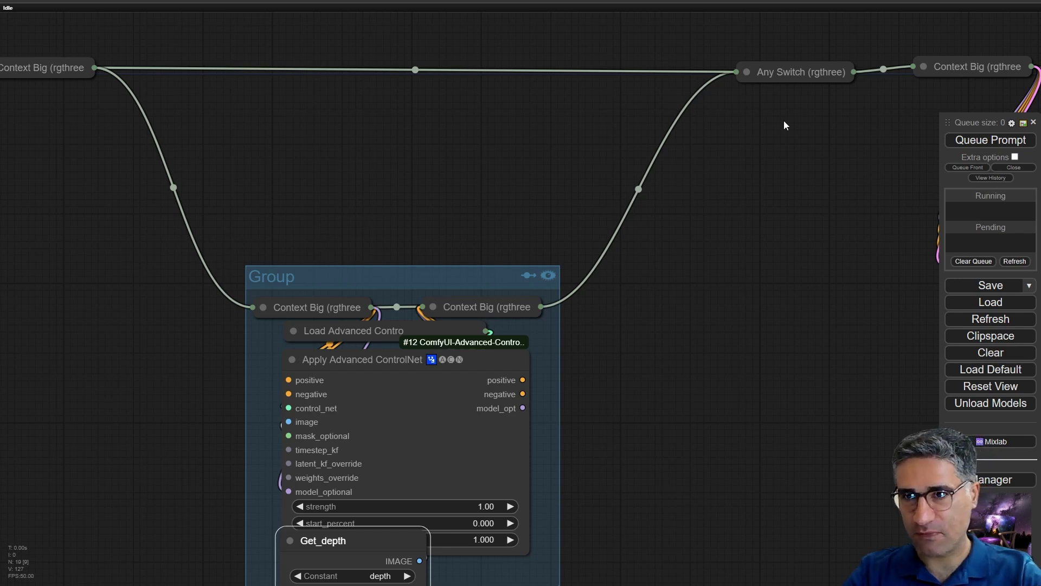
Mute the ControlNet group containing the Get_depth node
scroll(754, 269, "down", 5)
left_click_drag(738, 278, 616, 293)
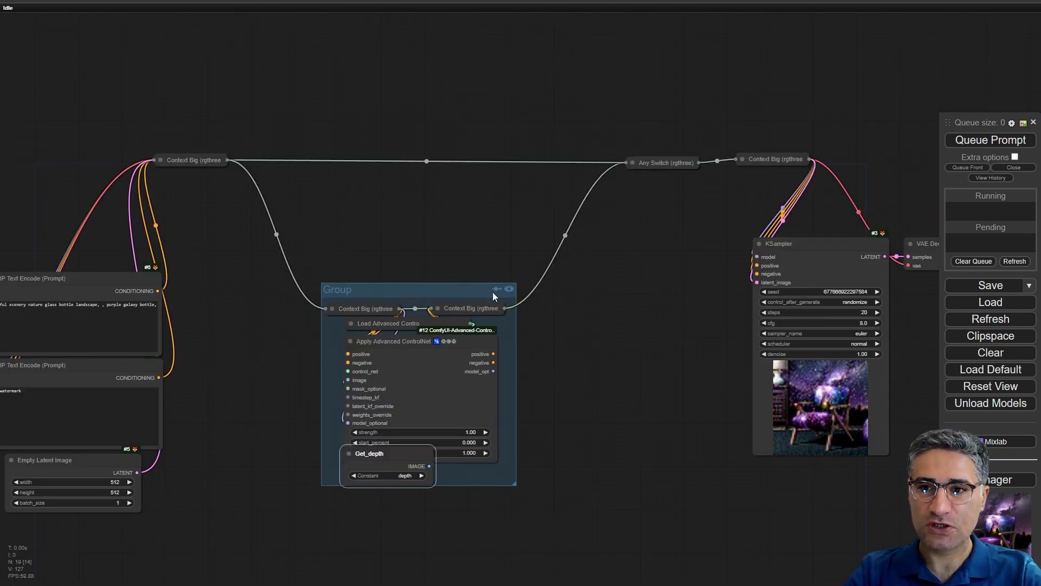
left_click(509, 292)
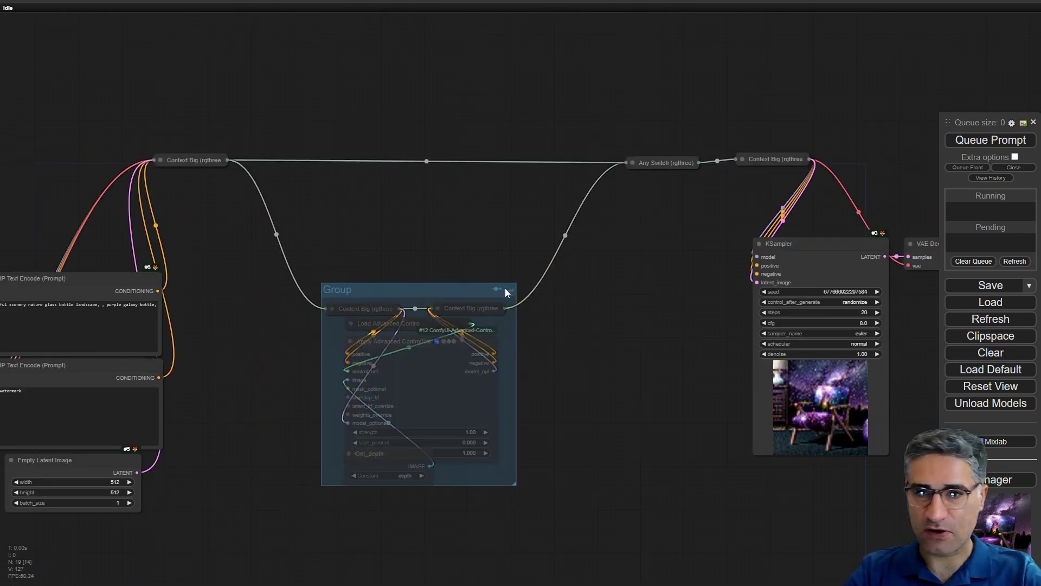
Examine the whole workflow layout, from the depth map and Set_depth nodes to the ControlNet group and KSampler
scroll(505, 293, "down", 6)
scroll(300, 180, "up", 2)
left_click_drag(300, 180, 564, 204)
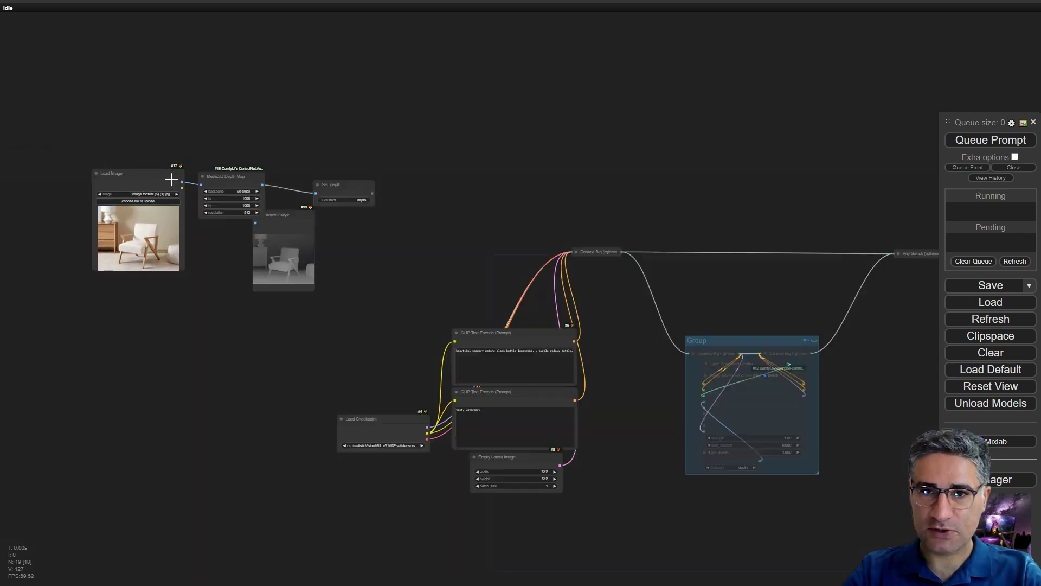
scroll(244, 204, "up", 8)
scroll(305, 211, "up", 1)
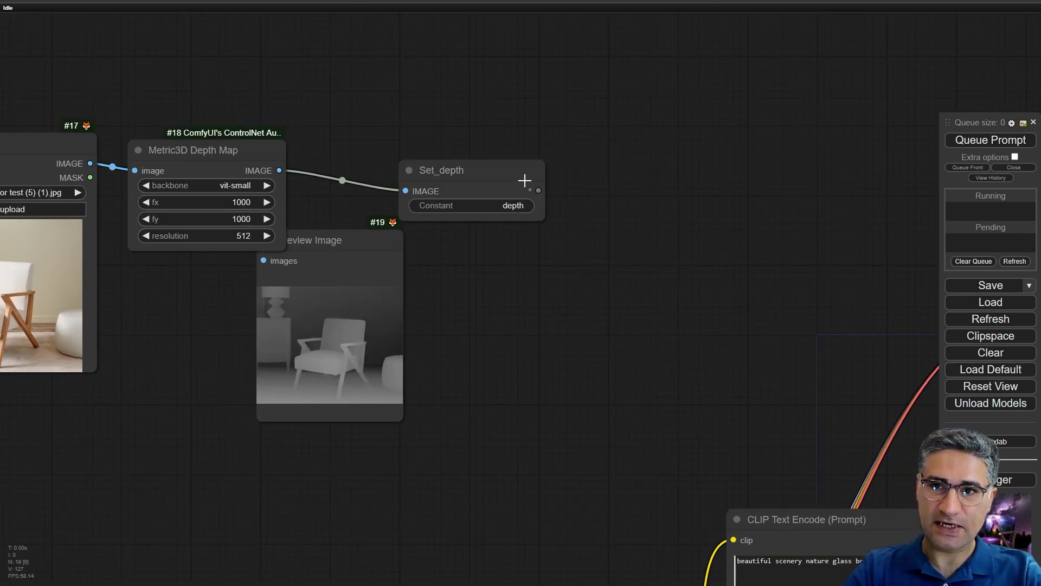
scroll(468, 252, "down", 6)
left_click_drag(543, 274, 64, 168)
scroll(414, 269, "down", 4)
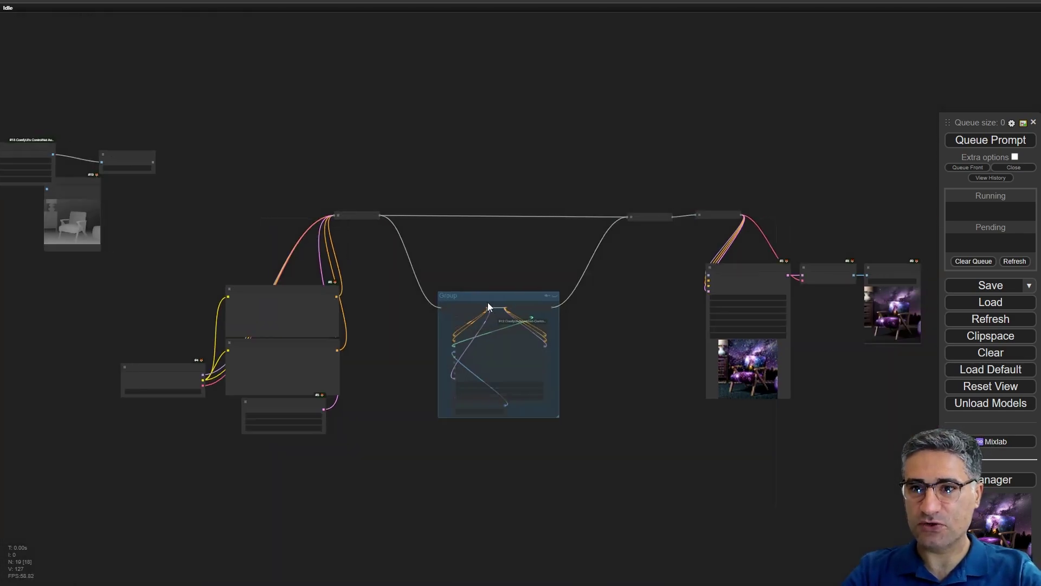